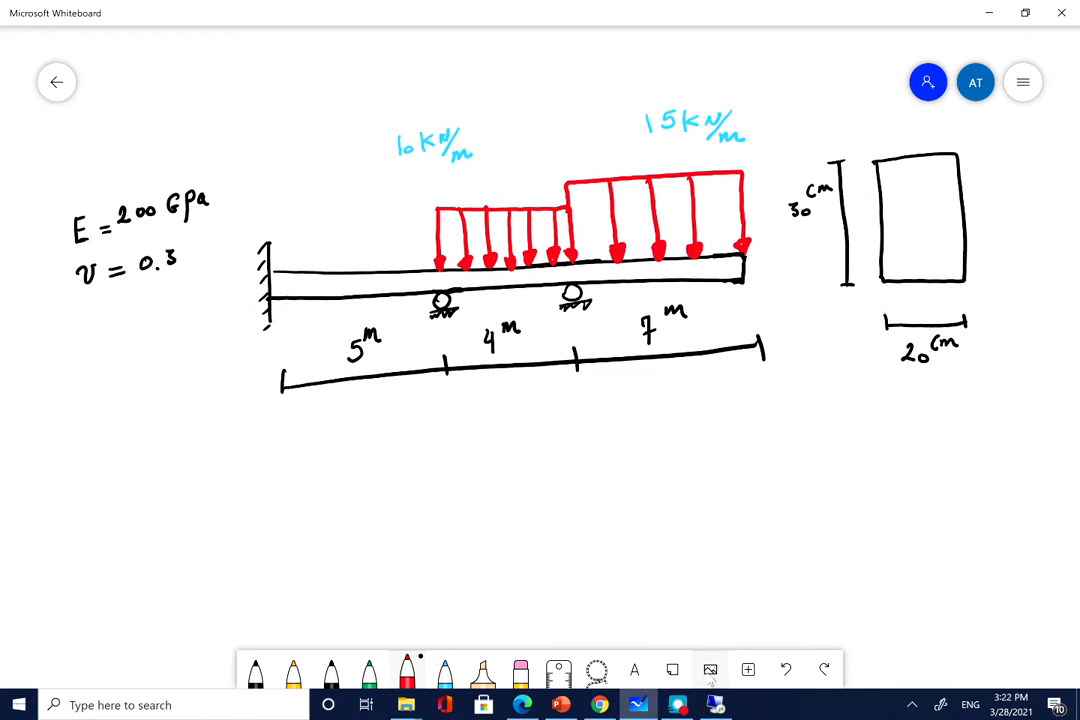
# Step: Switch from the Whiteboard beam sketch to the remote Abaqus/CAE session
pyautogui.click(715, 705)
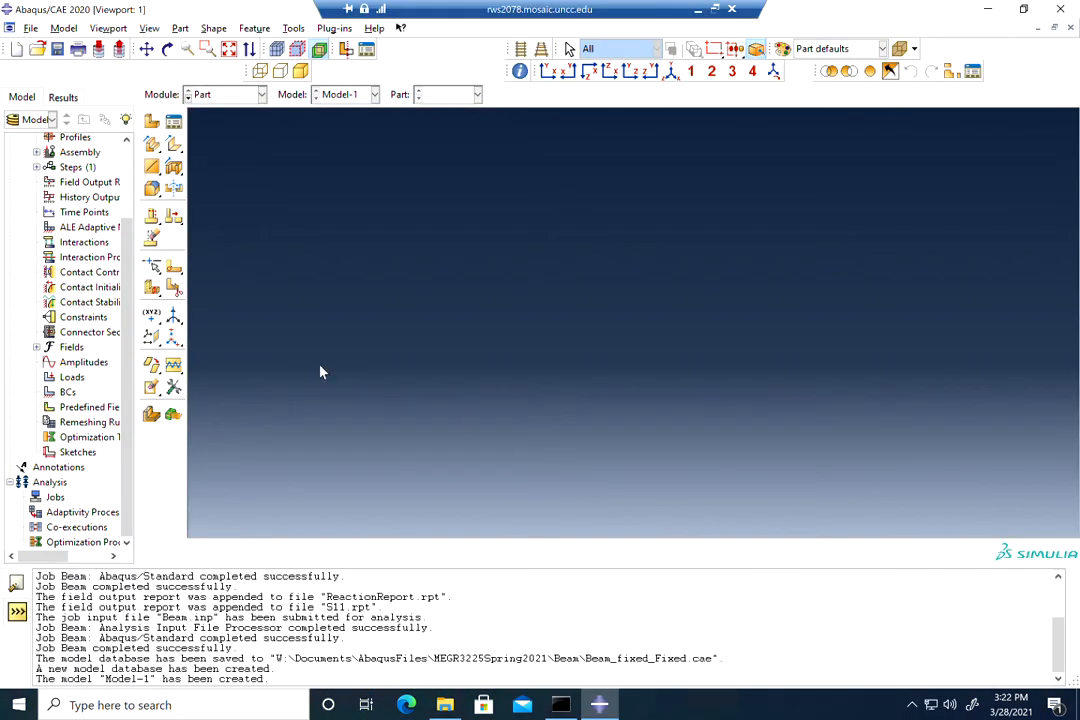
# Step: Create a part named Beam as a 2D planar deformable wire and open its sketch
pyautogui.click(152, 122)
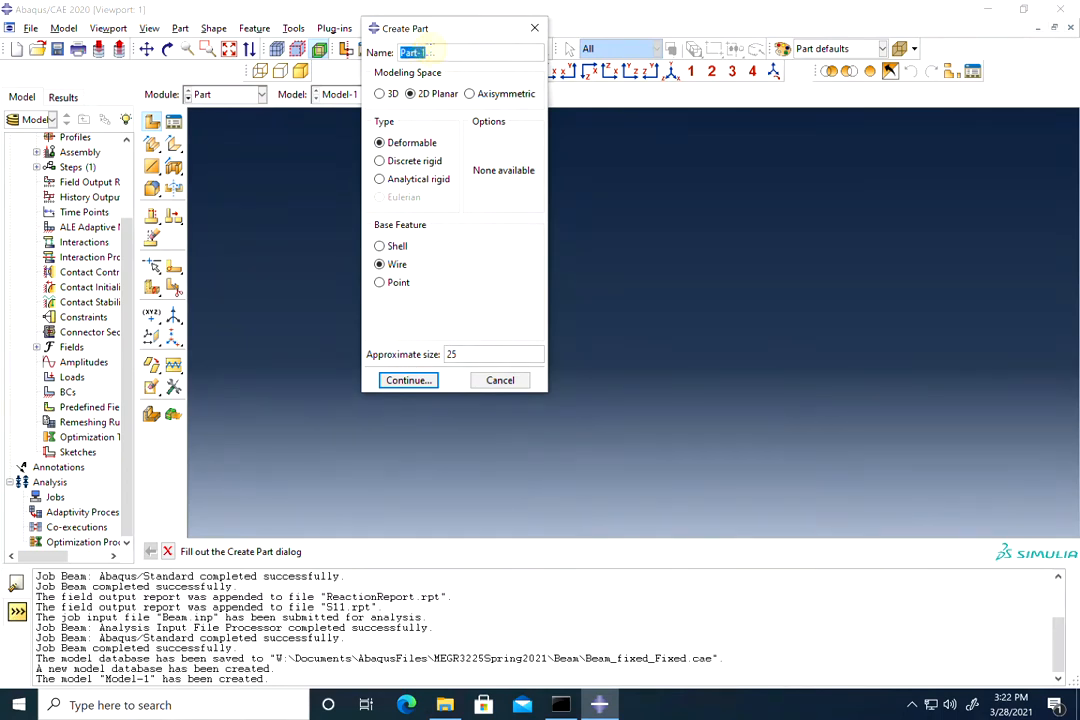
pyautogui.write('Beam')
pyautogui.click(401, 381)
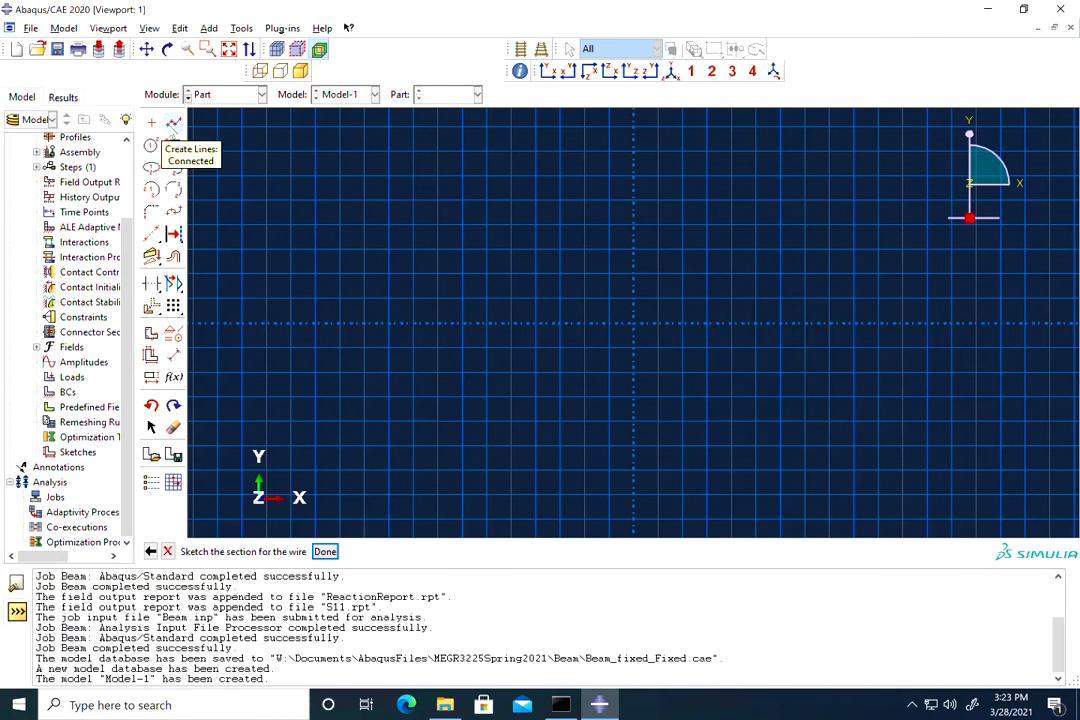
# Step: Draw the beam as three connected horizontal line segments
pyautogui.click(174, 122)
pyautogui.click(291, 323)
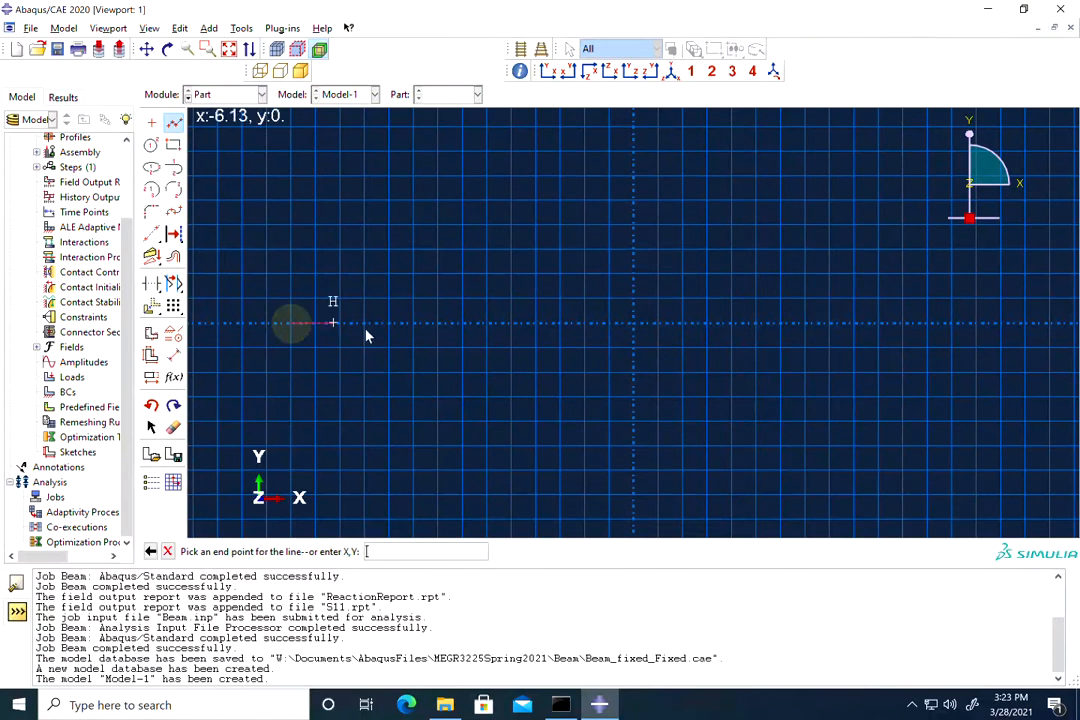
pyautogui.click(486, 323)
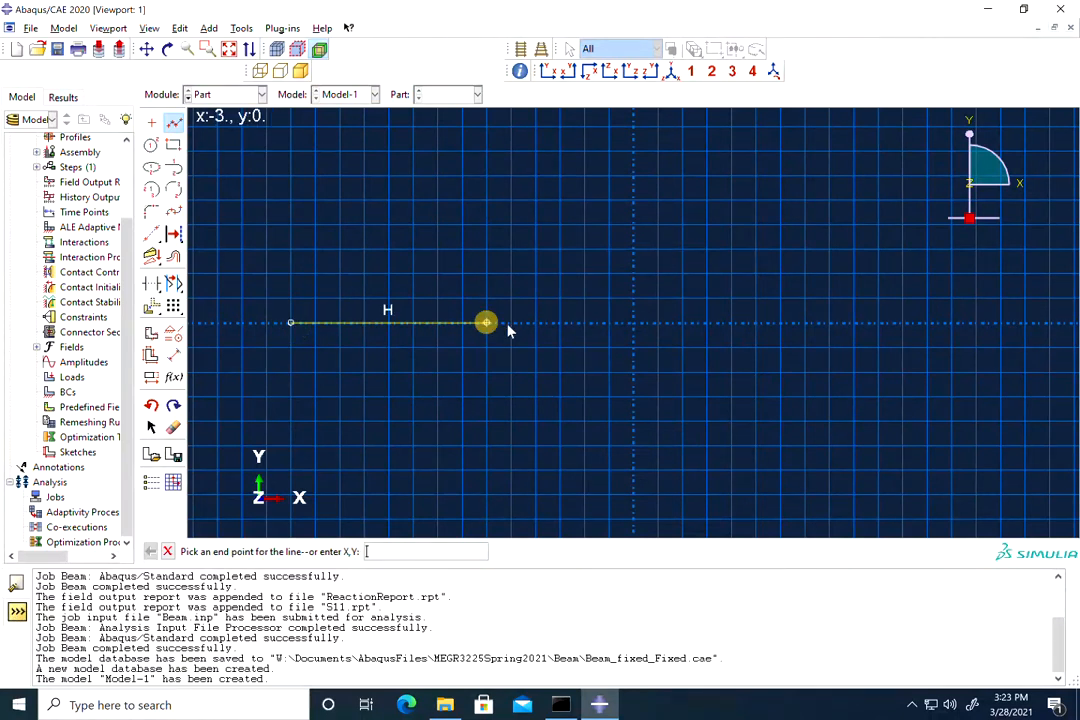
pyautogui.click(707, 323)
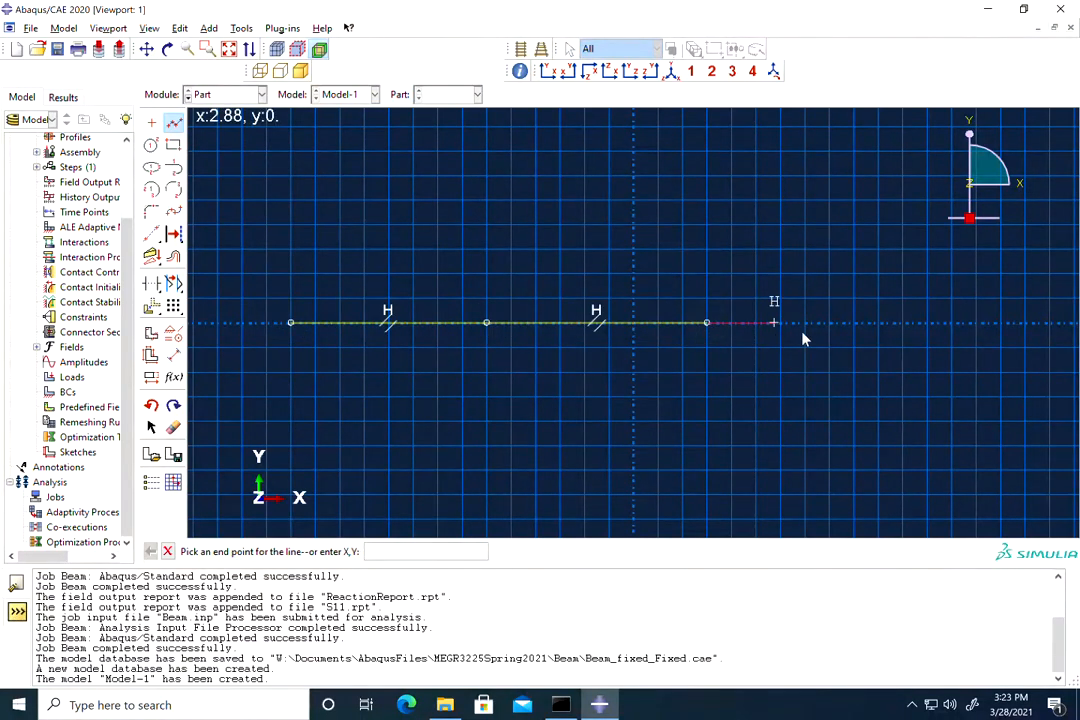
pyautogui.click(976, 323)
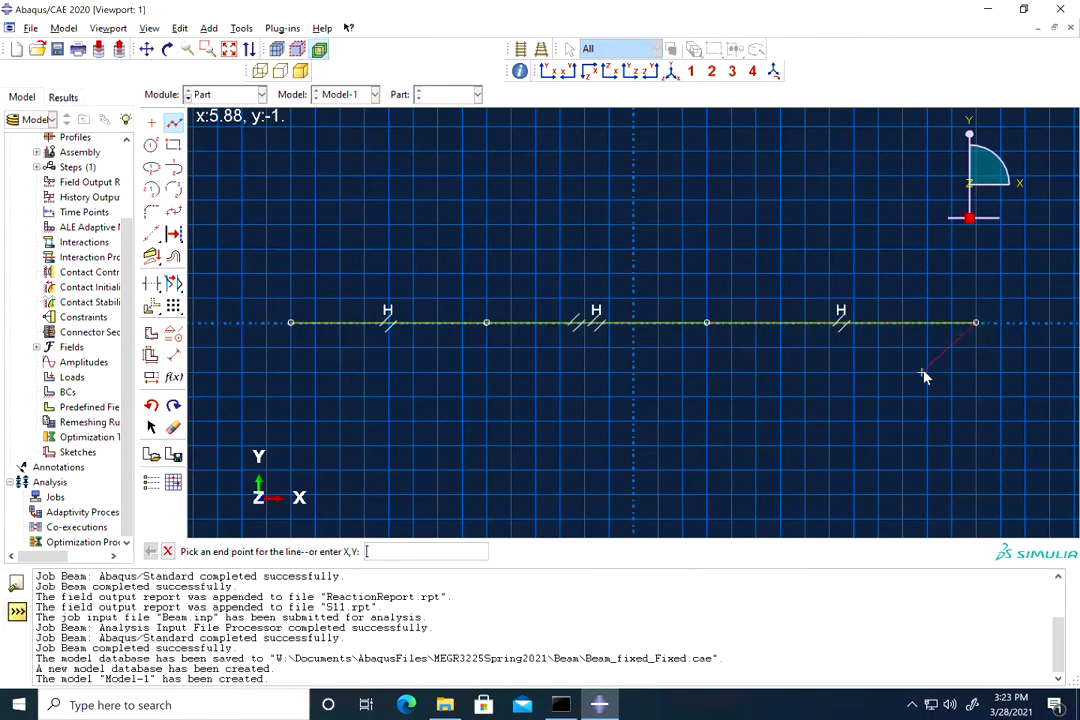
pyautogui.press('Escape')
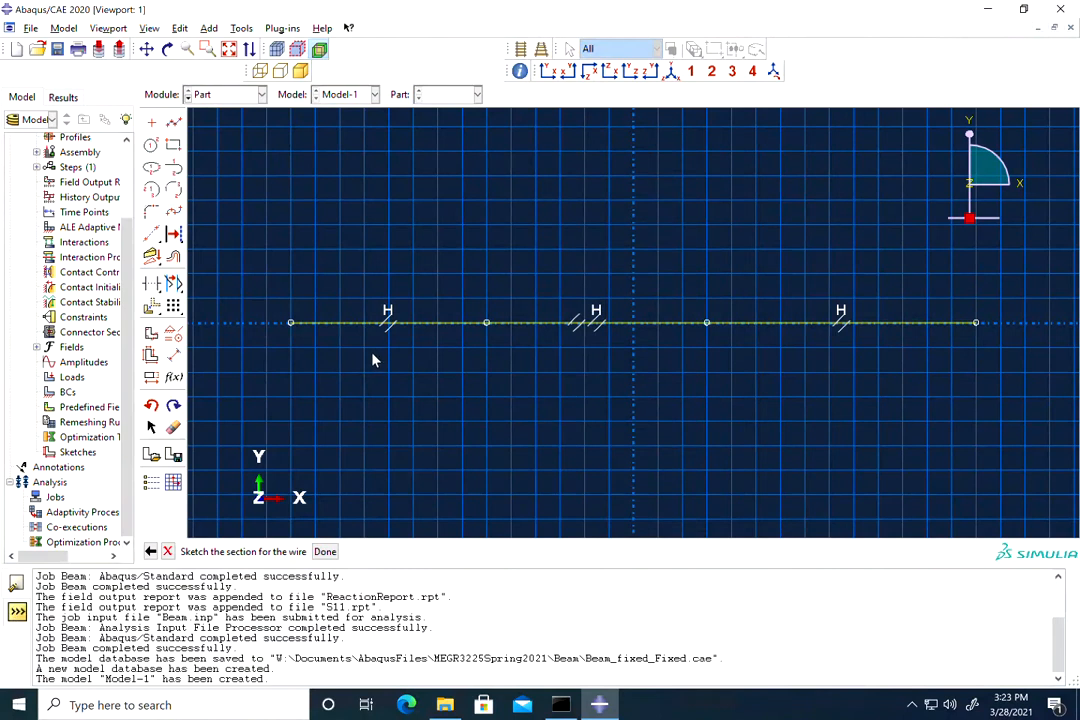
# Step: Dimension the first beam segment at 5
pyautogui.click(173, 355)
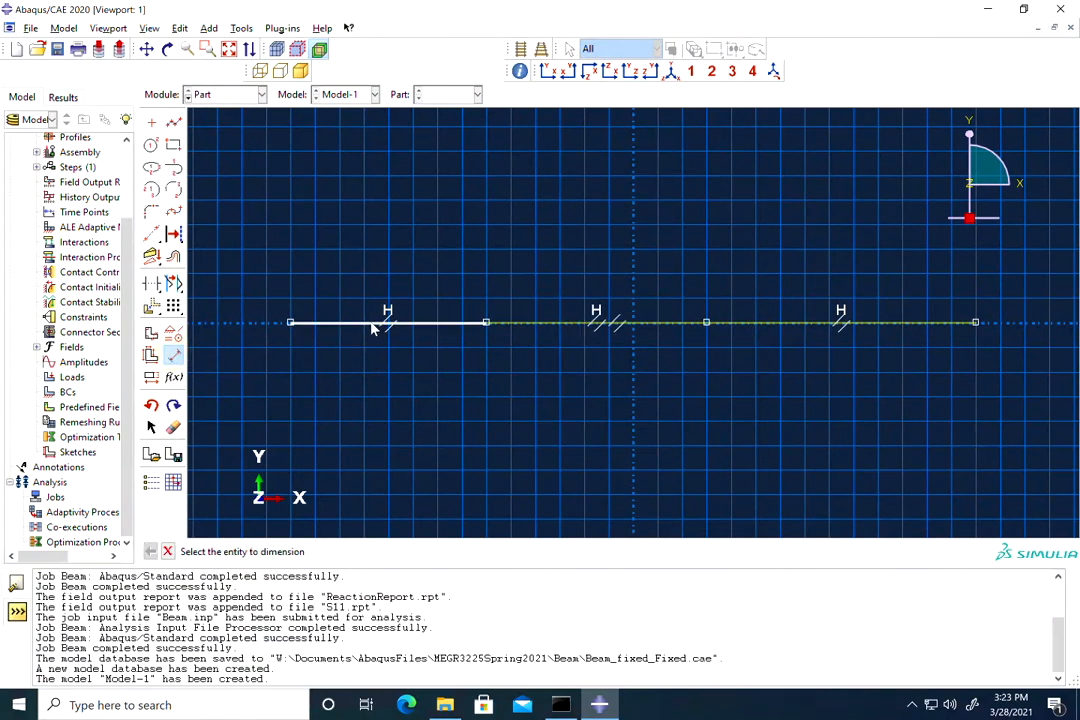
pyautogui.click(372, 327)
pyautogui.click(360, 393)
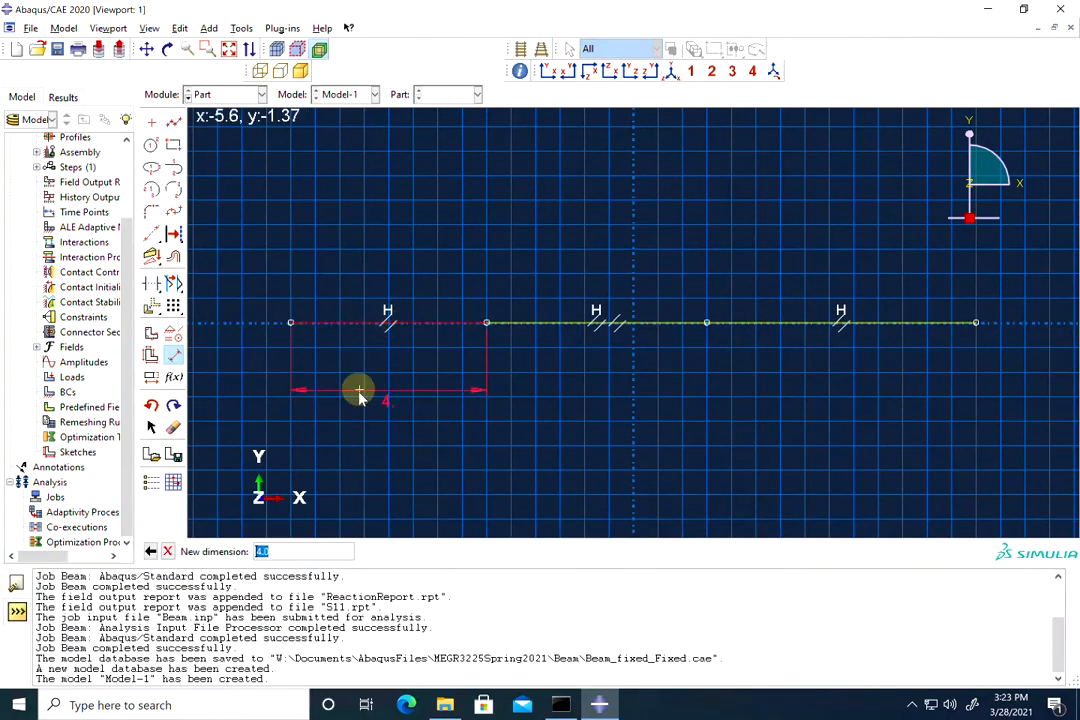
pyautogui.write('5')
pyautogui.press('Return')
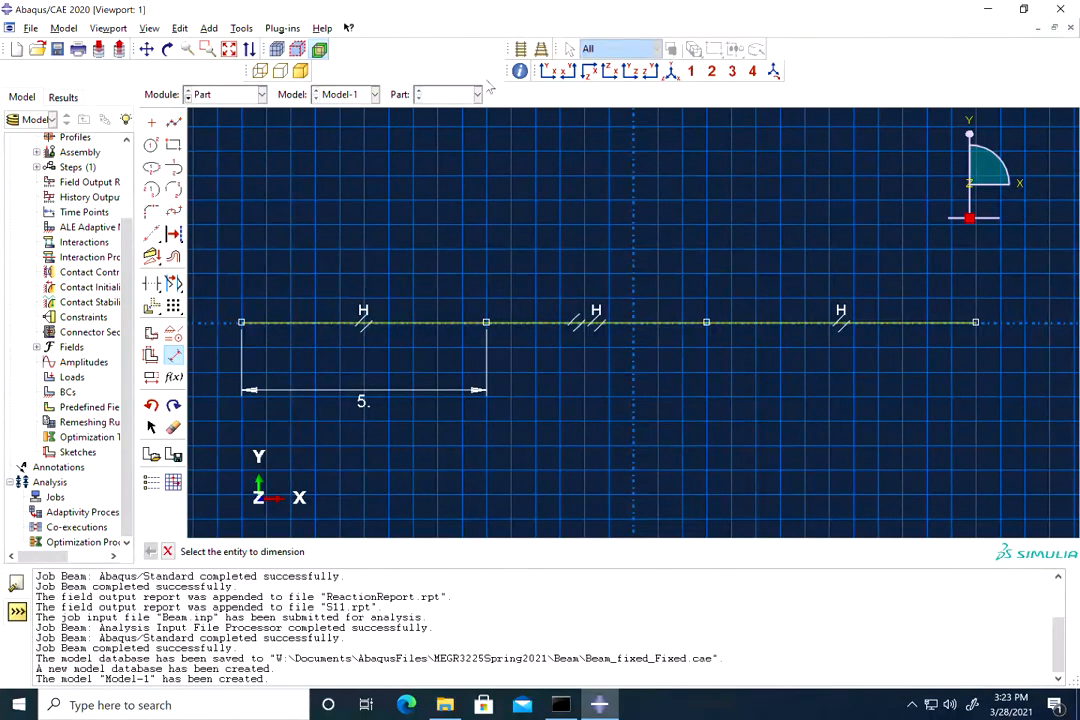
# Step: Dimension the middle beam segment at 4
pyautogui.click(604, 10)
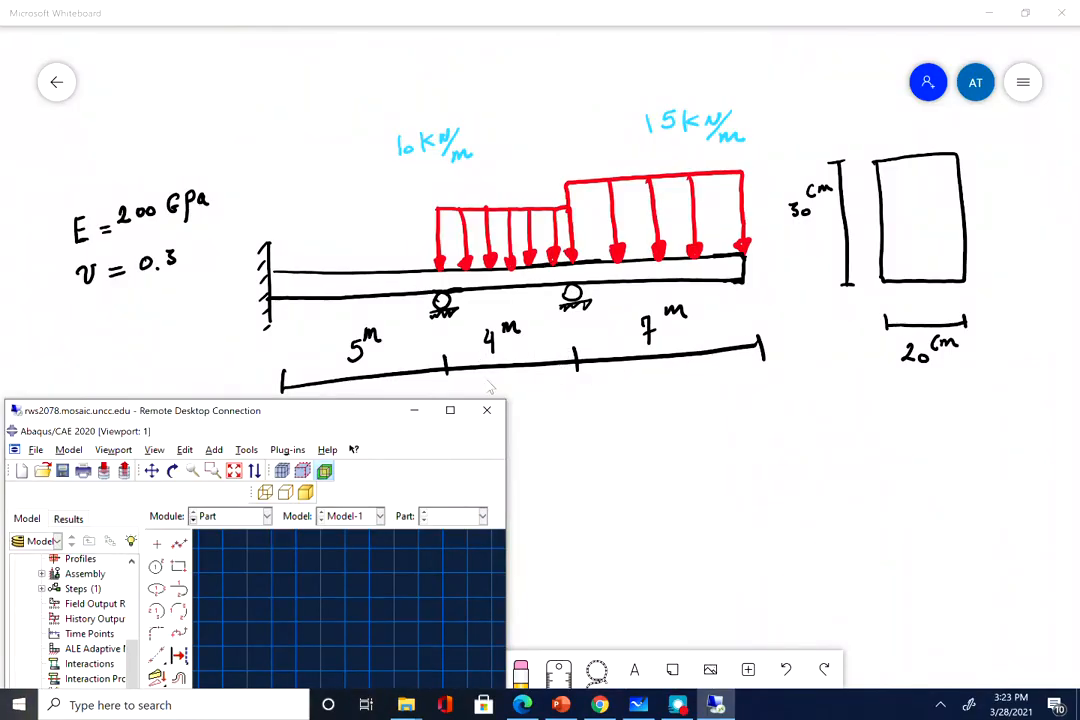
pyautogui.click(450, 412)
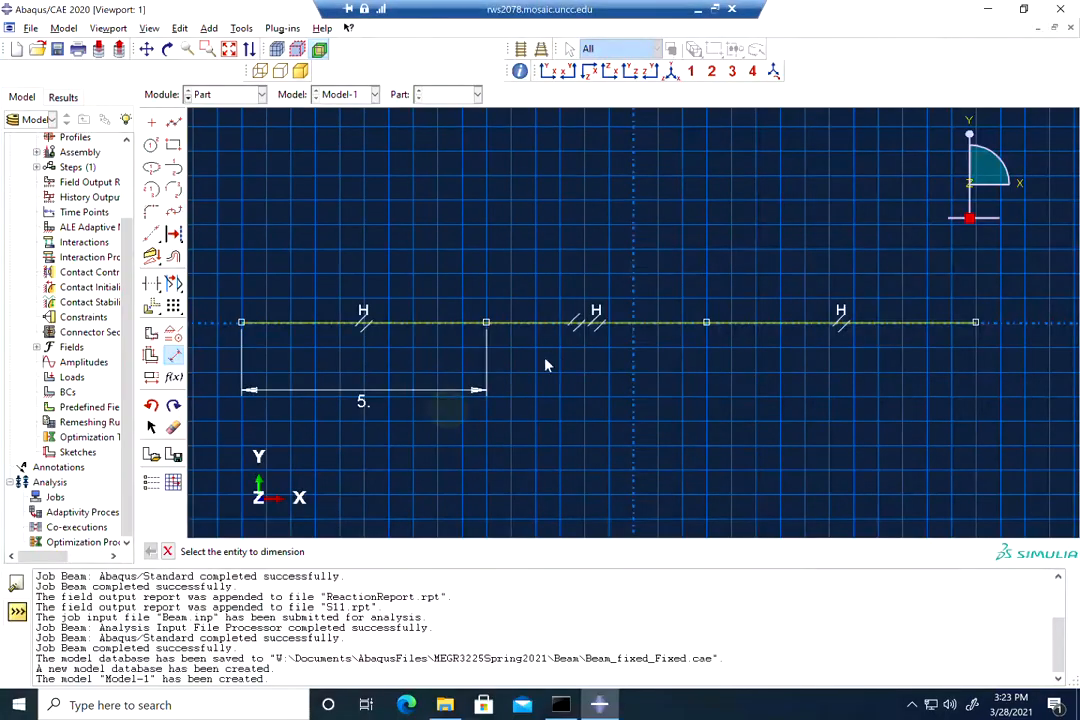
pyautogui.click(175, 361)
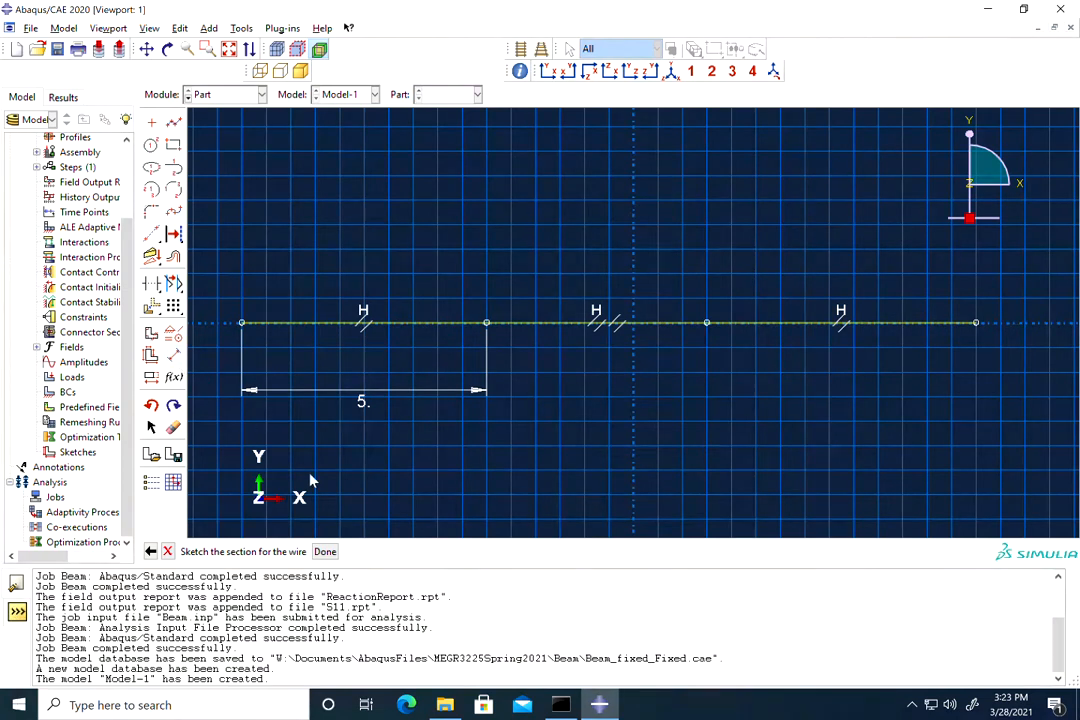
pyautogui.click(174, 356)
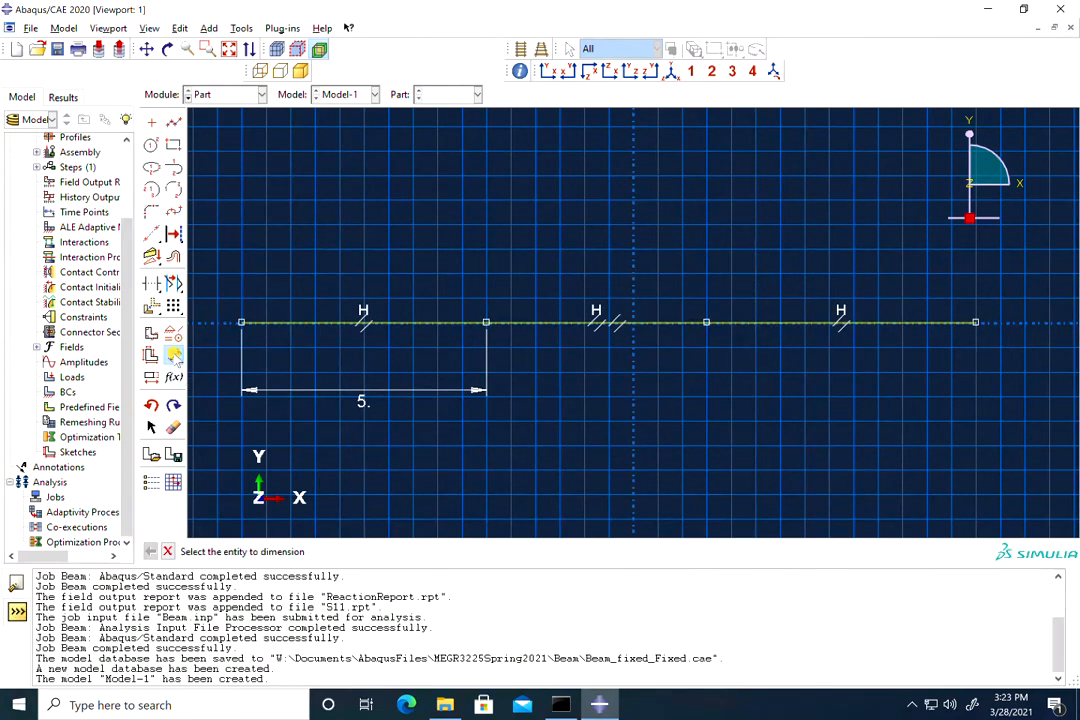
pyautogui.click(620, 328)
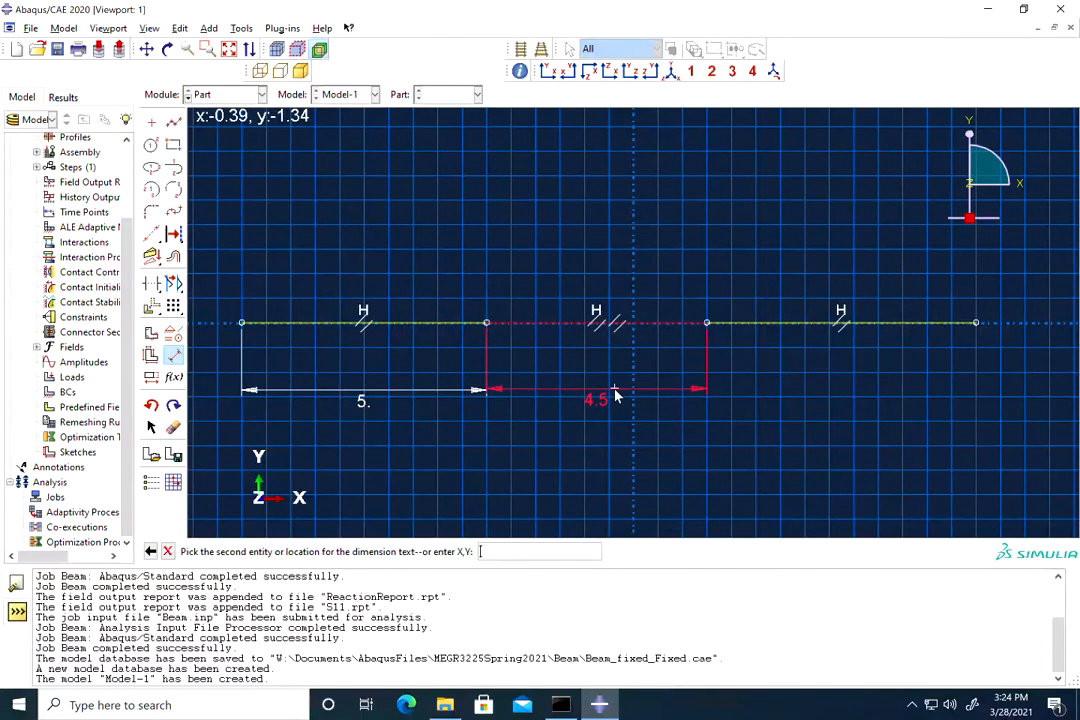
pyautogui.click(615, 396)
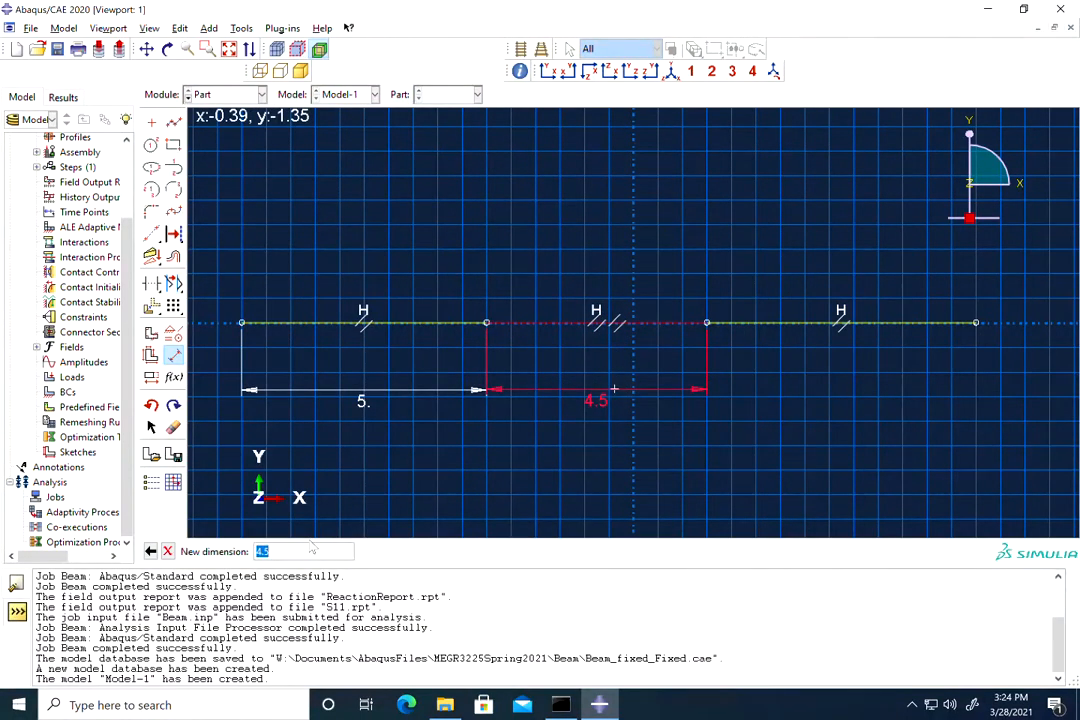
pyautogui.write('4')
pyautogui.press('Return')
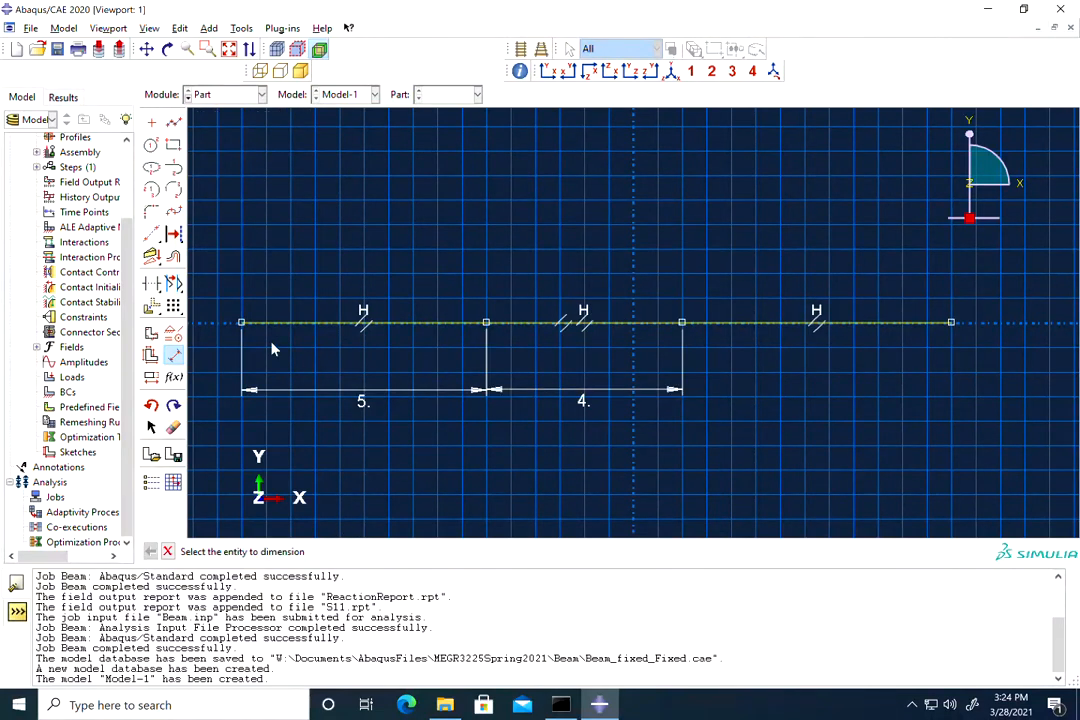
# Step: Dimension the right-hand beam segment at 7
pyautogui.click(174, 357)
pyautogui.click(174, 357)
pyautogui.click(763, 322)
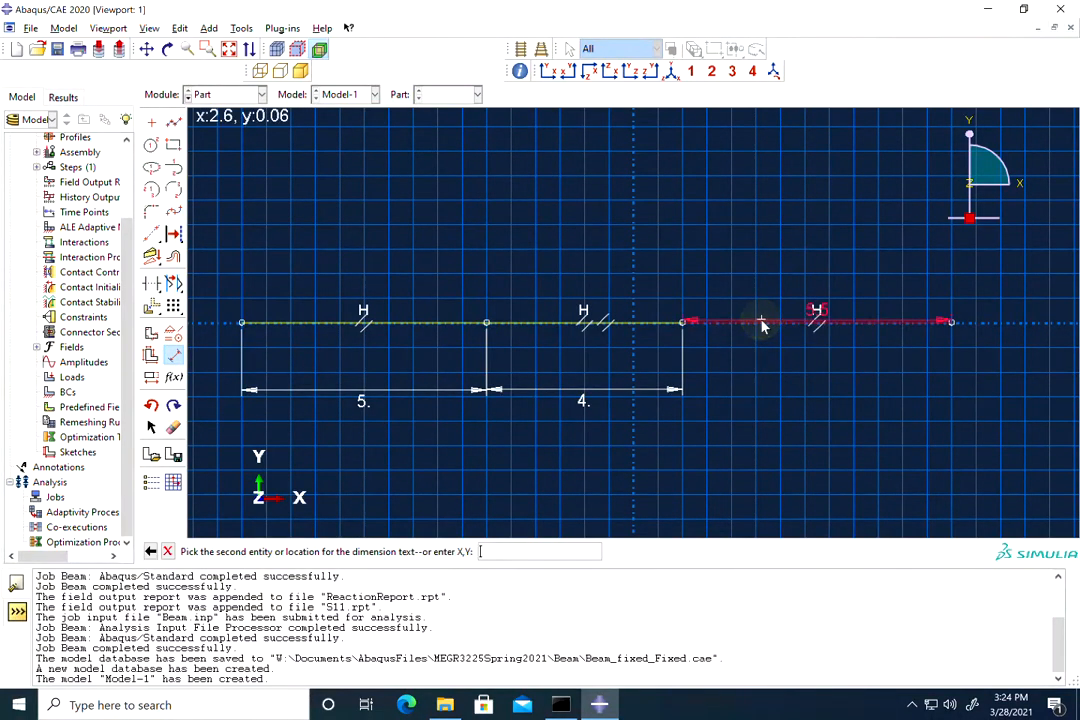
pyautogui.click(759, 394)
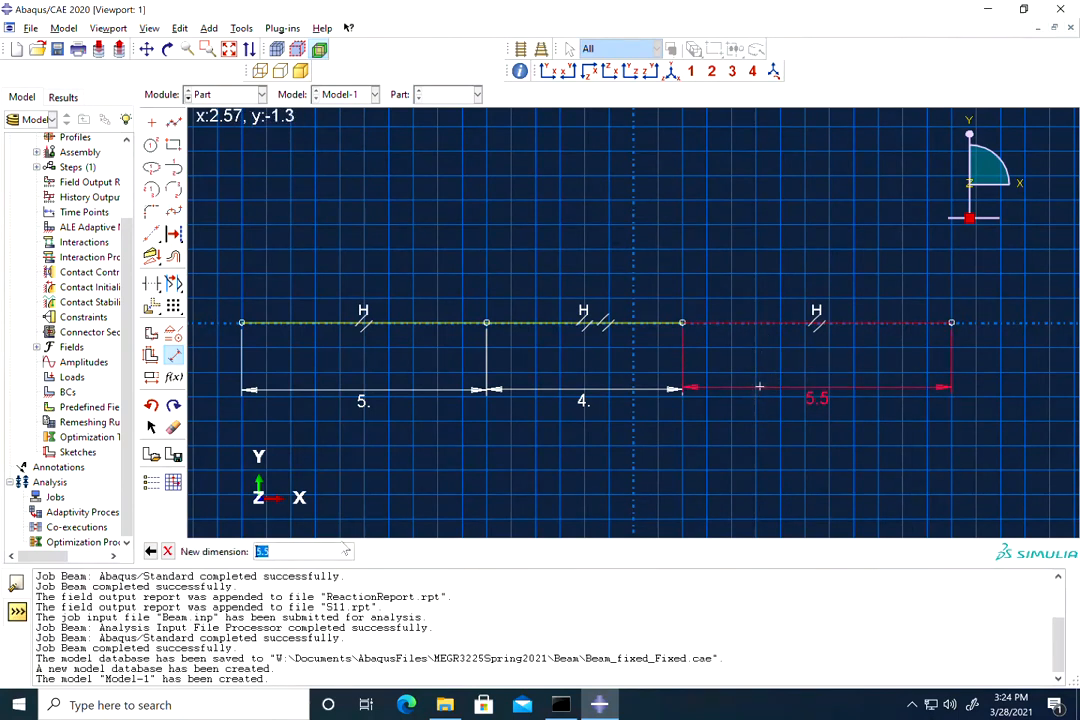
pyautogui.write('7')
pyautogui.press('Return')
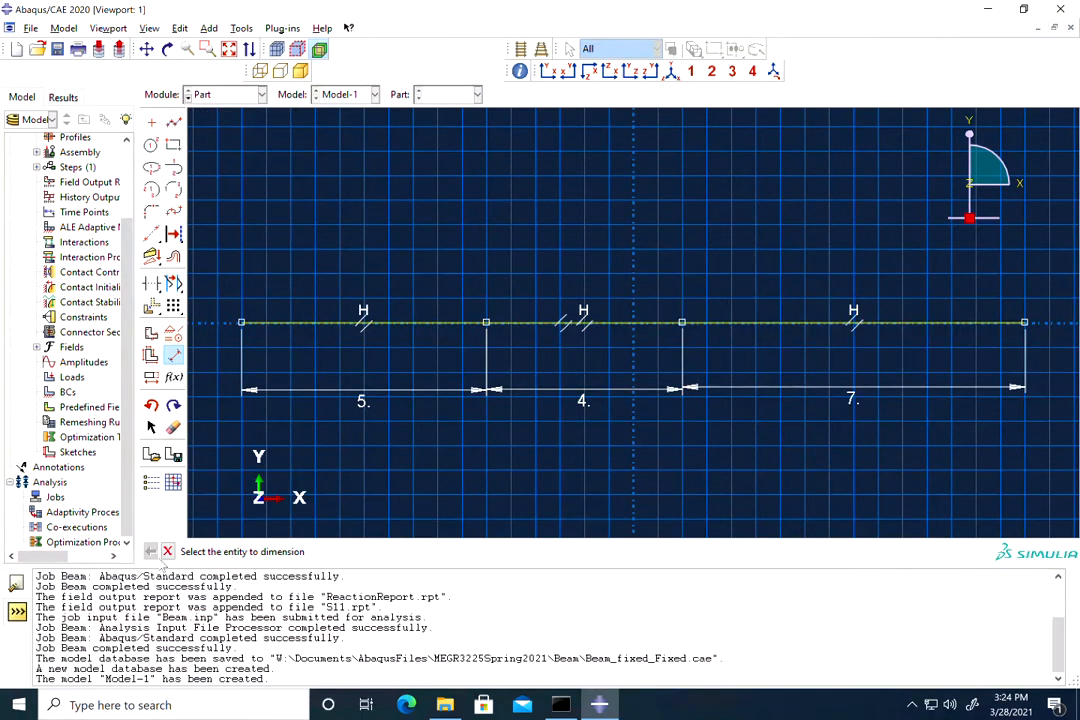
pyautogui.click(168, 552)
# Step: Finish the Beam part and create a new material named Steel in the Property module
pyautogui.click(325, 551)
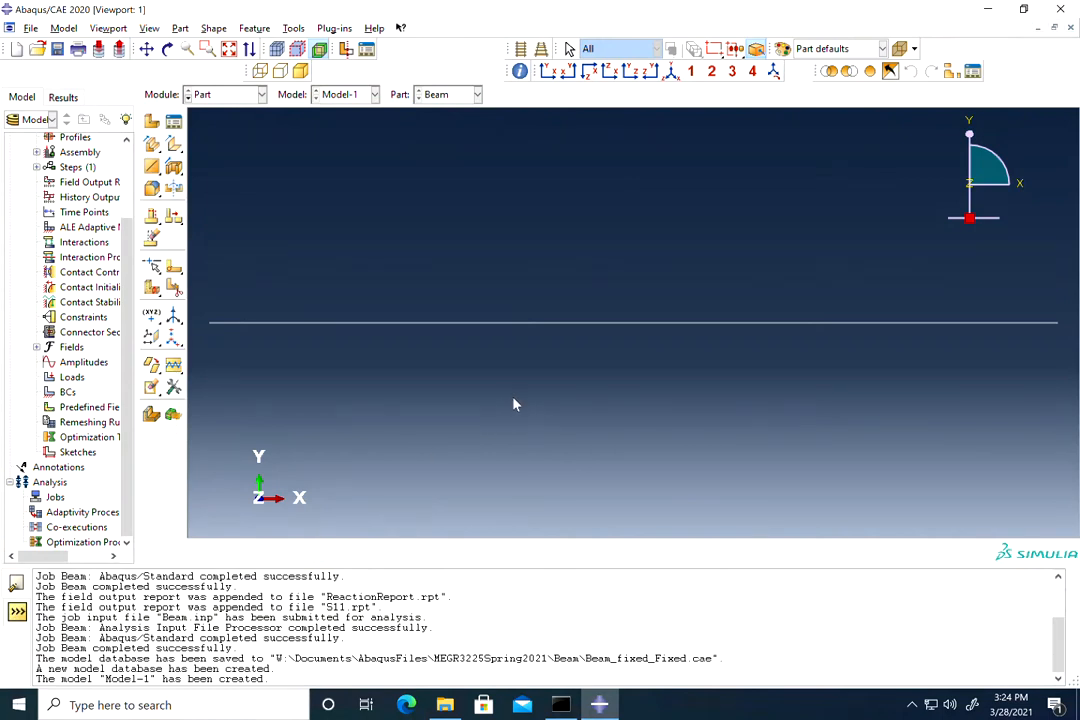
pyautogui.click(205, 93)
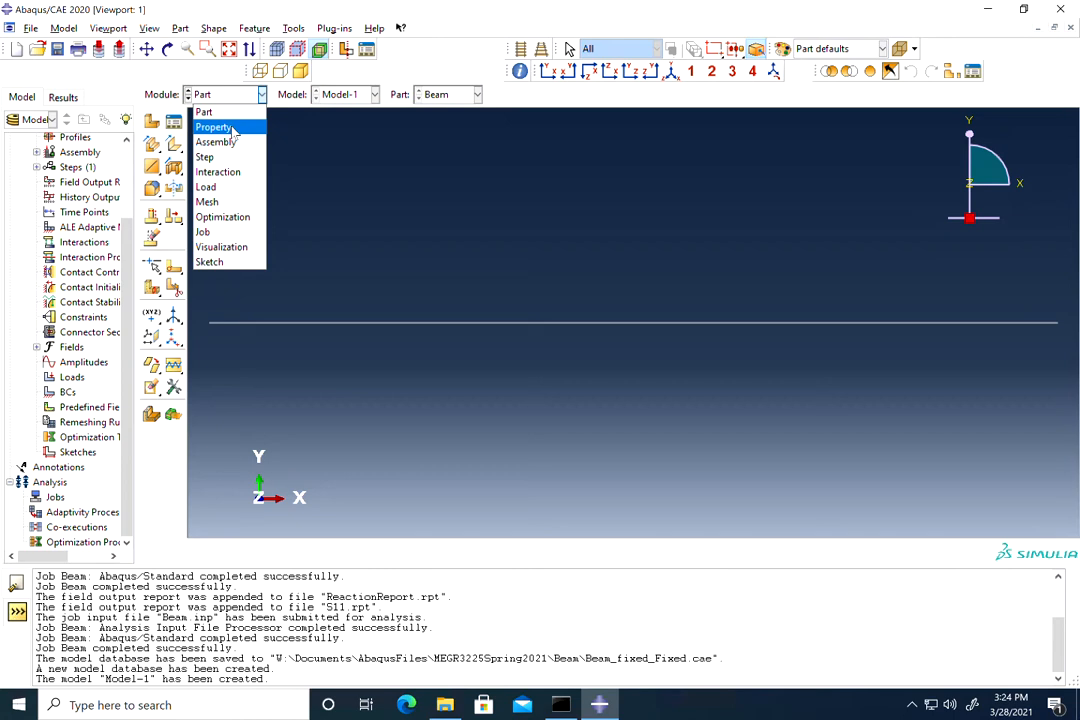
pyautogui.click(232, 131)
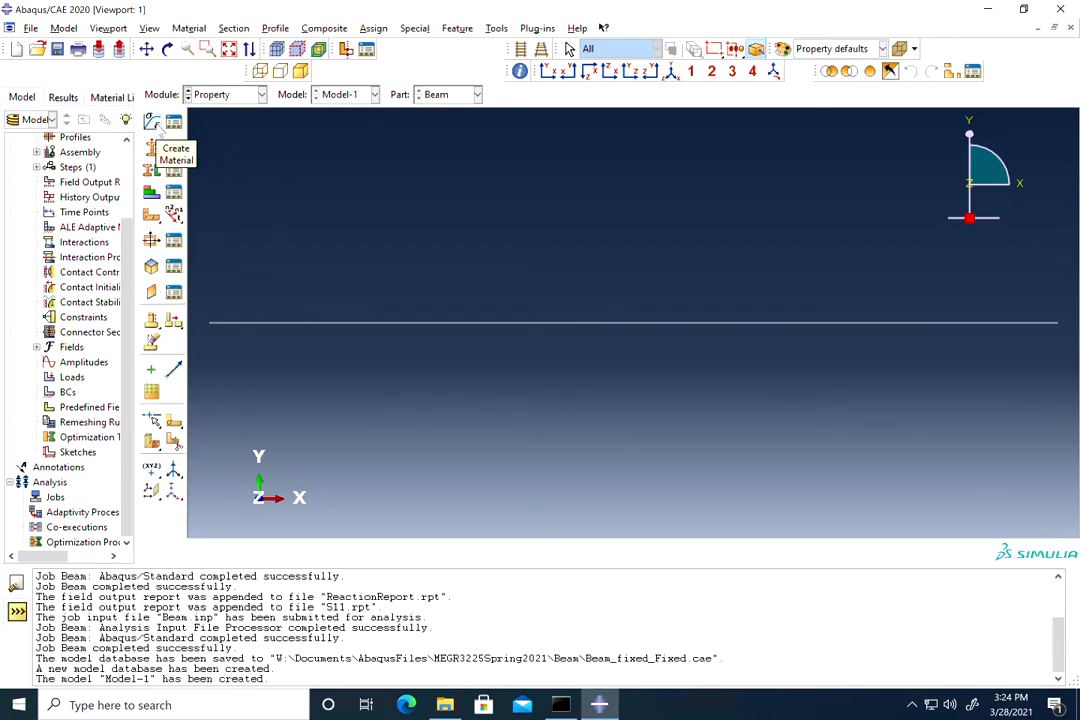
pyautogui.click(152, 122)
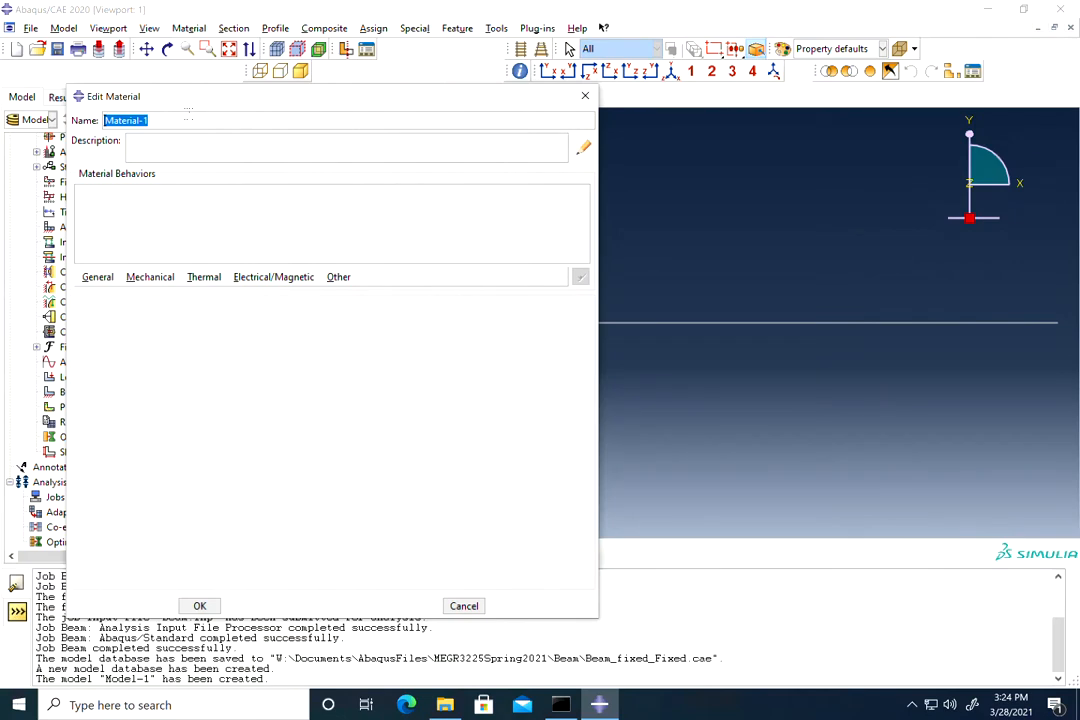
pyautogui.write('Ste')
pyautogui.click(147, 28)
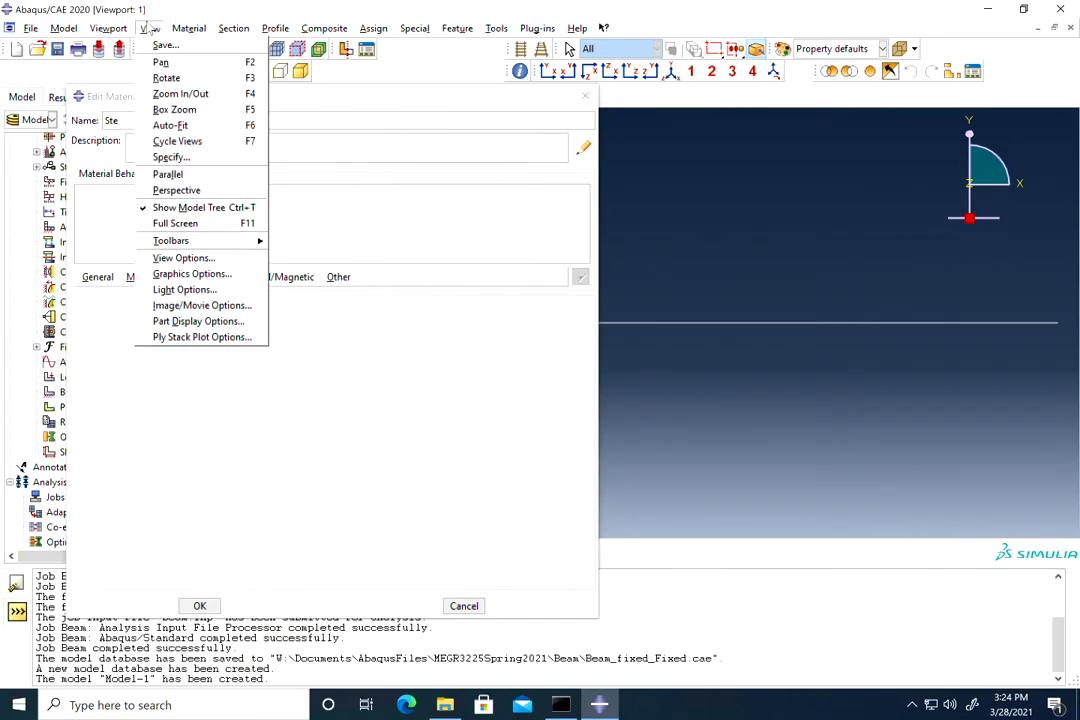
pyautogui.click(125, 121)
pyautogui.write('el')
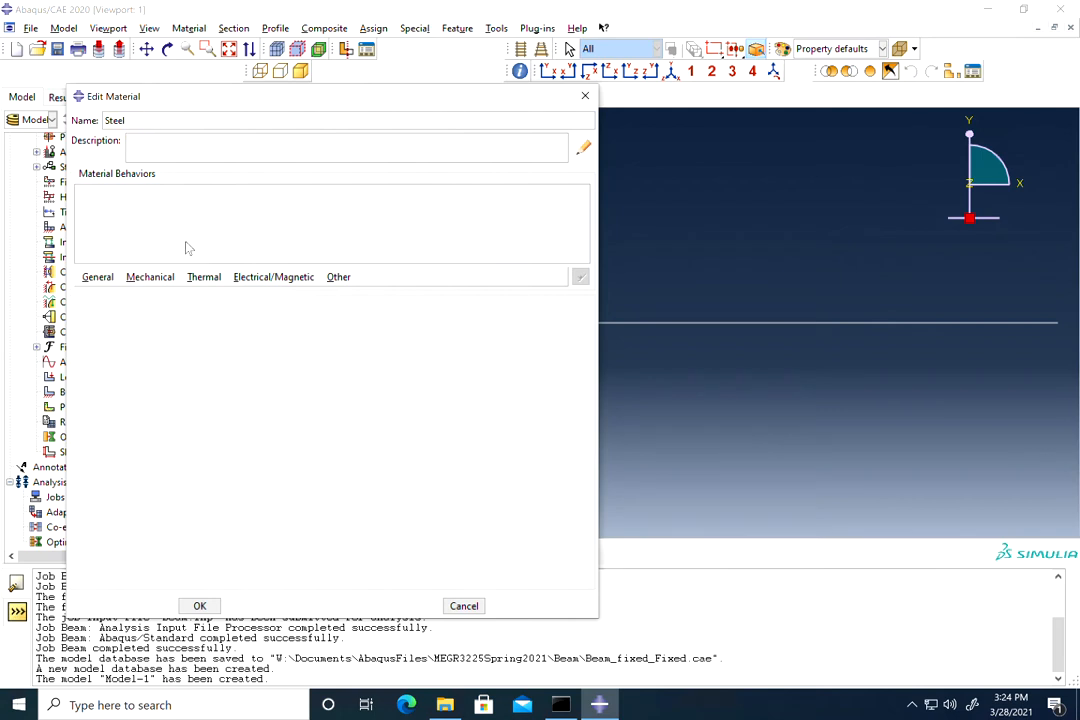
# Step: Give Steel elastic behaviour with Young's modulus 200e6 and Poisson's ratio 0.3
pyautogui.click(150, 278)
pyautogui.moveTo(157, 295)
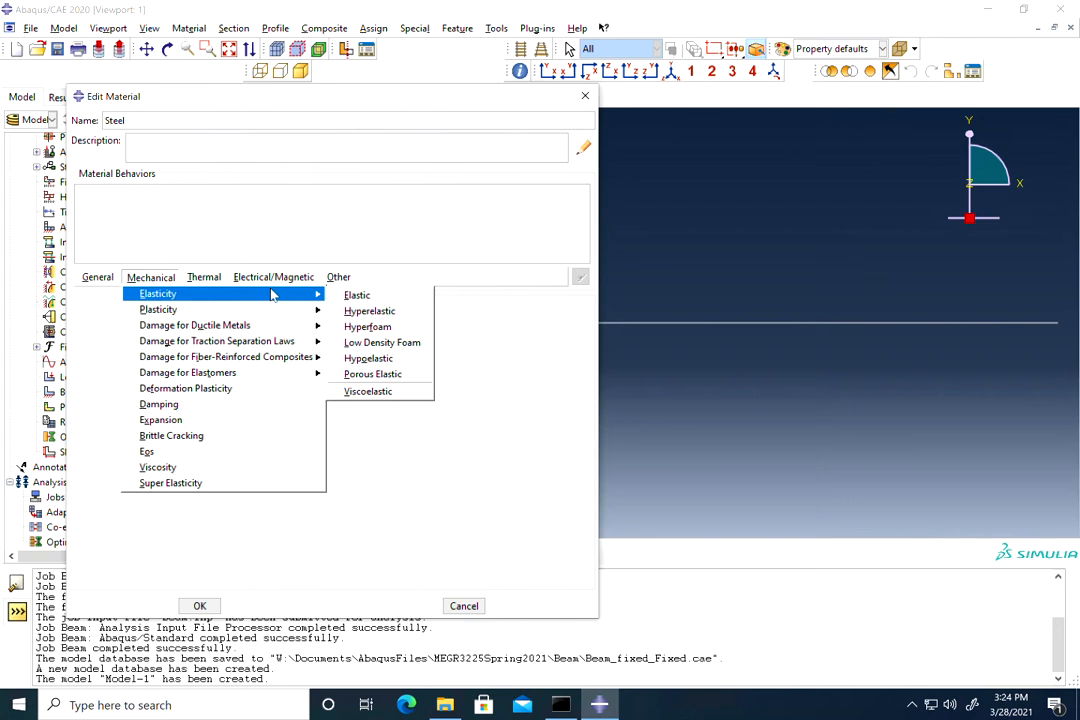
pyautogui.click(360, 296)
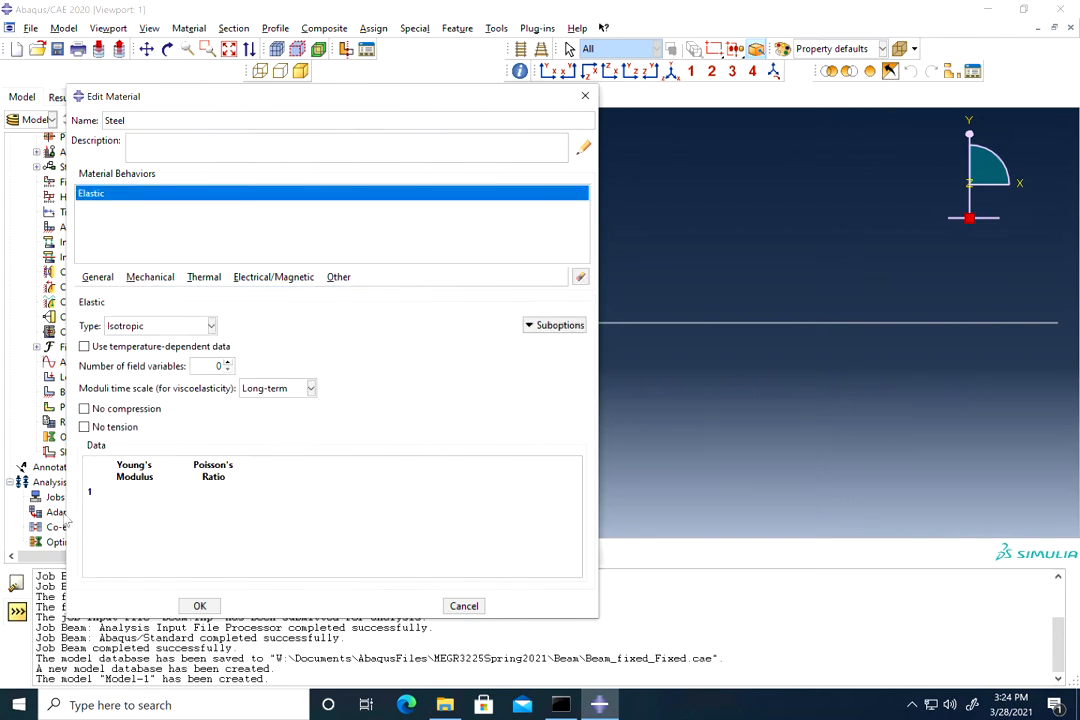
pyautogui.click(120, 491)
pyautogui.write('200')
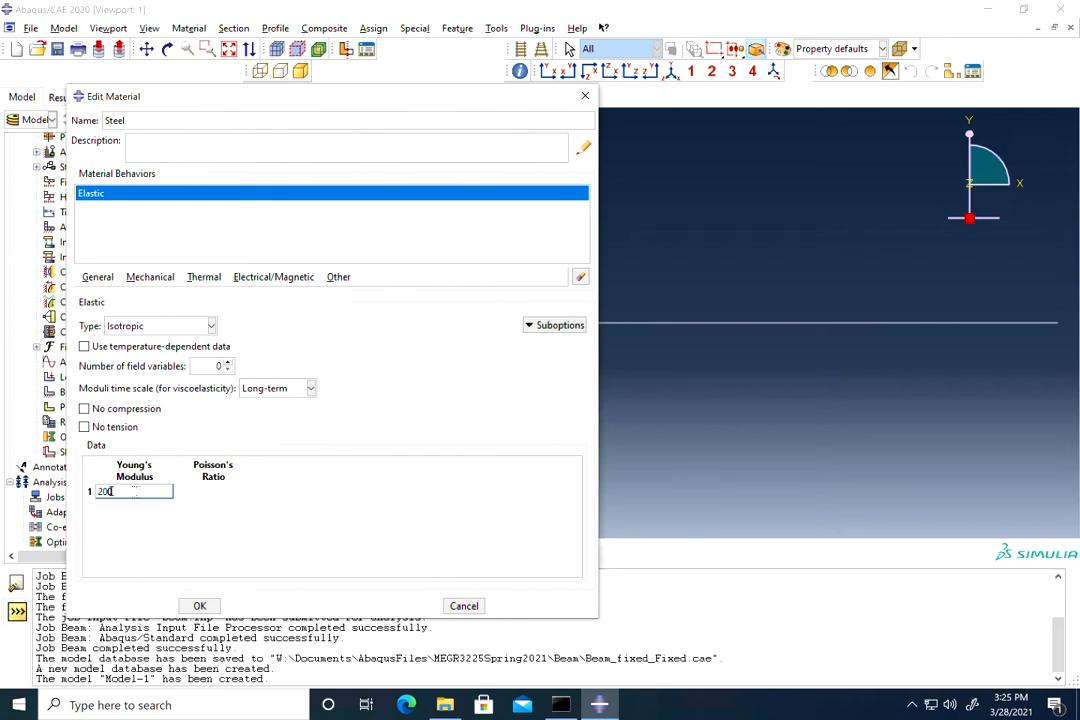
pyautogui.write('e6')
pyautogui.press('Tab')
pyautogui.write('0.3')
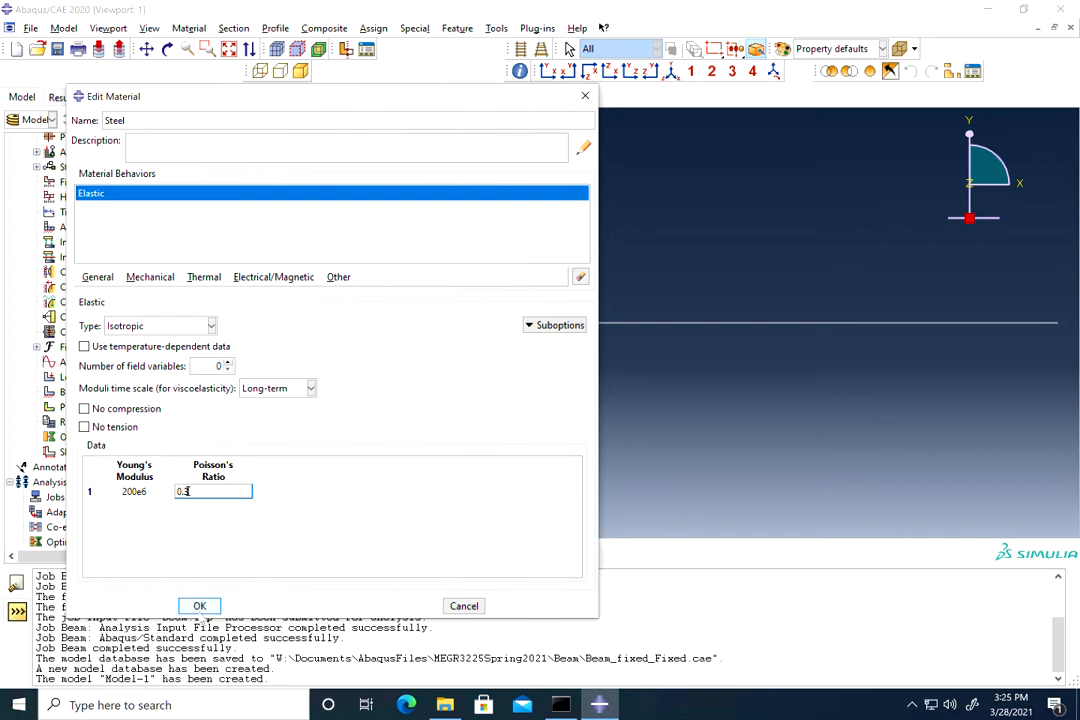
pyautogui.click(200, 606)
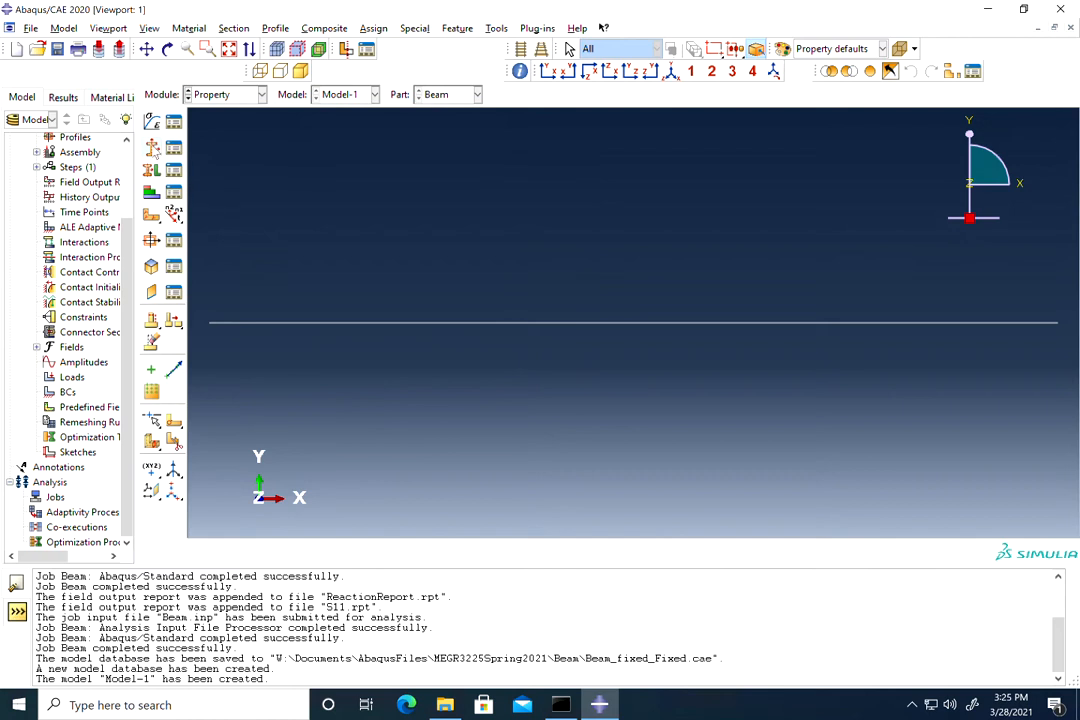
# Step: Create a section named Beam of category Beam, type Beam
pyautogui.click(152, 148)
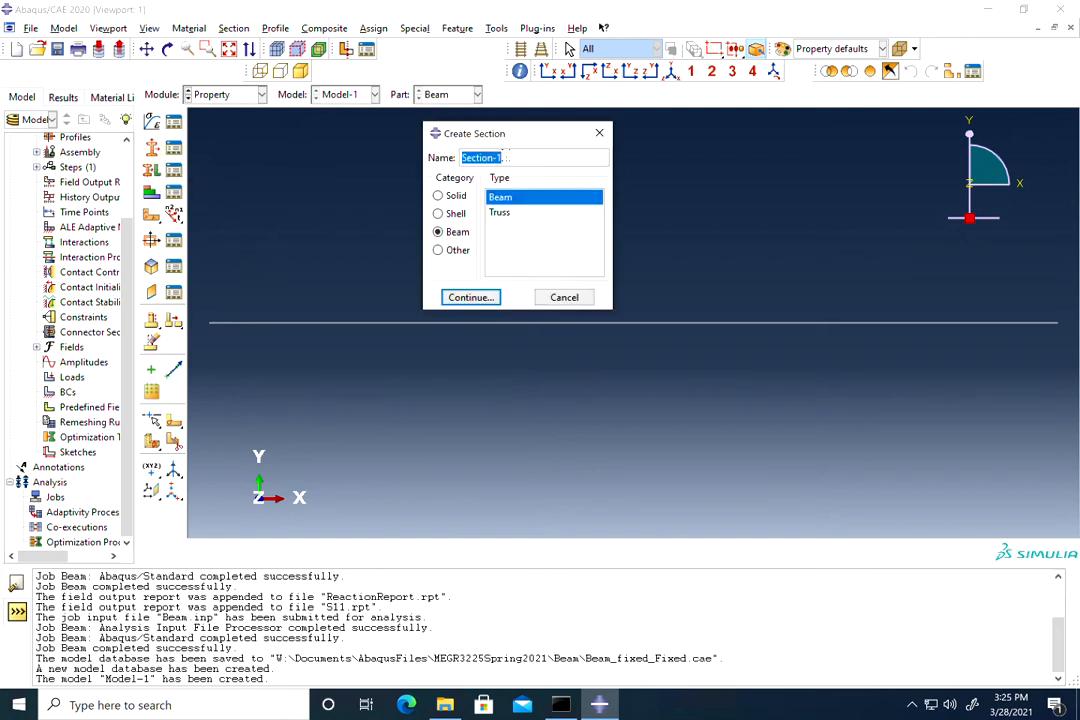
pyautogui.write('Beam')
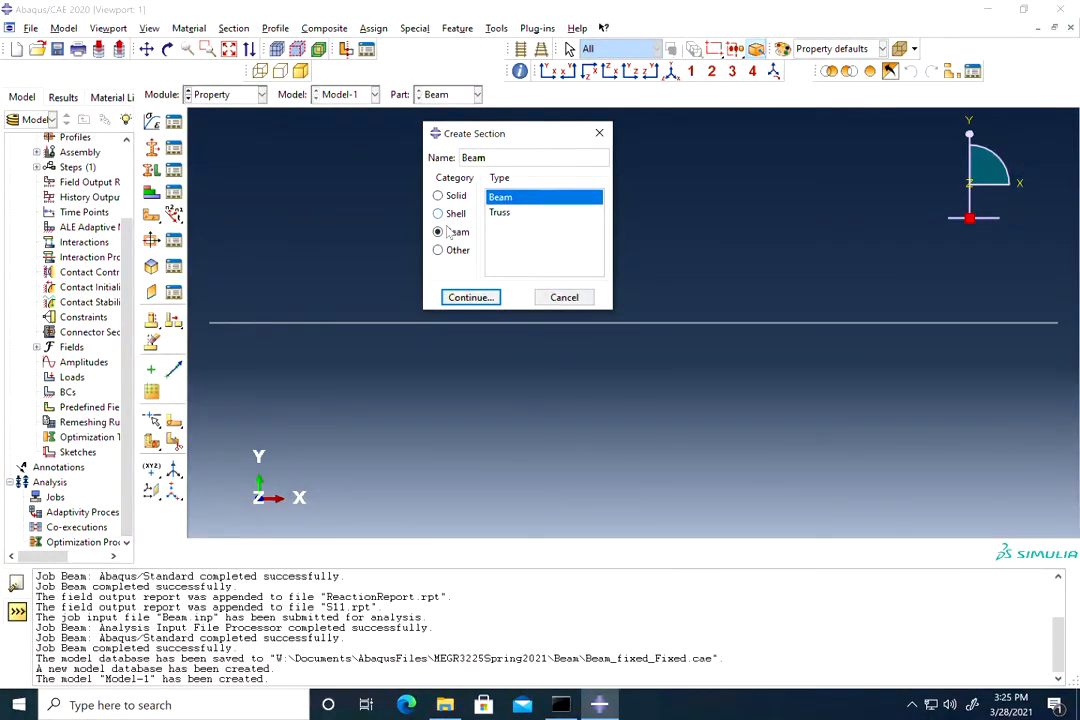
pyautogui.click(470, 297)
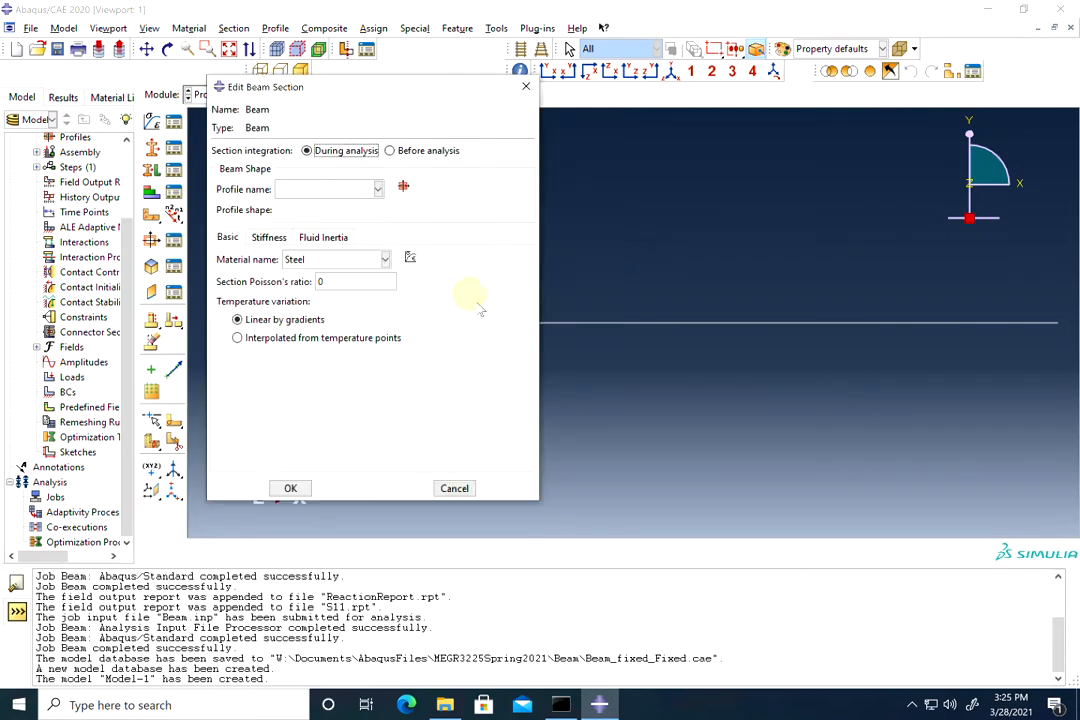
# Step: Create a beam profile named Rectangular with a rectangular shape
pyautogui.click(404, 188)
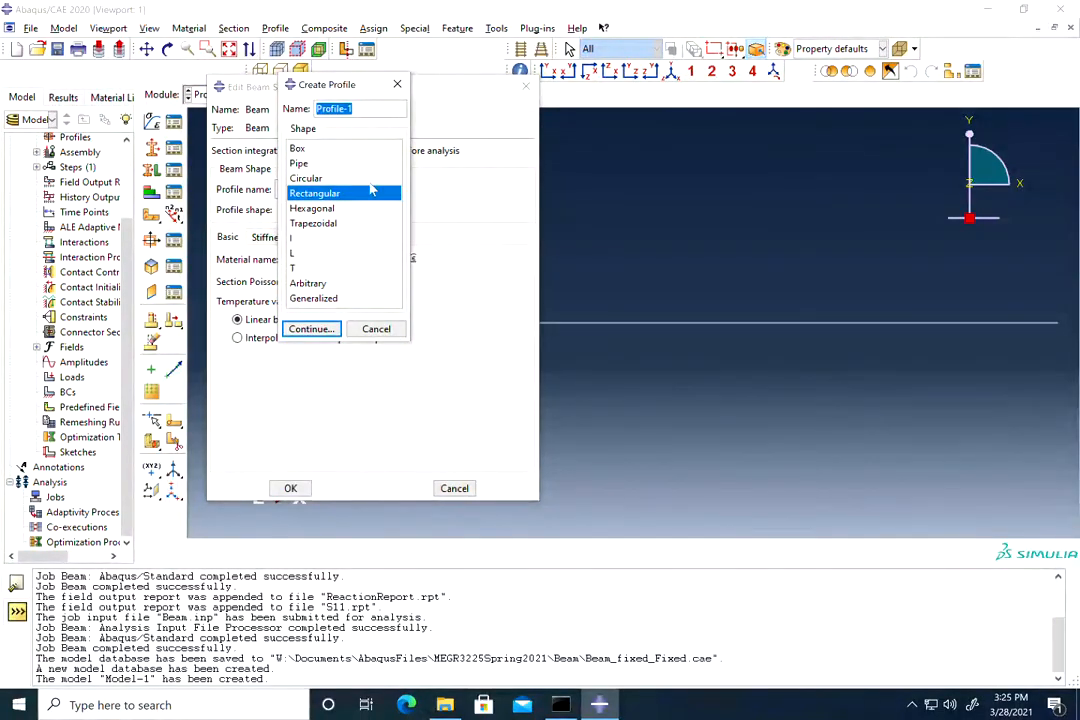
pyautogui.click(356, 108)
pyautogui.tripleClick(351, 108)
pyautogui.write('Rectangulra')
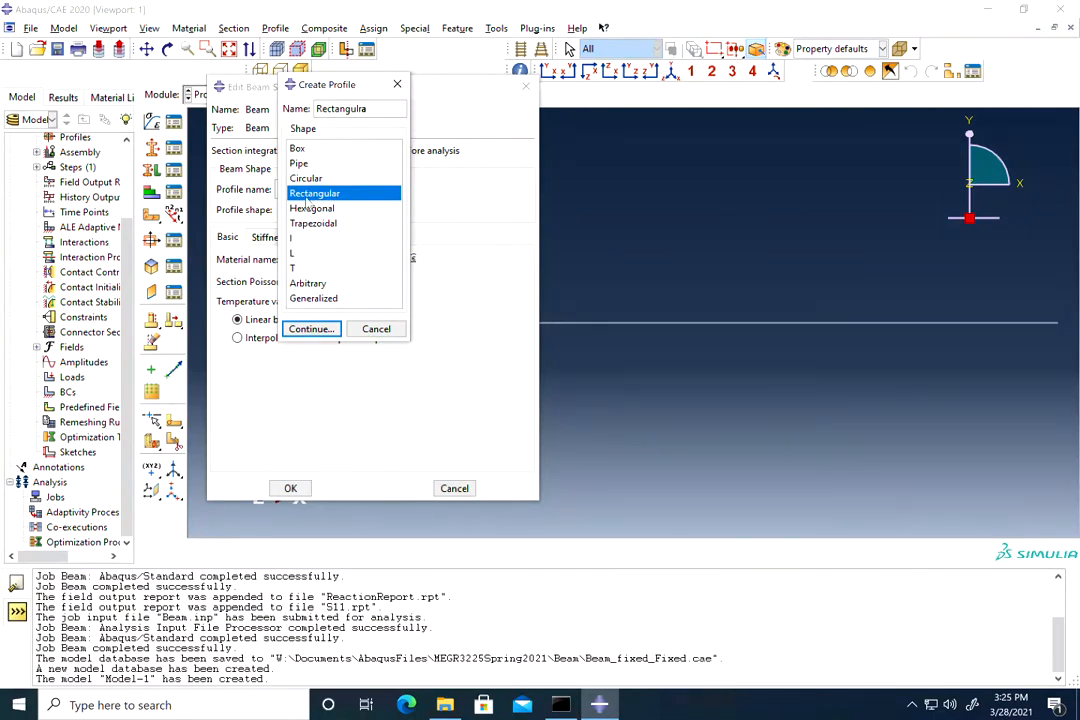
pyautogui.click(321, 337)
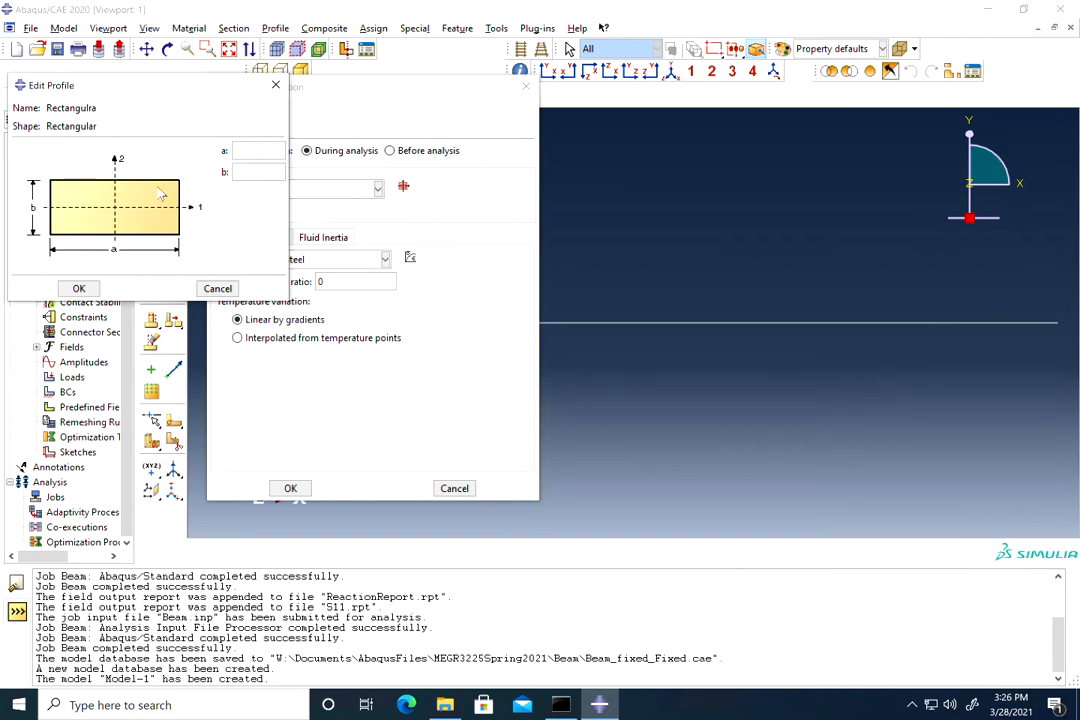
# Step: Set the profile to a=0.2, b=0.3 and confirm the Beam section with Steel
pyautogui.click(245, 149)
pyautogui.write('0.3')
pyautogui.click(252, 172)
pyautogui.write('0.3')
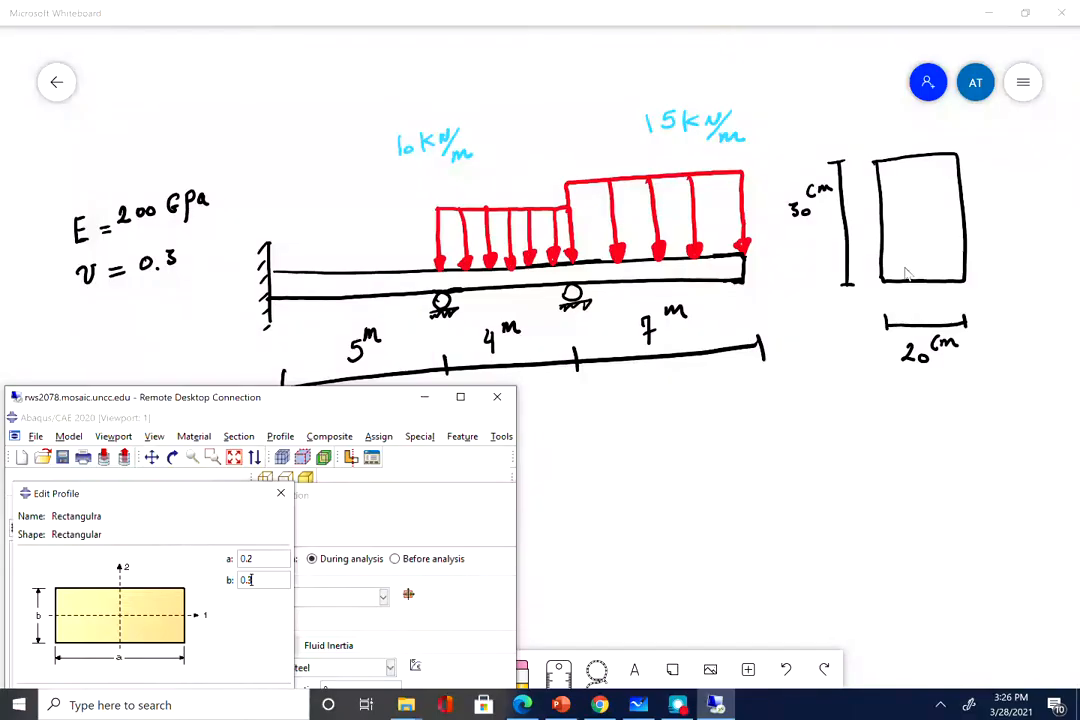
pyautogui.click(606, 9)
pyautogui.click(460, 397)
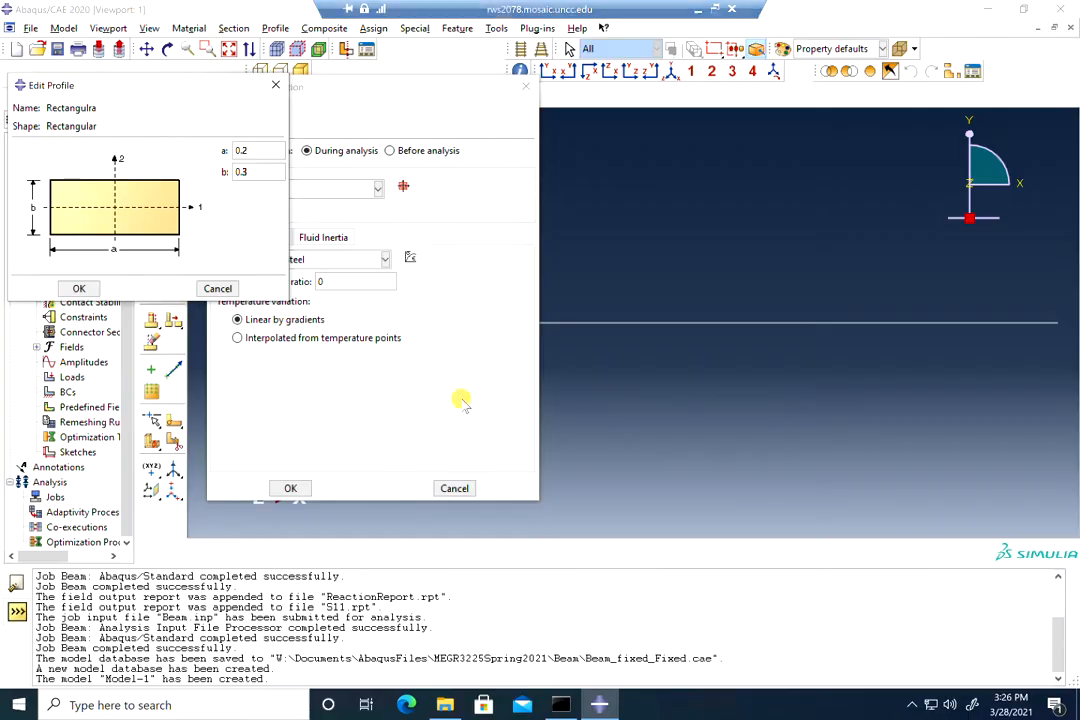
pyautogui.click(79, 288)
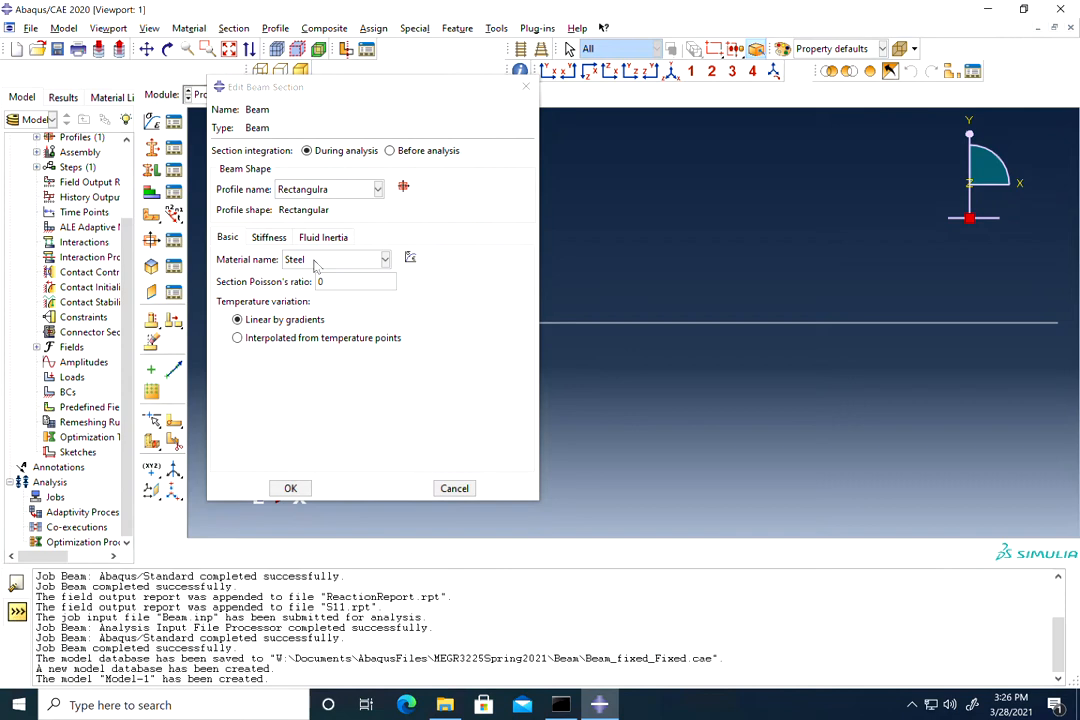
pyautogui.click(291, 489)
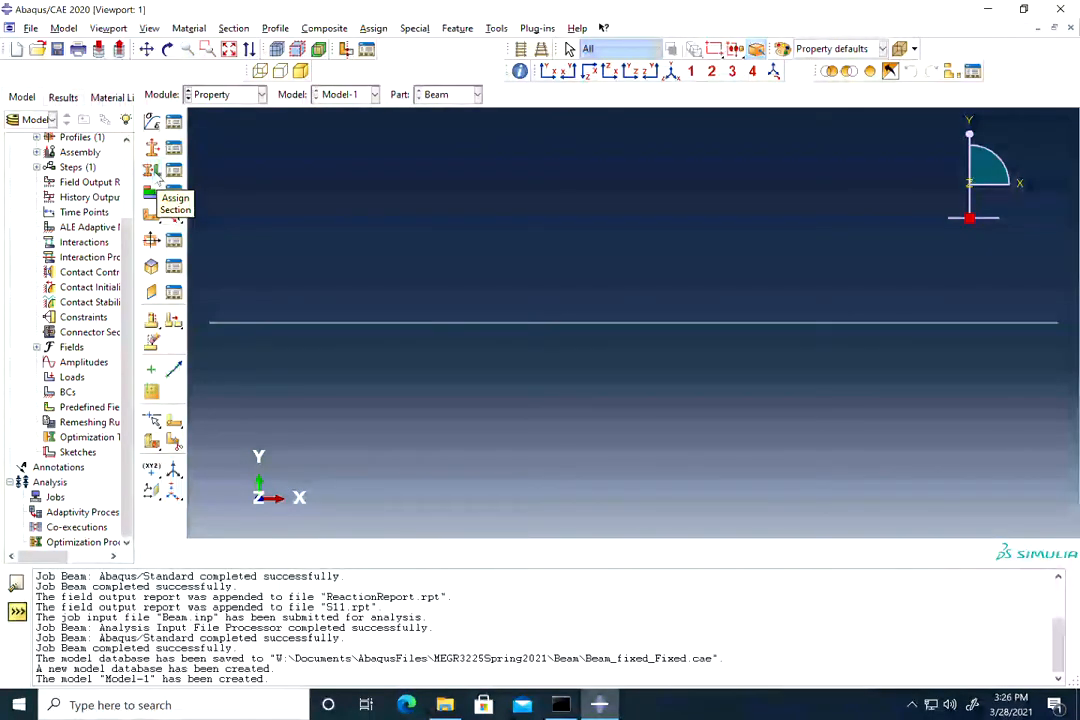
# Step: Assign the Beam section to the entire beam wire
pyautogui.click(152, 170)
pyautogui.moveTo(893, 273); pyautogui.dragTo(180, 400)
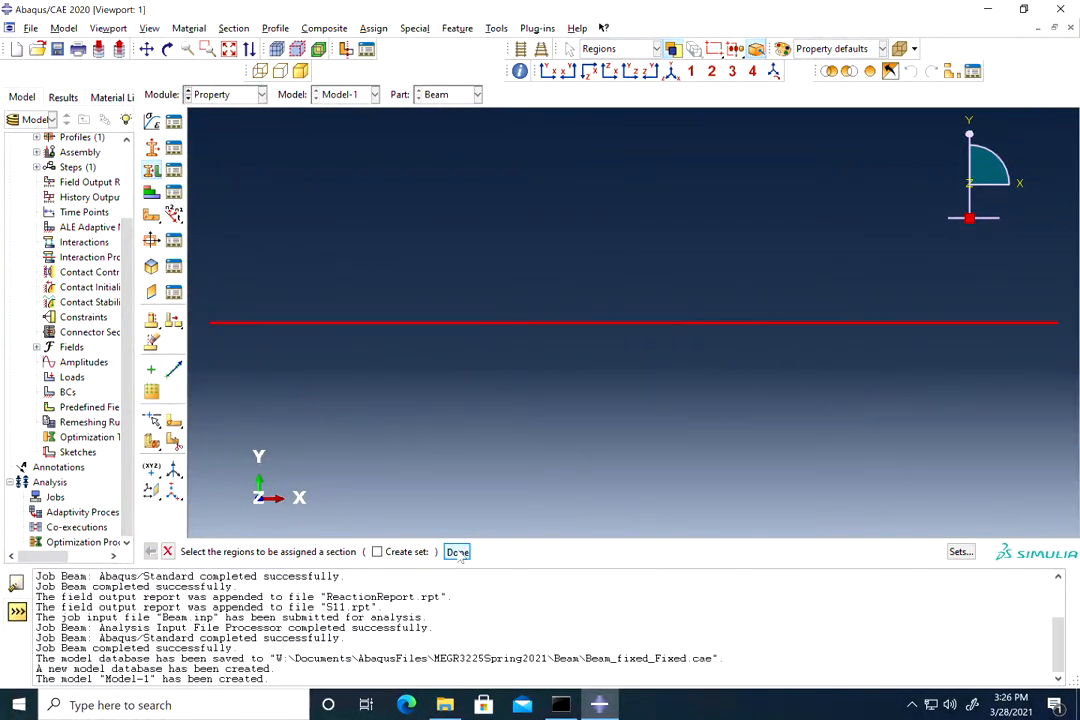
pyautogui.click(457, 552)
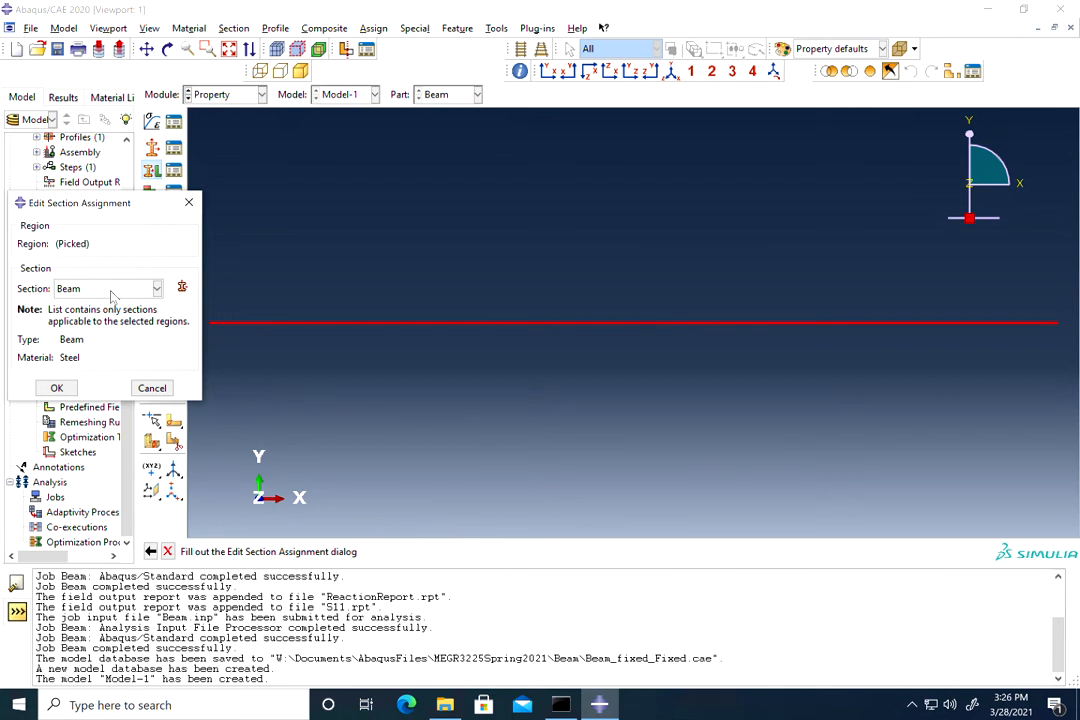
pyautogui.click(58, 394)
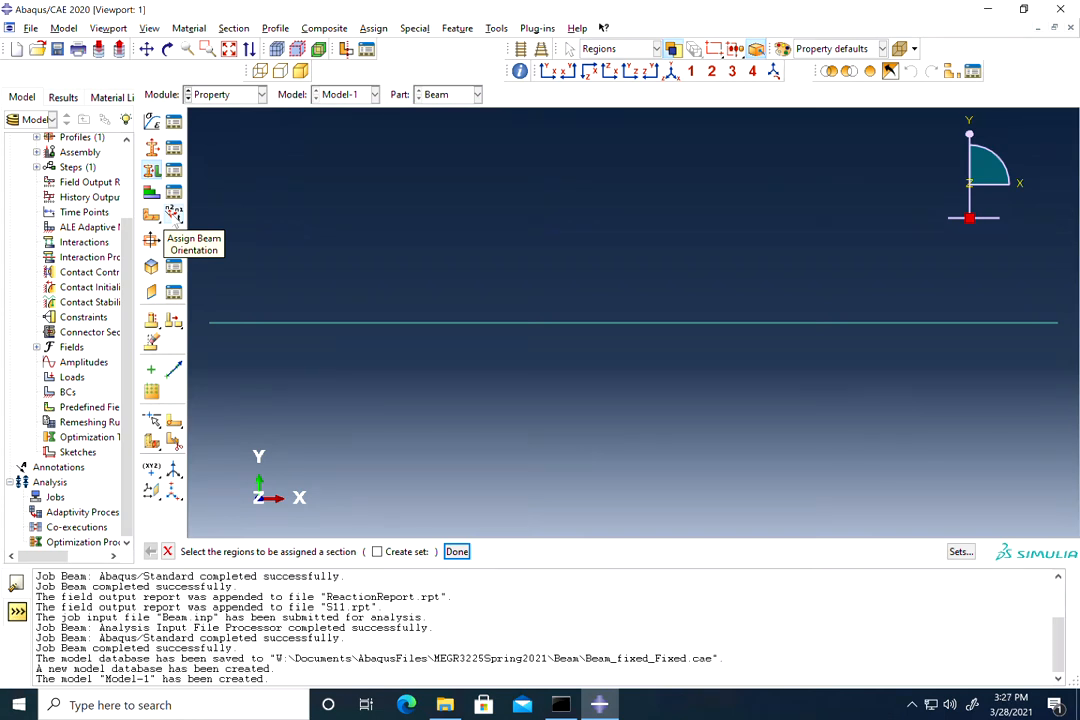
# Step: Assign a beam orientation with n1 direction 0.0, 0.0, -1.0 to the whole beam
pyautogui.click(174, 214)
pyautogui.moveTo(897, 190); pyautogui.dragTo(427, 405)
pyautogui.click(531, 551)
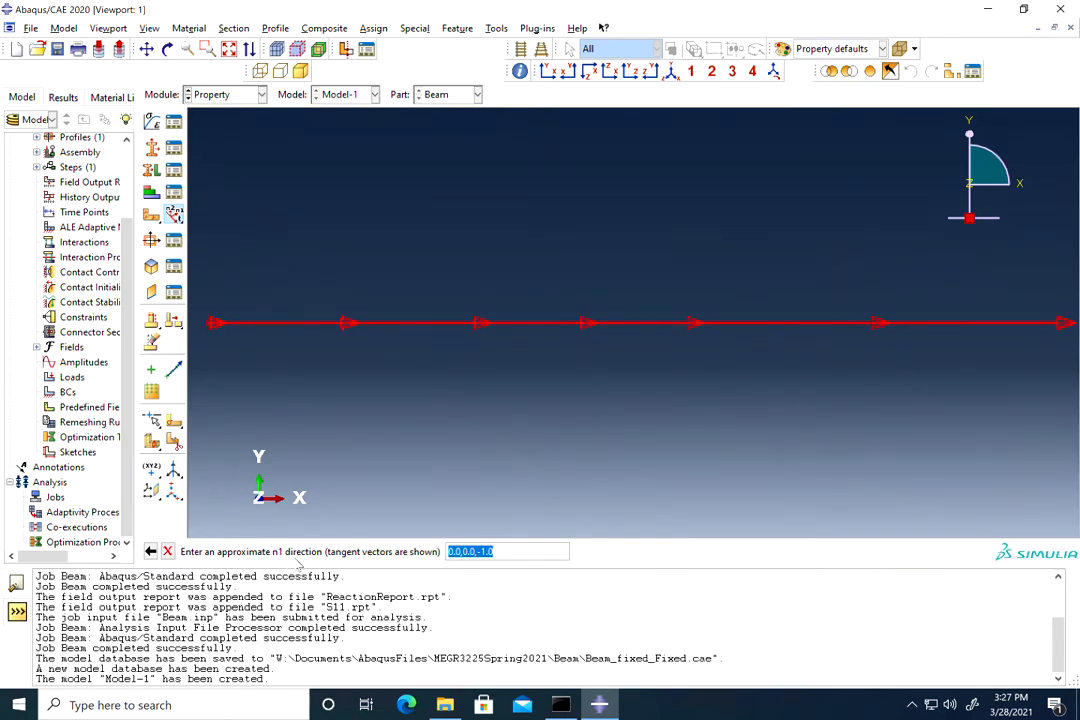
pyautogui.click(503, 553)
pyautogui.doubleClick(510, 552)
pyautogui.press('Return')
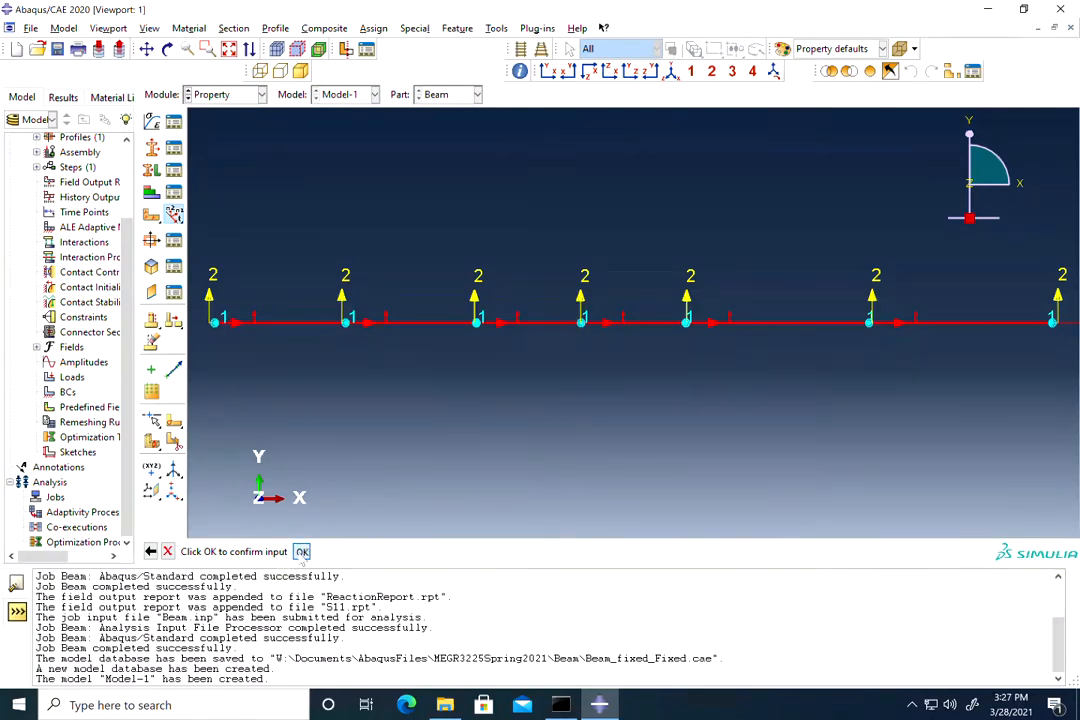
pyautogui.click(301, 552)
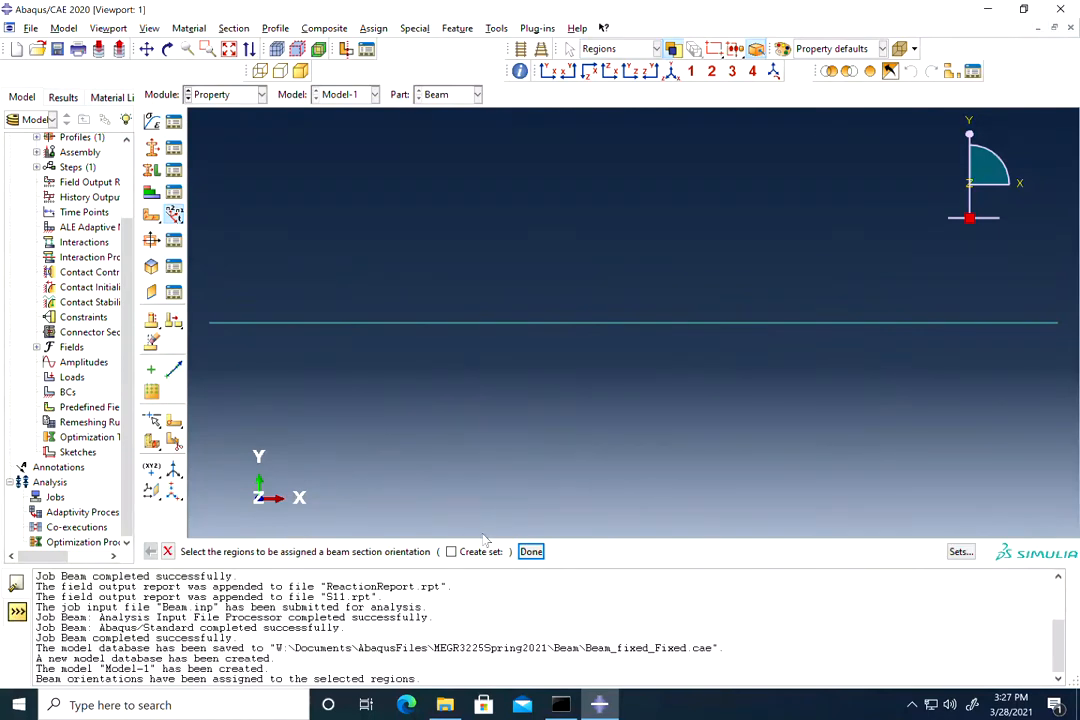
pyautogui.click(528, 554)
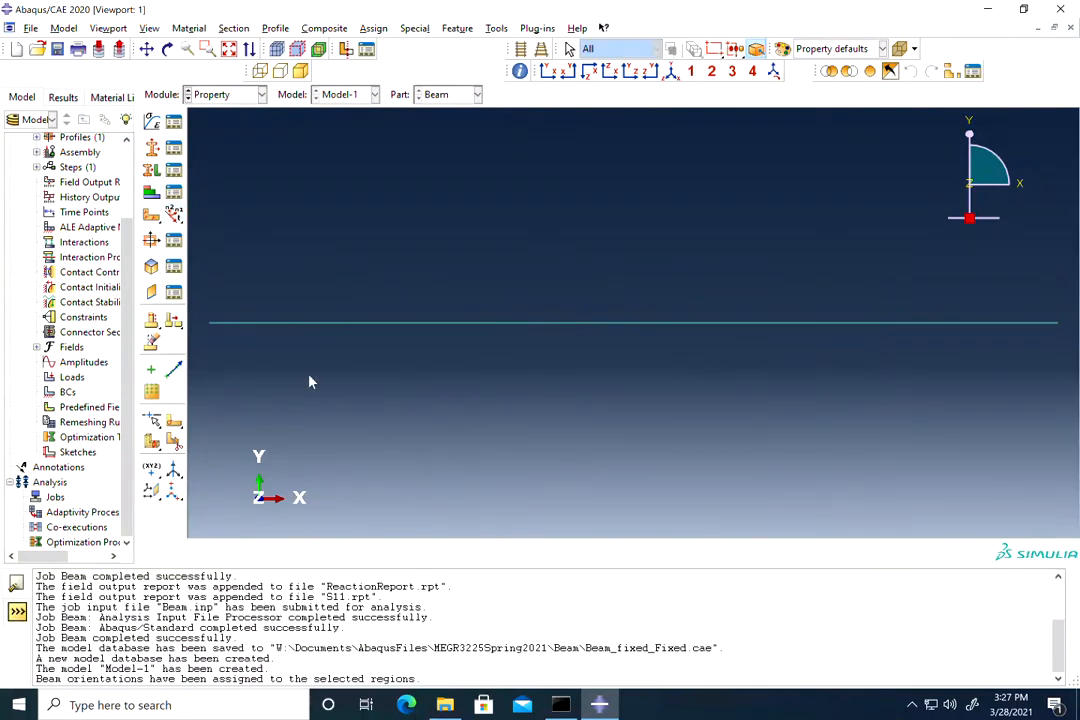
pyautogui.click(149, 28)
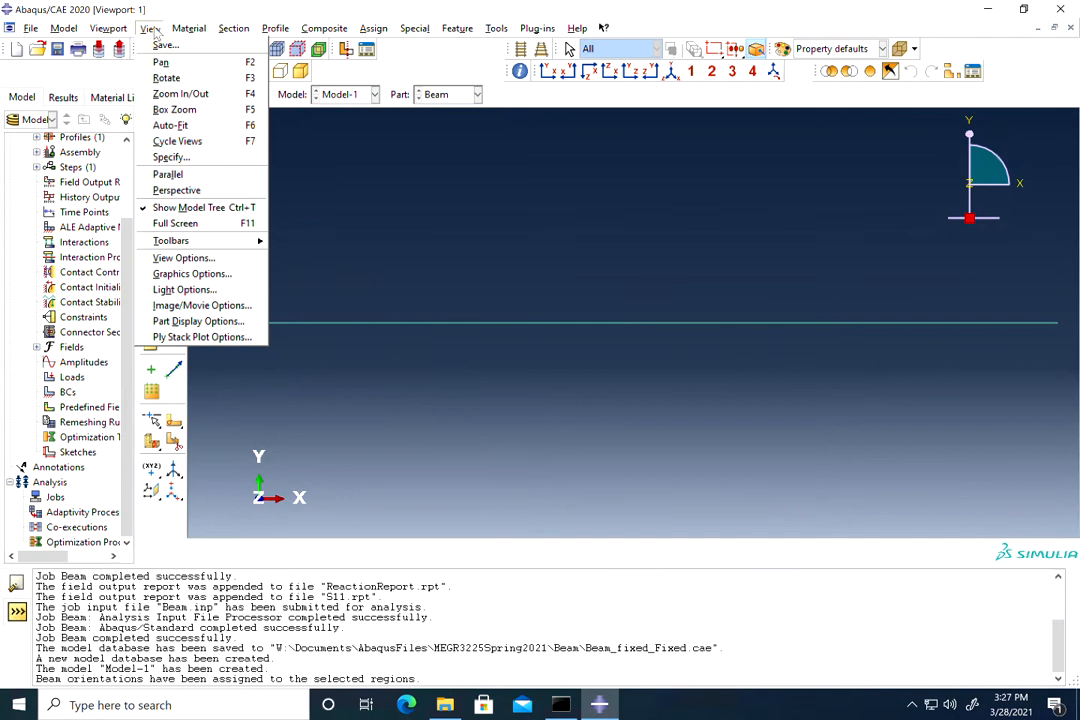
# Step: Turn on rendering of beam profiles in the part display options
pyautogui.click(198, 321)
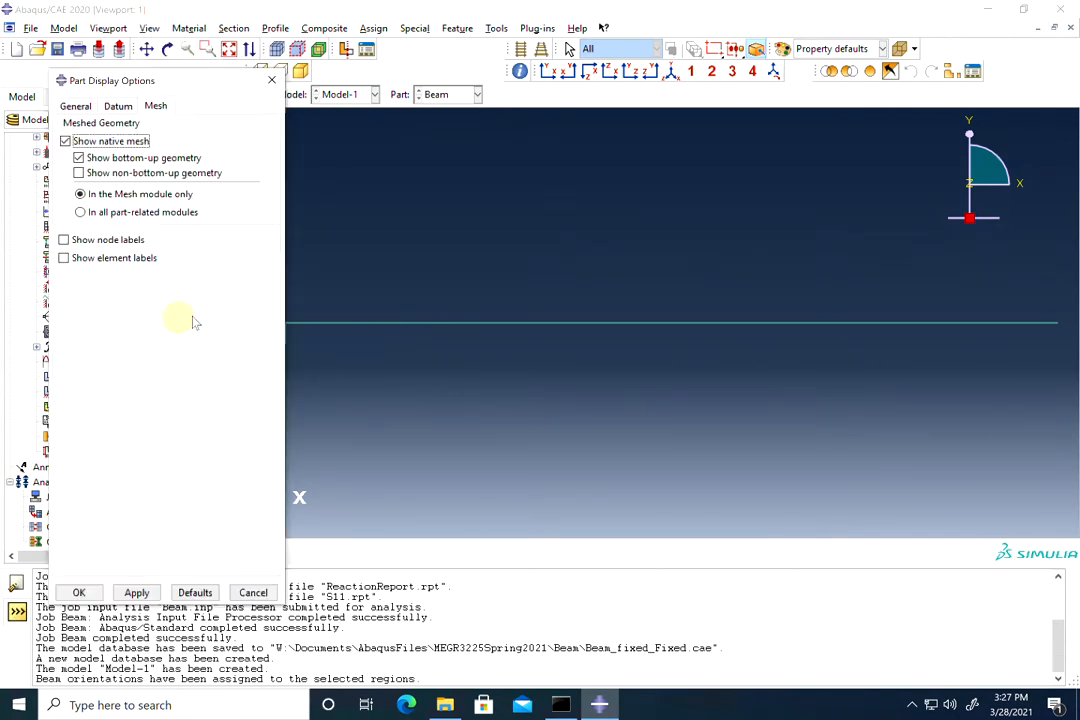
pyautogui.click(73, 104)
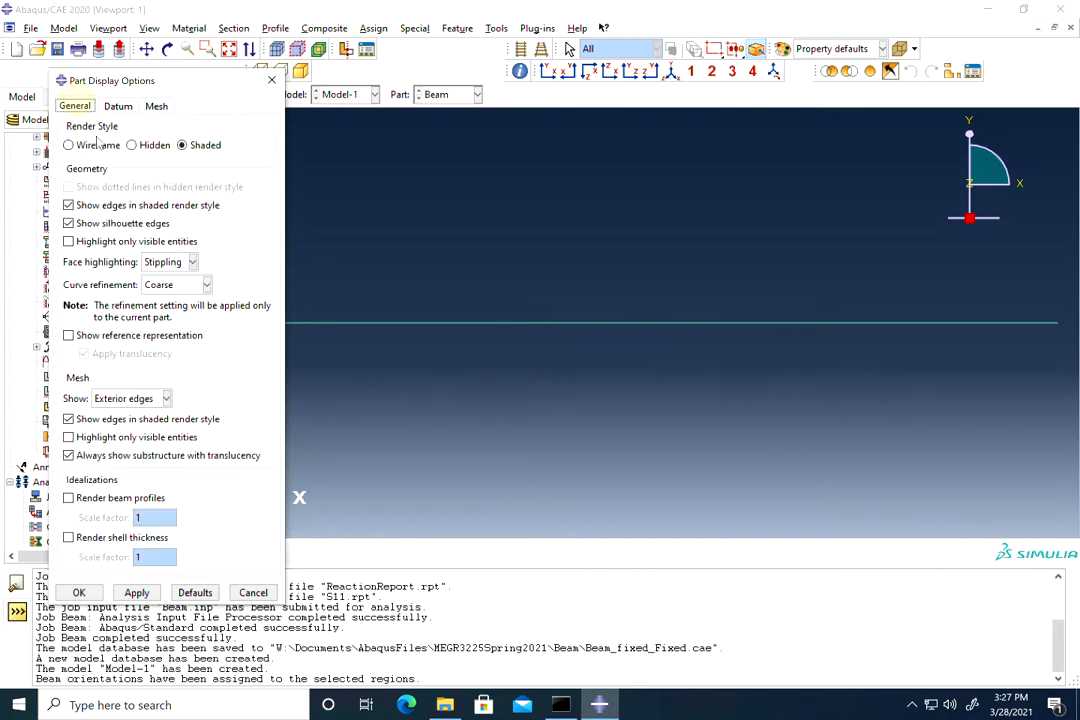
pyautogui.click(68, 498)
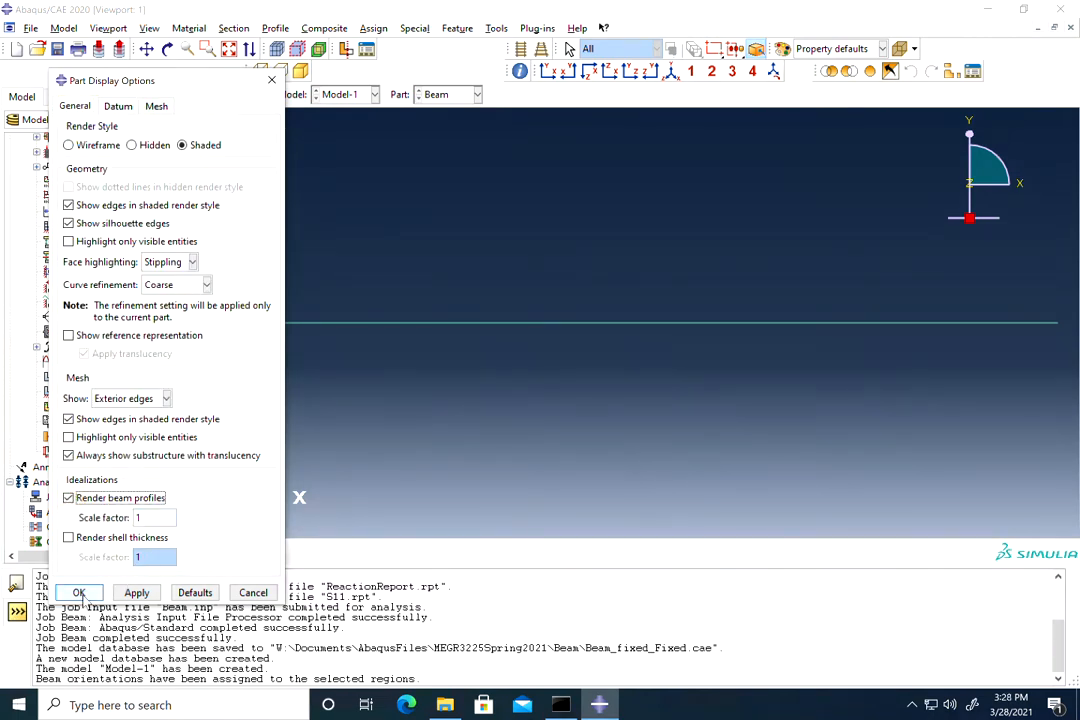
pyautogui.click(79, 592)
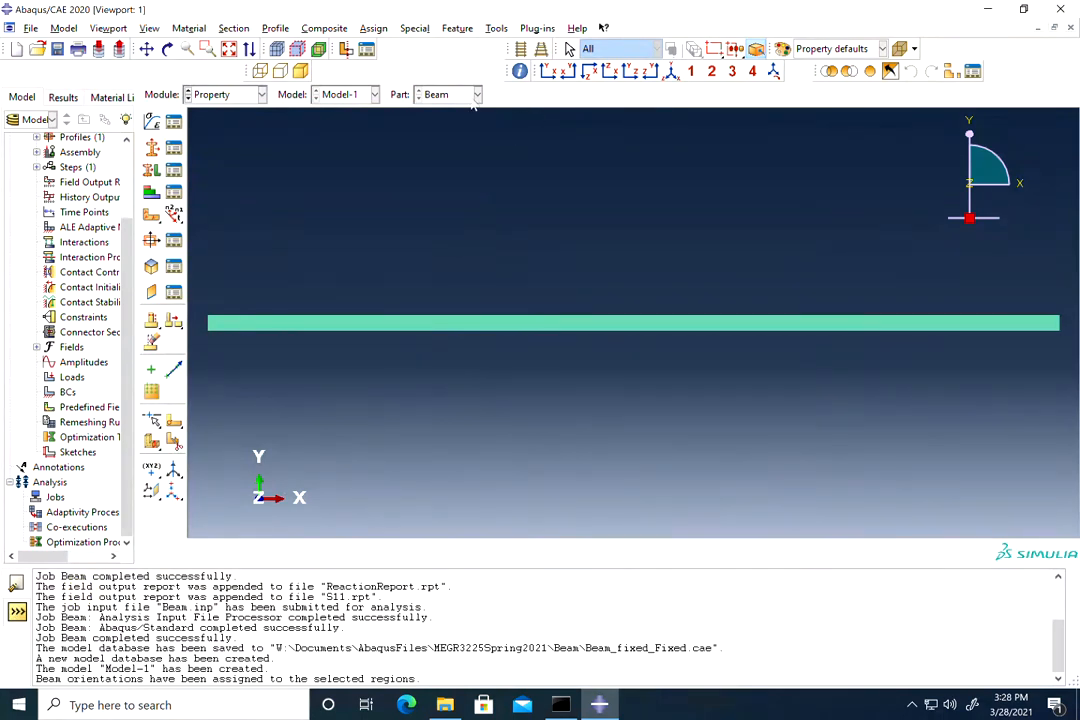
# Step: Rotate the view to inspect the rendered beam, then switch to the Assembly module
pyautogui.click(167, 49)
pyautogui.moveTo(584, 319); pyautogui.dragTo(575, 376)
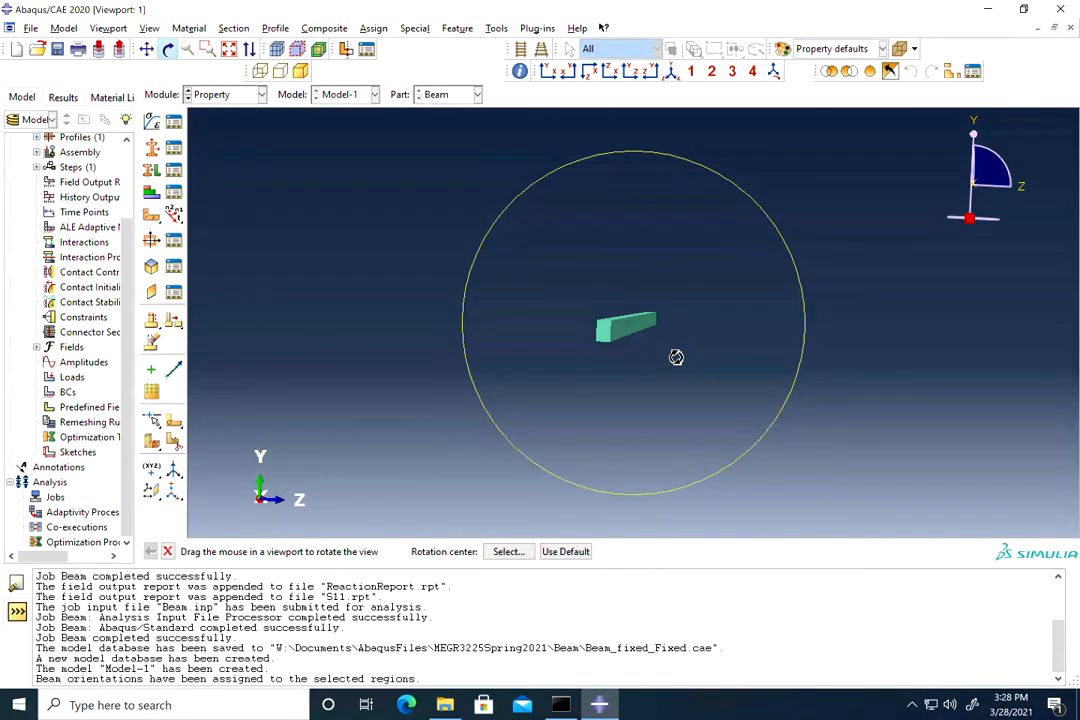
pyautogui.moveTo(712, 343); pyautogui.dragTo(579, 313)
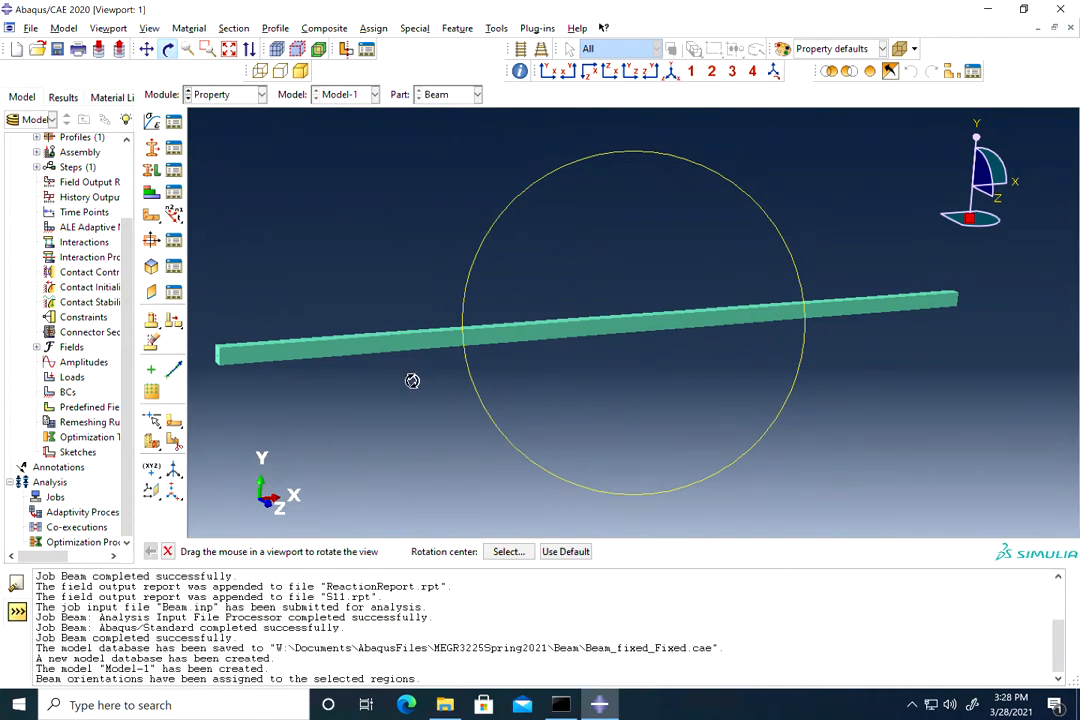
pyautogui.click(168, 551)
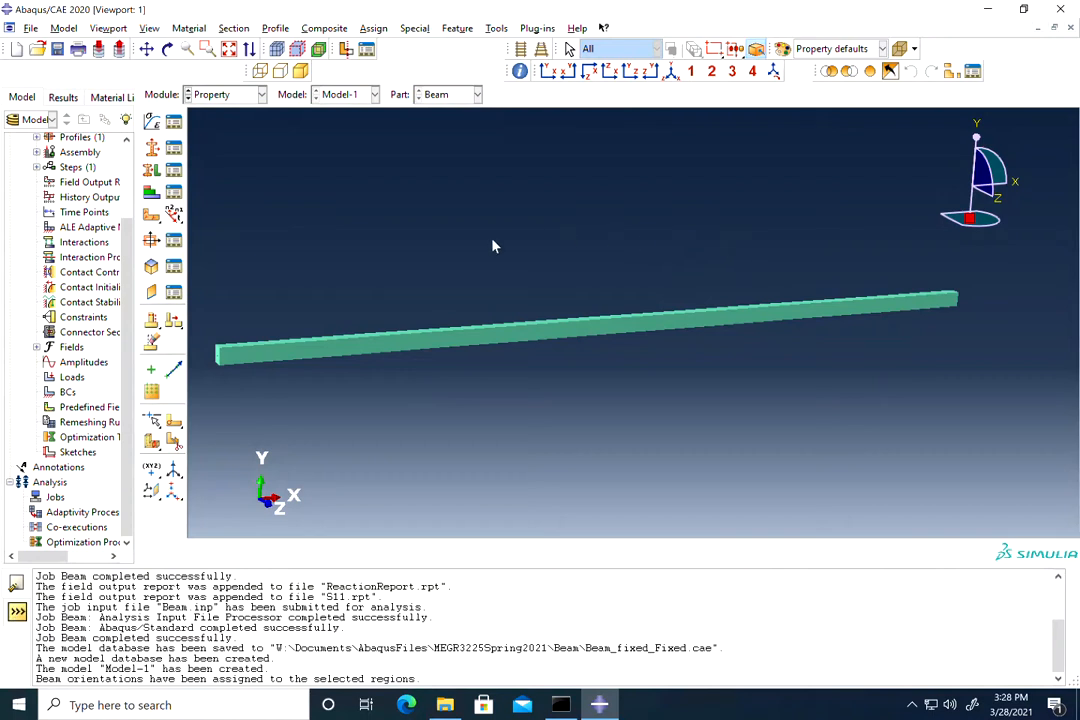
pyautogui.click(258, 97)
pyautogui.click(250, 142)
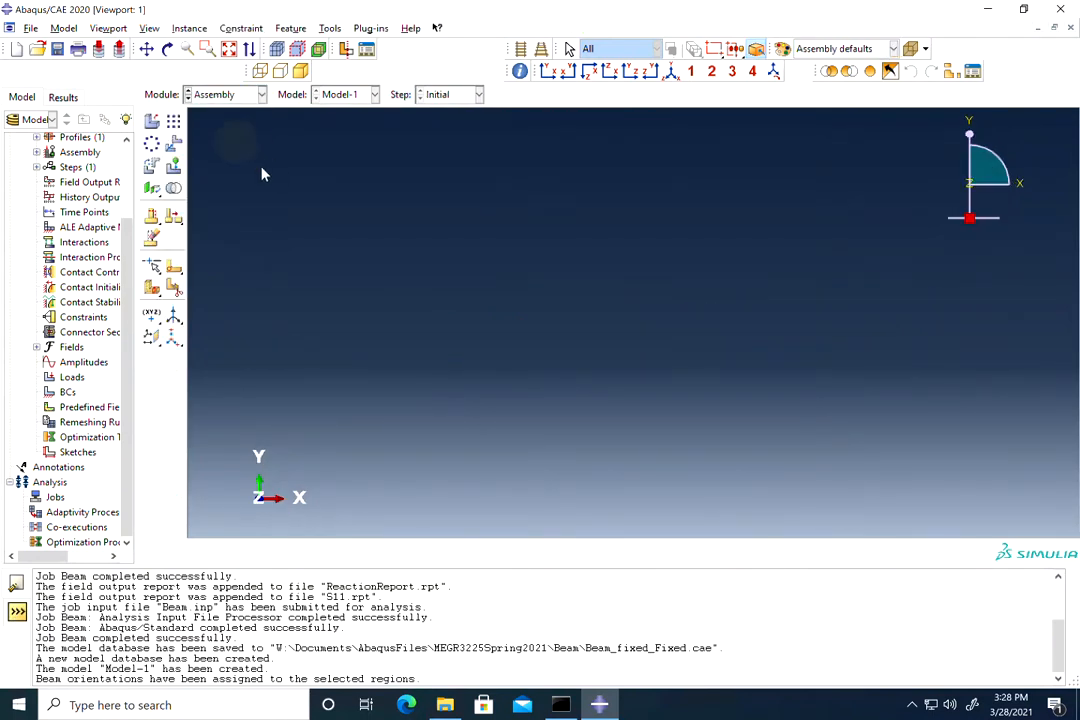
# Step: Add a dependent instance of the Beam part to the assembly
pyautogui.click(152, 121)
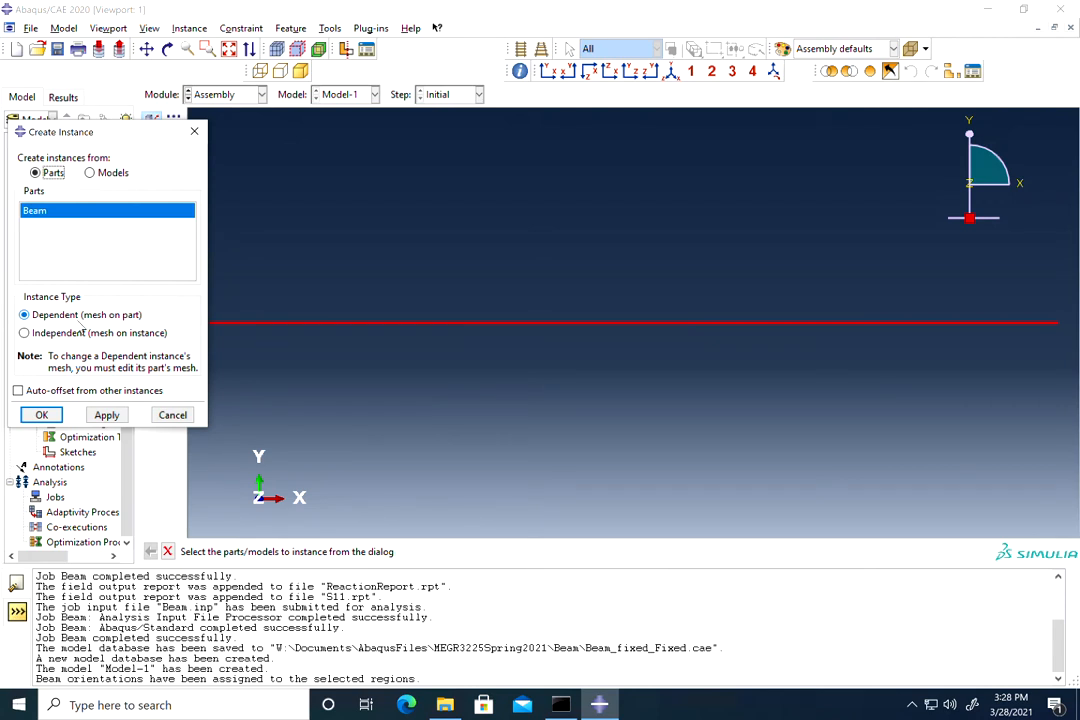
pyautogui.click(42, 415)
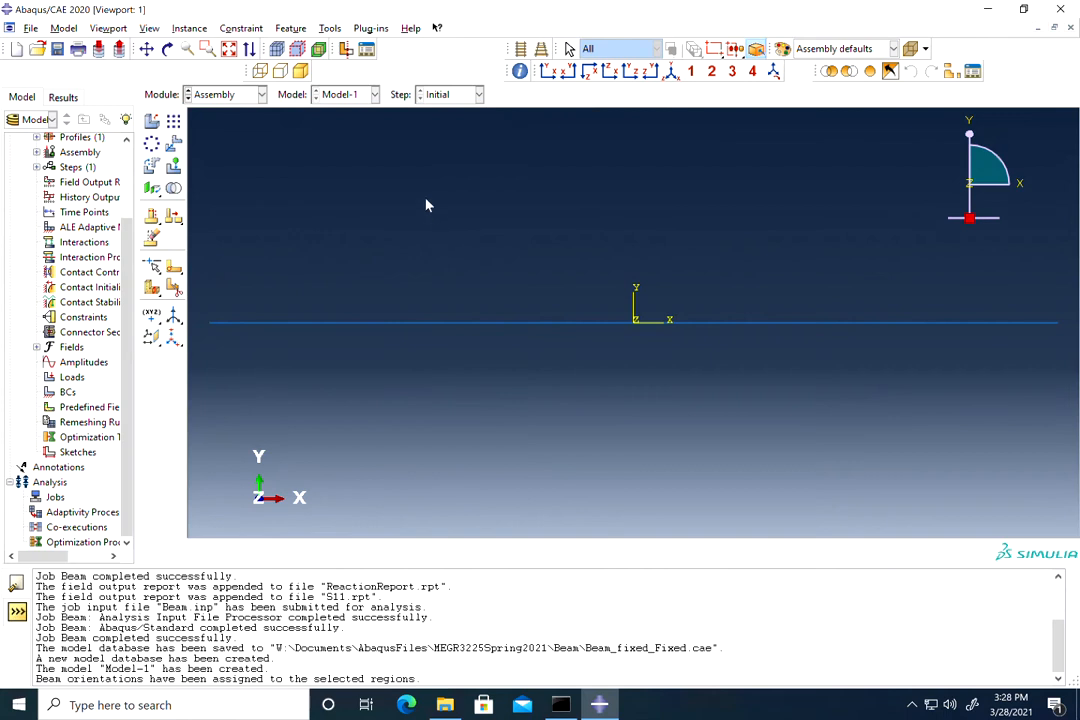
pyautogui.click(220, 94)
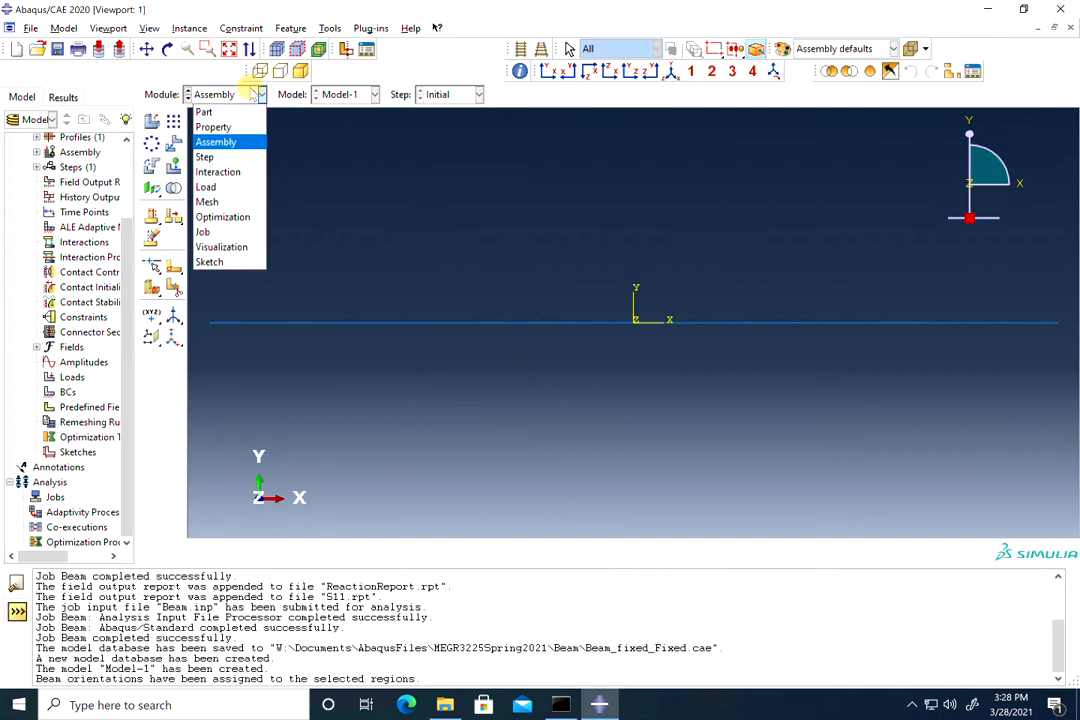
# Step: Create Step-1 as a Static, General step after Initial, keeping default settings
pyautogui.click(231, 159)
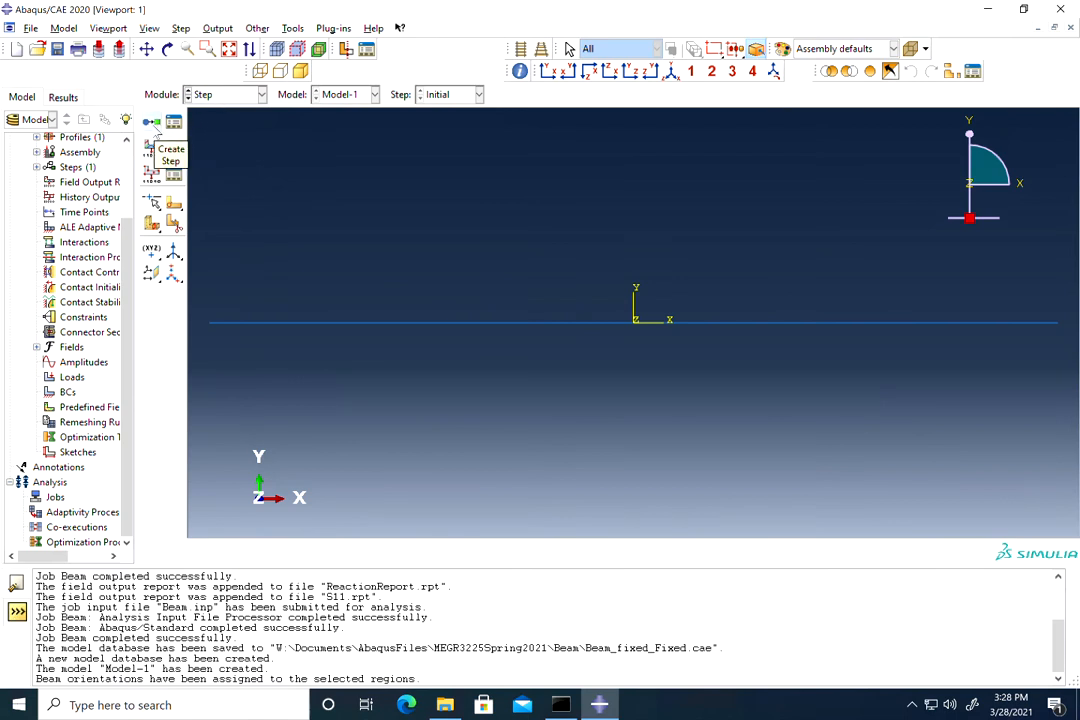
pyautogui.click(151, 121)
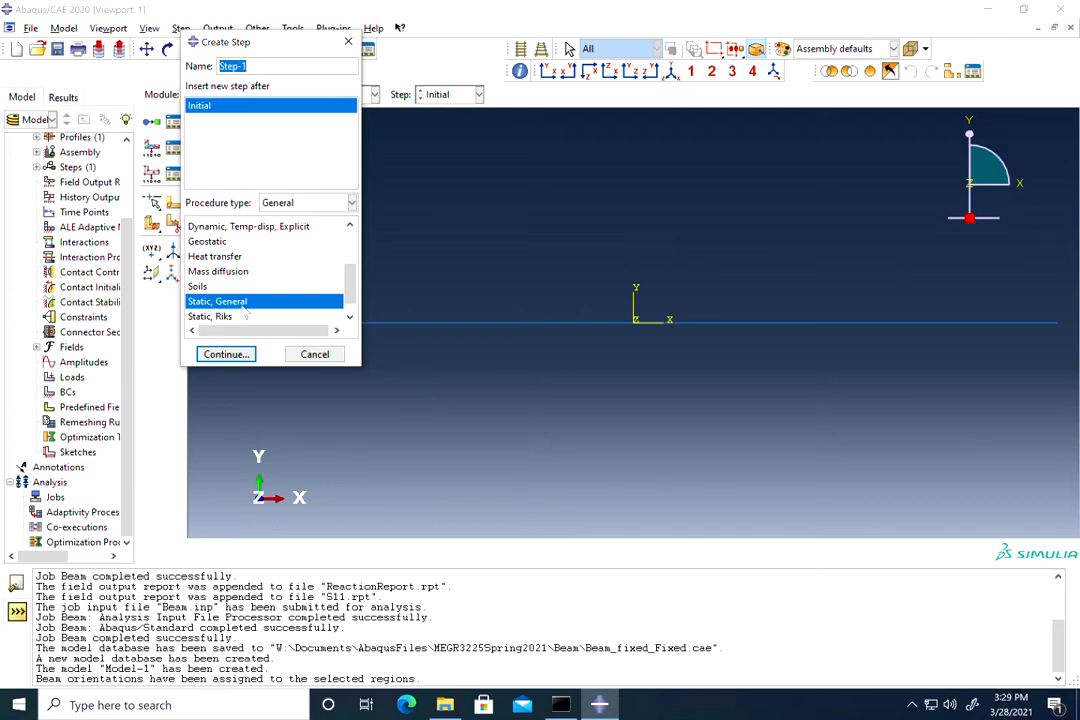
pyautogui.click(227, 355)
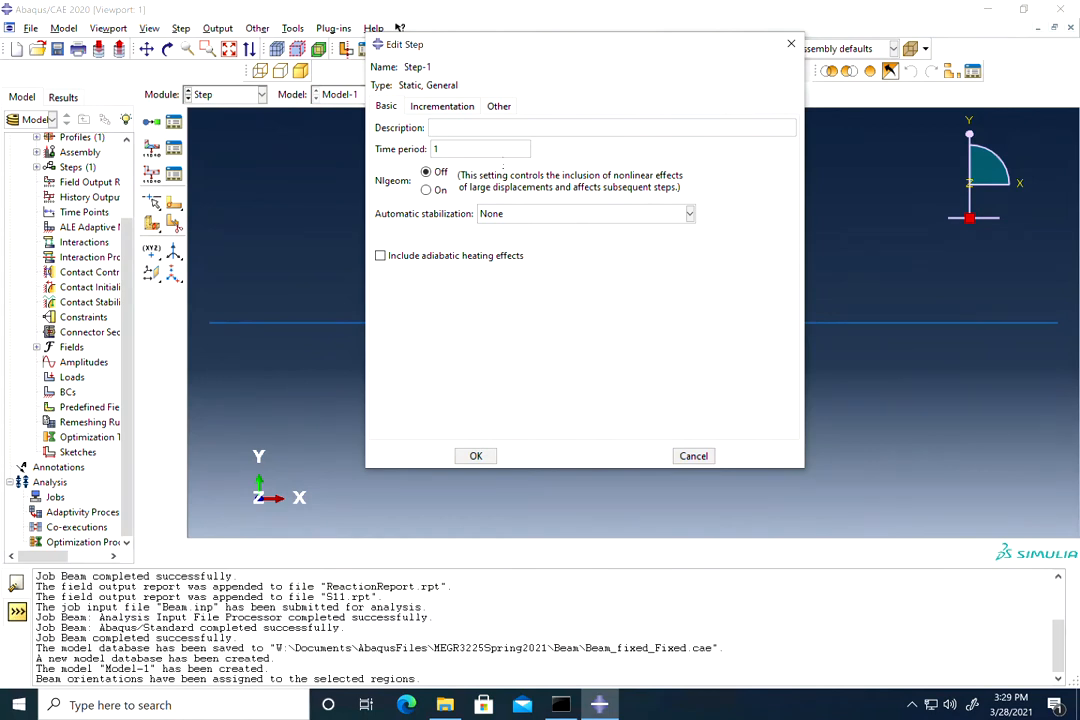
pyautogui.click(476, 457)
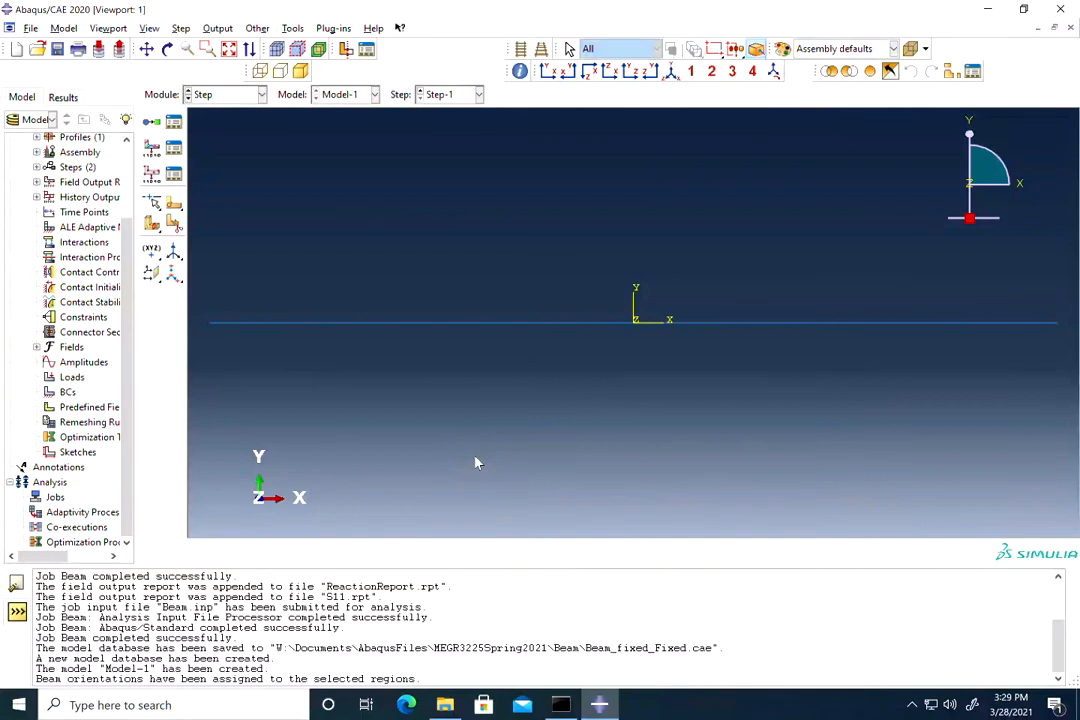
pyautogui.click(174, 149)
# Step: Add SF section forces and moments to the F-Output-1 field output request
pyautogui.click(770, 237)
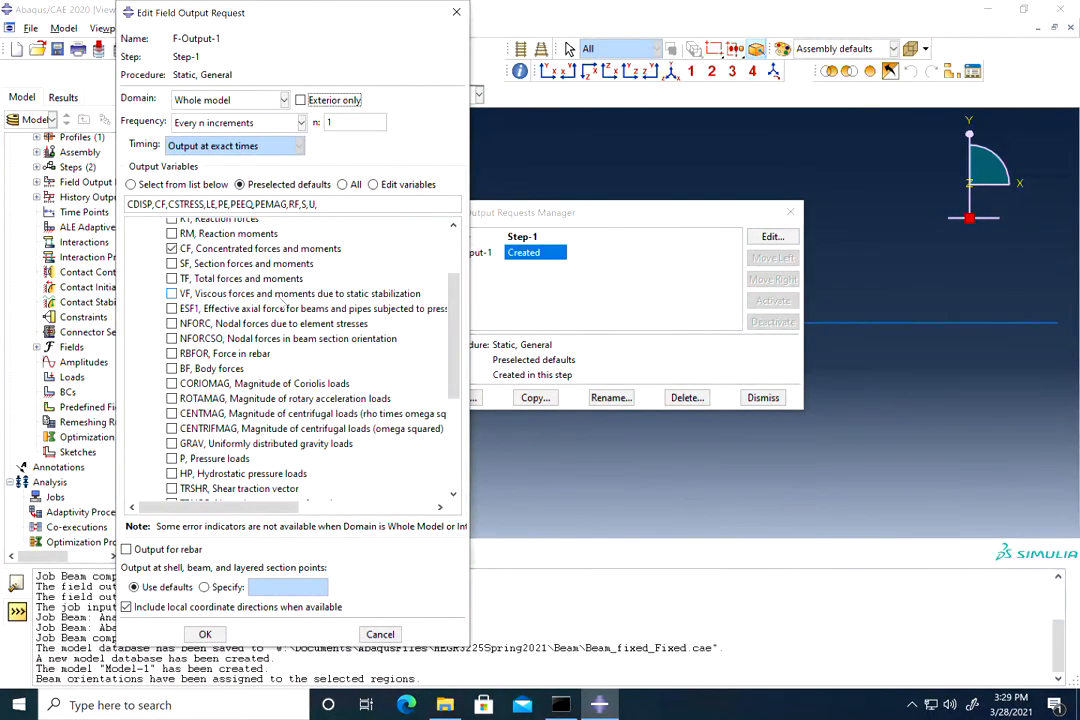
pyautogui.scroll(3, 282, 305)
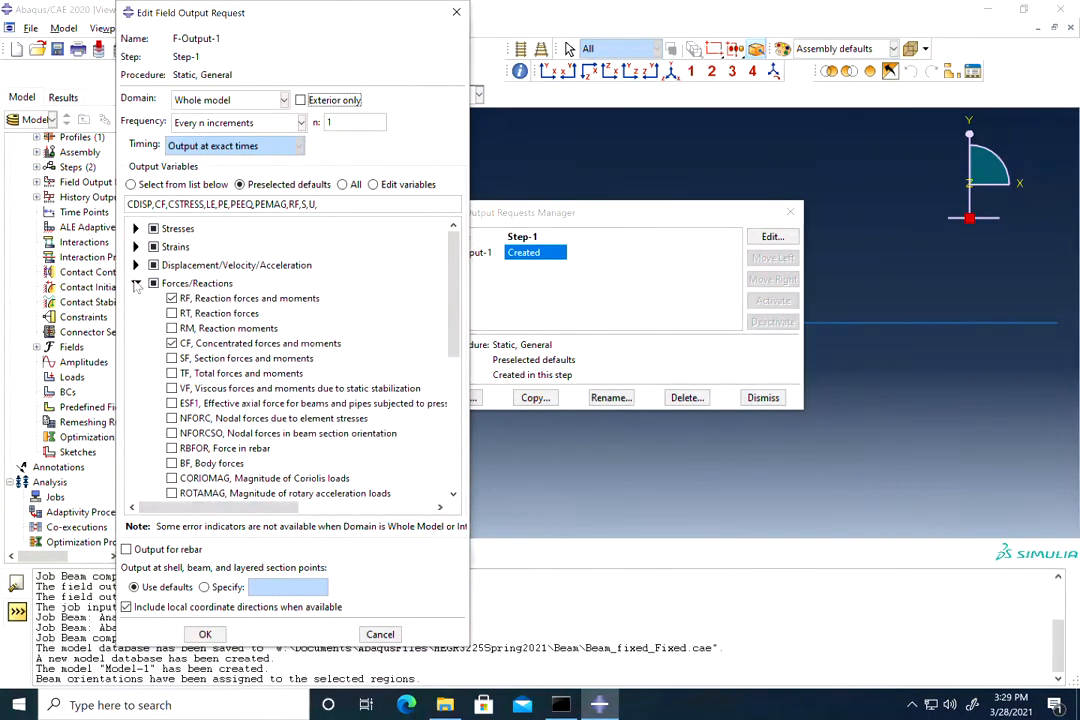
pyautogui.click(134, 283)
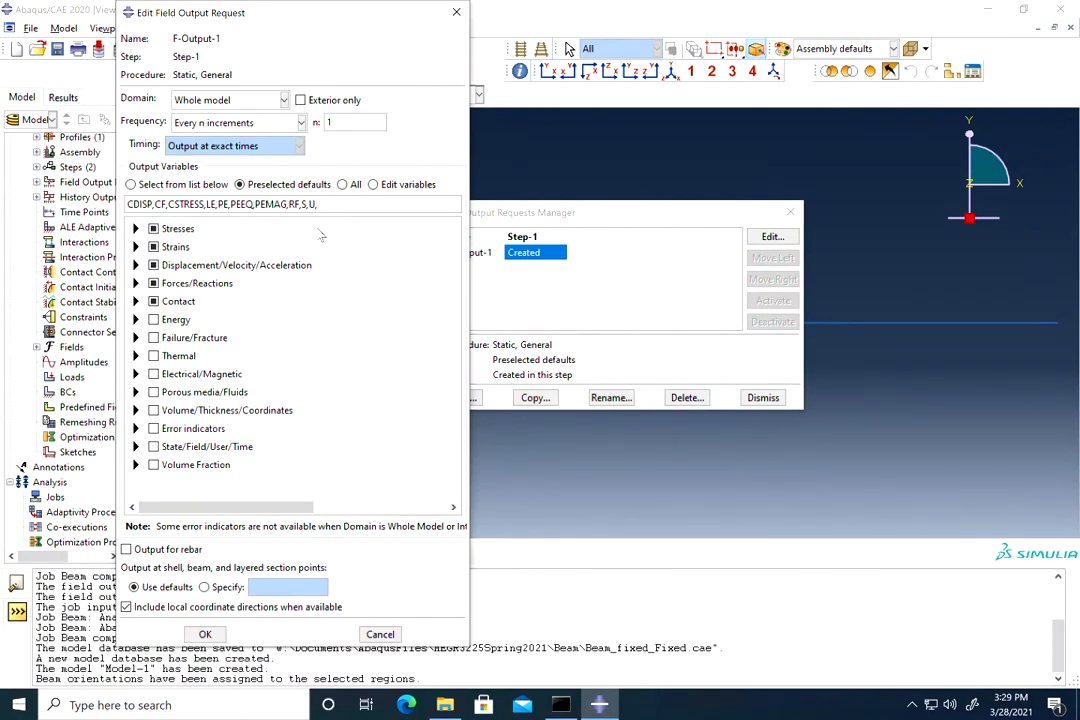
pyautogui.click(135, 284)
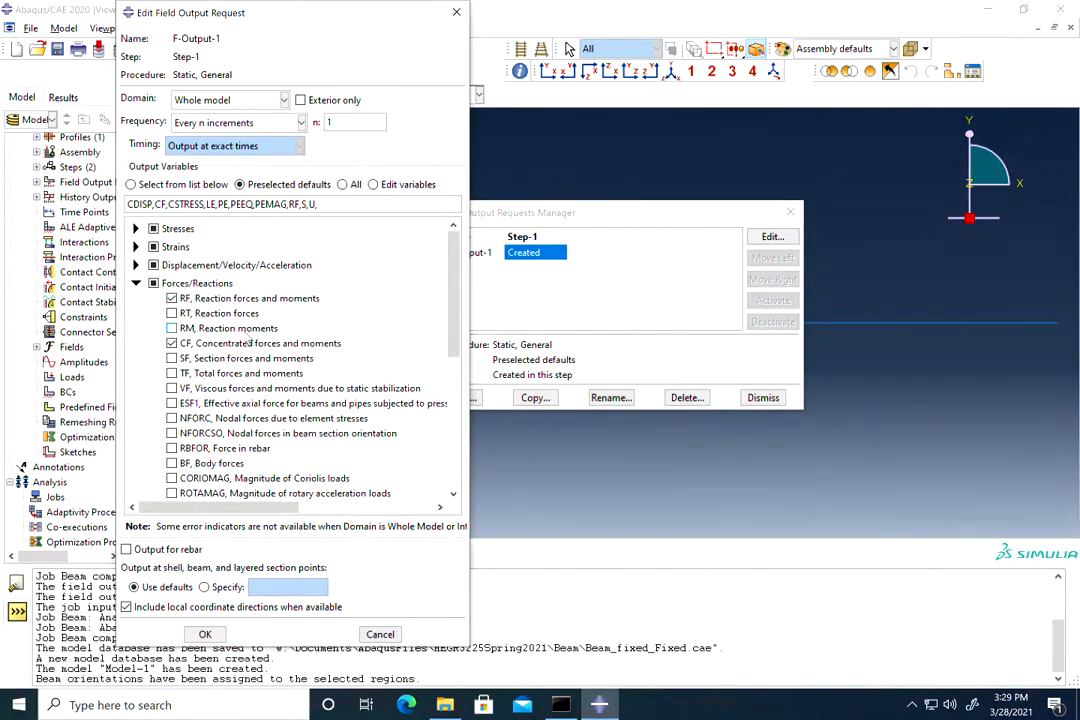
pyautogui.scroll(-3, 207, 282)
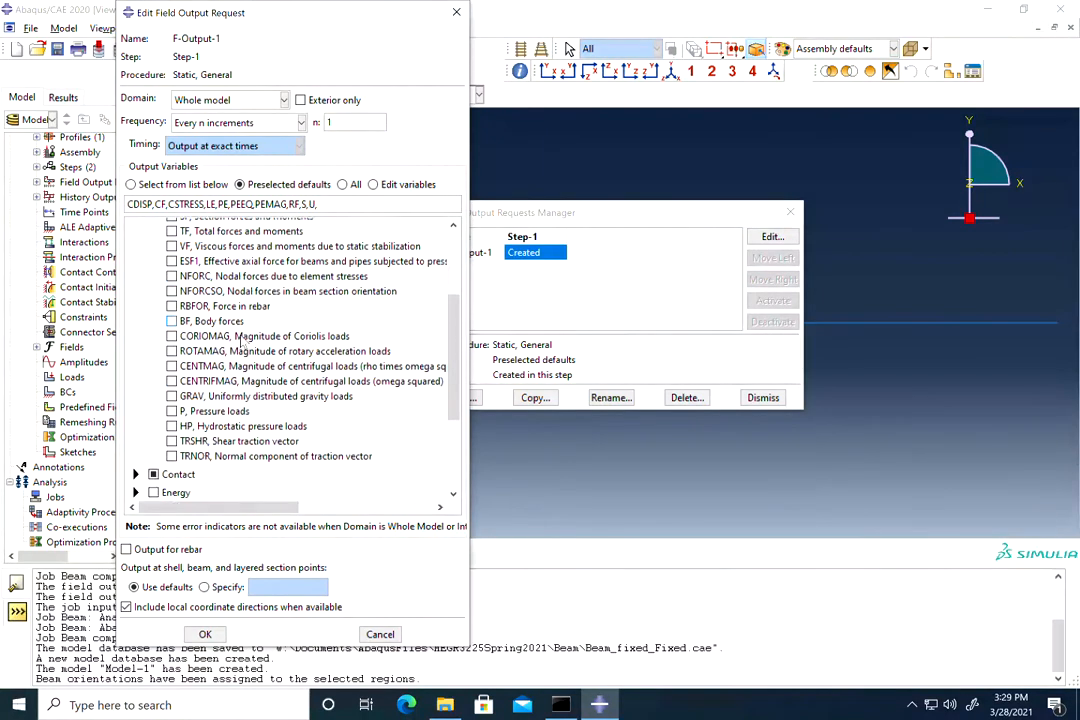
pyautogui.scroll(1, 211, 371)
pyautogui.scroll(3, 212, 372)
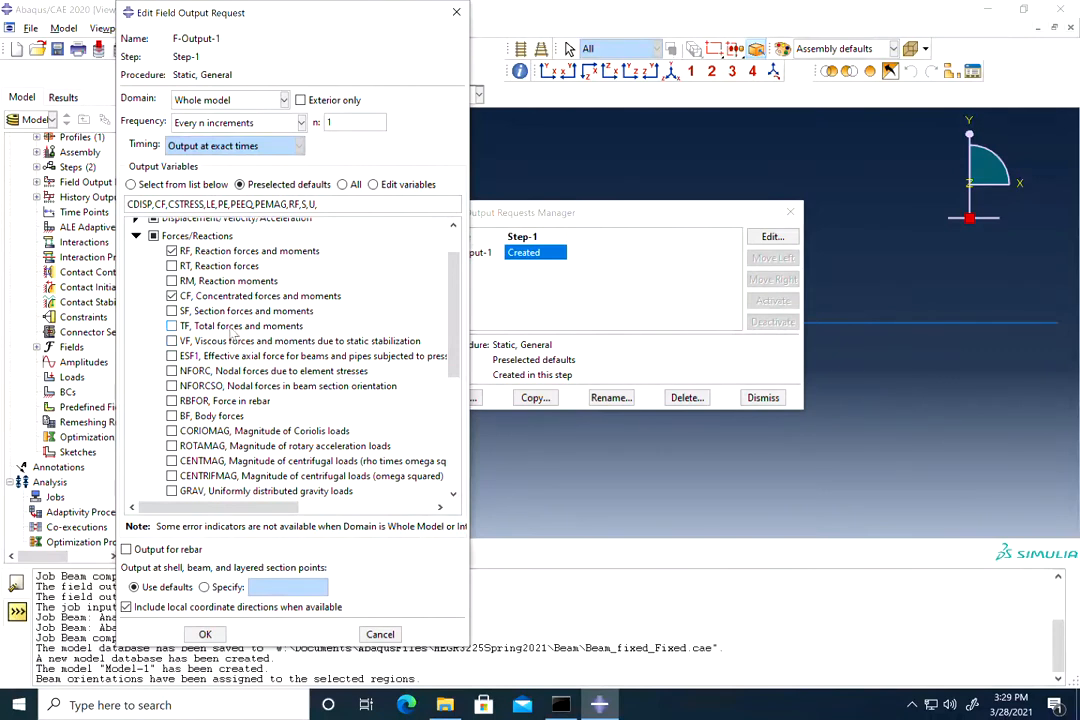
pyautogui.click(172, 311)
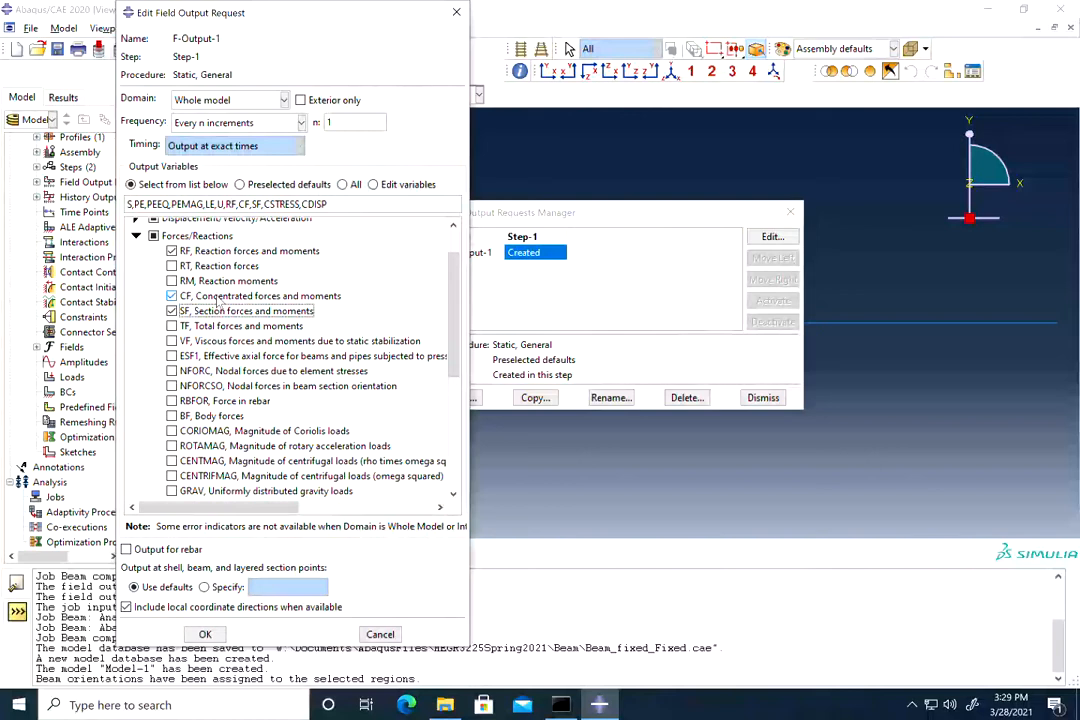
pyautogui.scroll(-1, 228, 358)
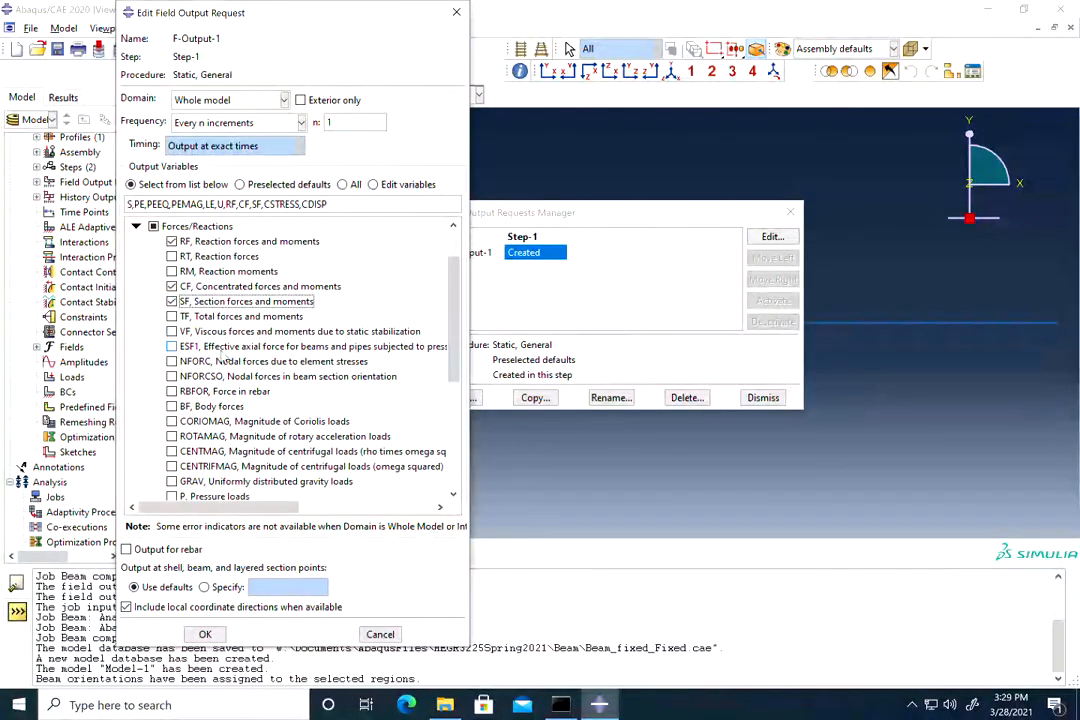
pyautogui.scroll(-3, 225, 358)
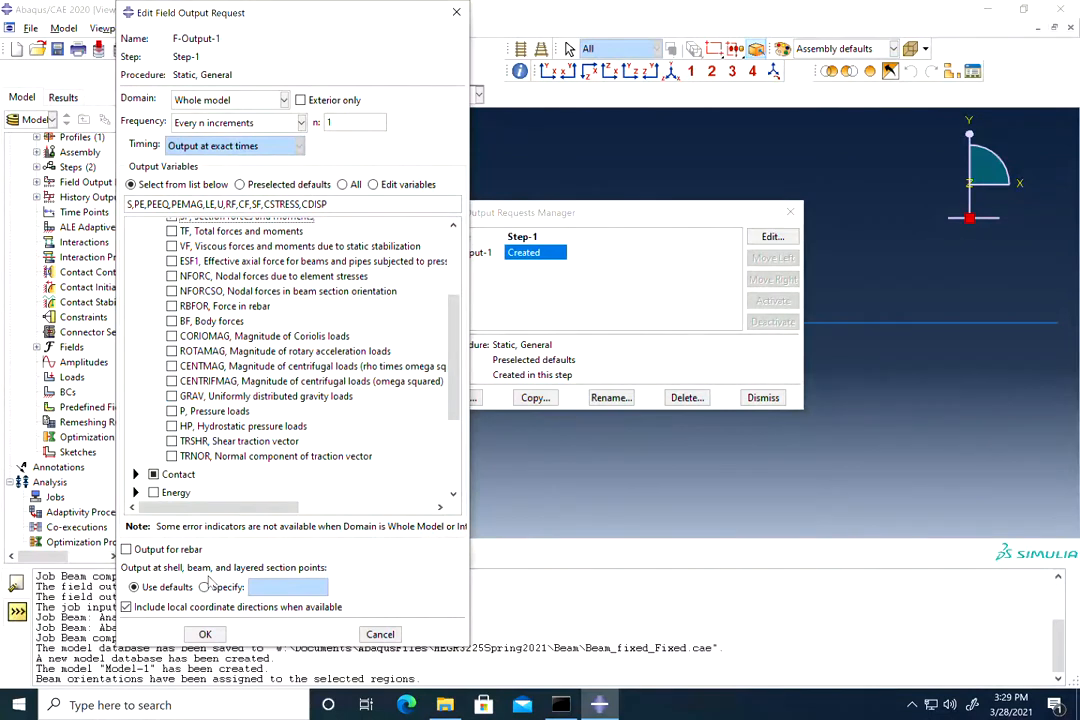
pyautogui.click(205, 634)
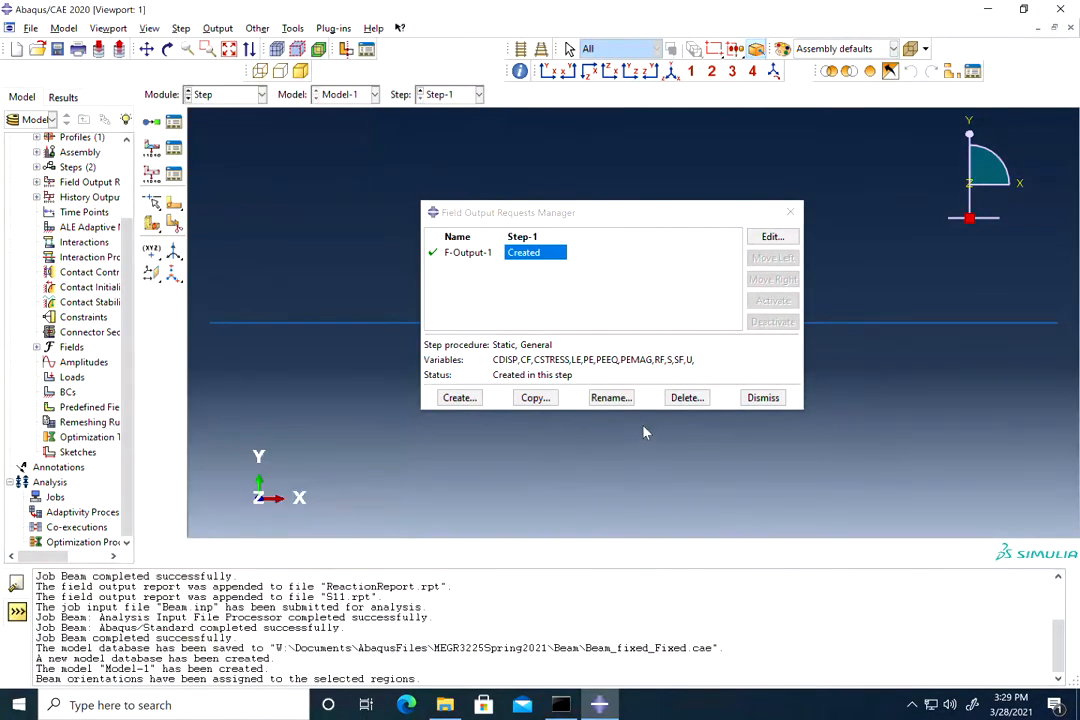
pyautogui.click(763, 398)
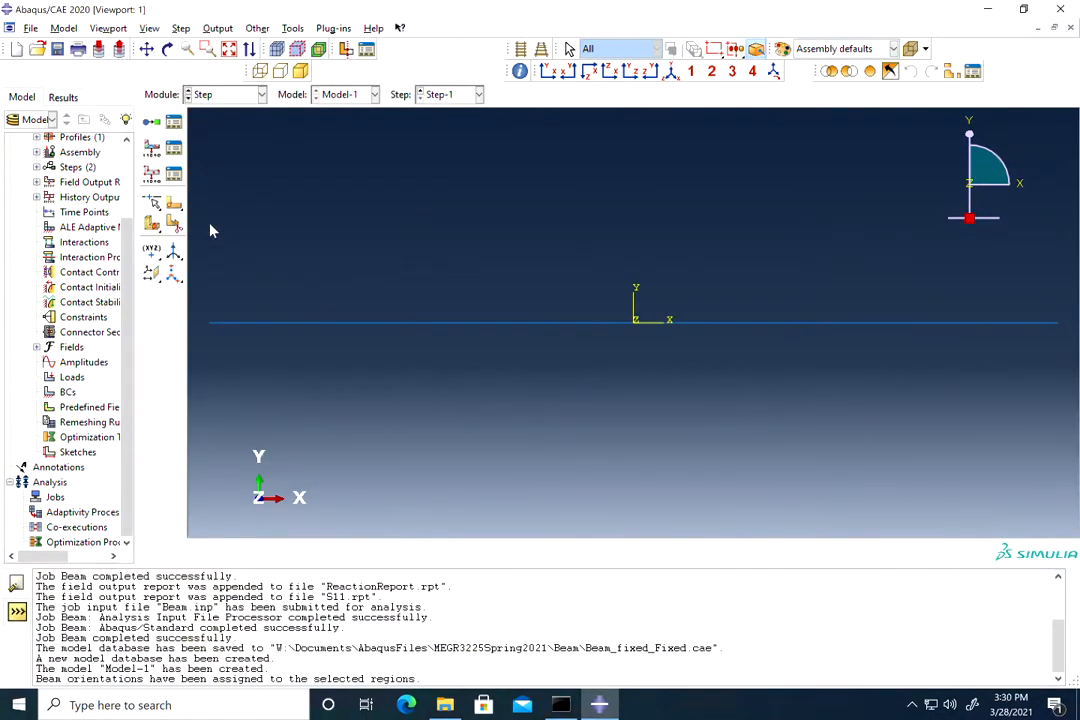
pyautogui.click(195, 93)
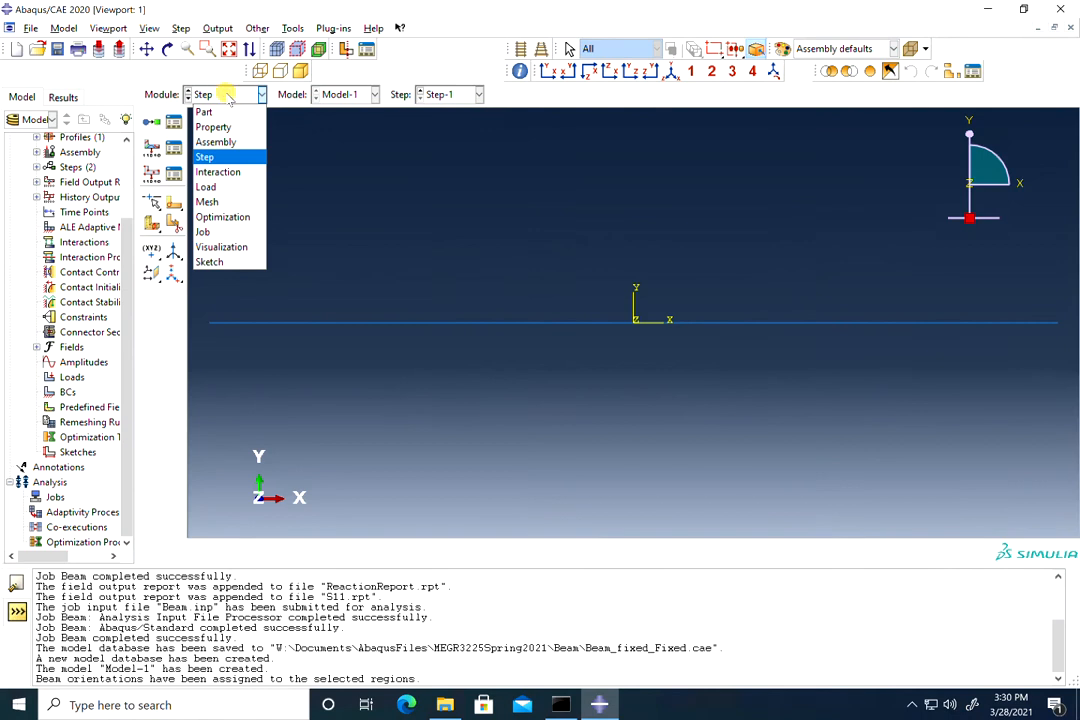
# Step: Create a Displacement/Rotation condition FixedSupport on the left end vertex, restraining U1, U2 and UR3
pyautogui.click(207, 187)
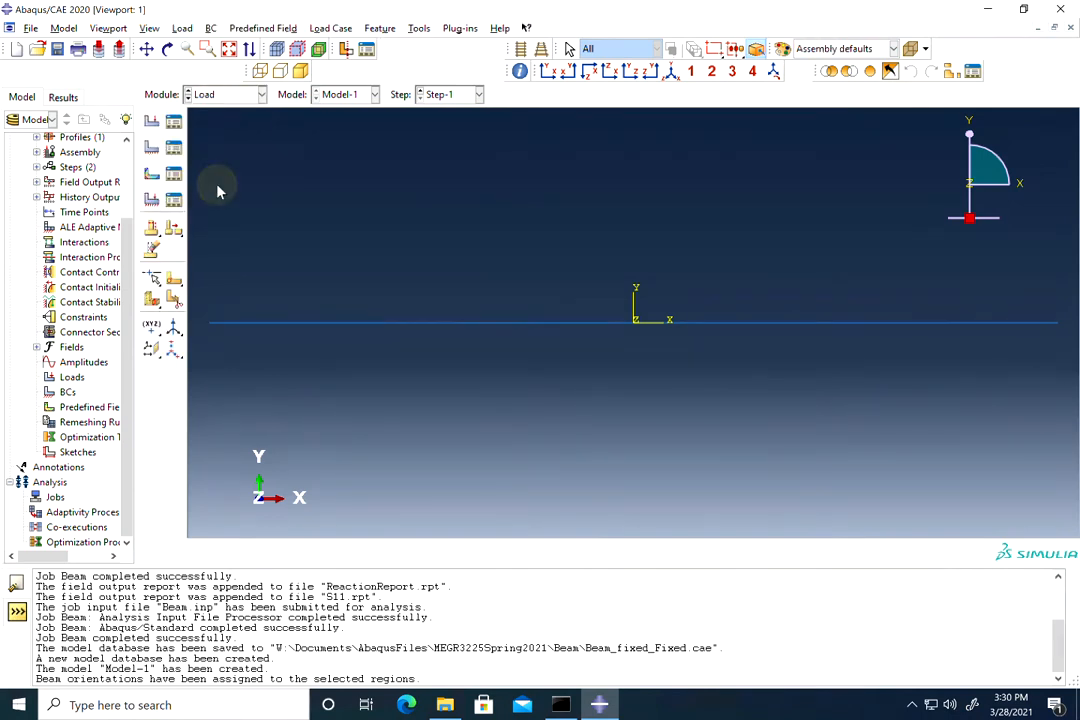
pyautogui.click(152, 148)
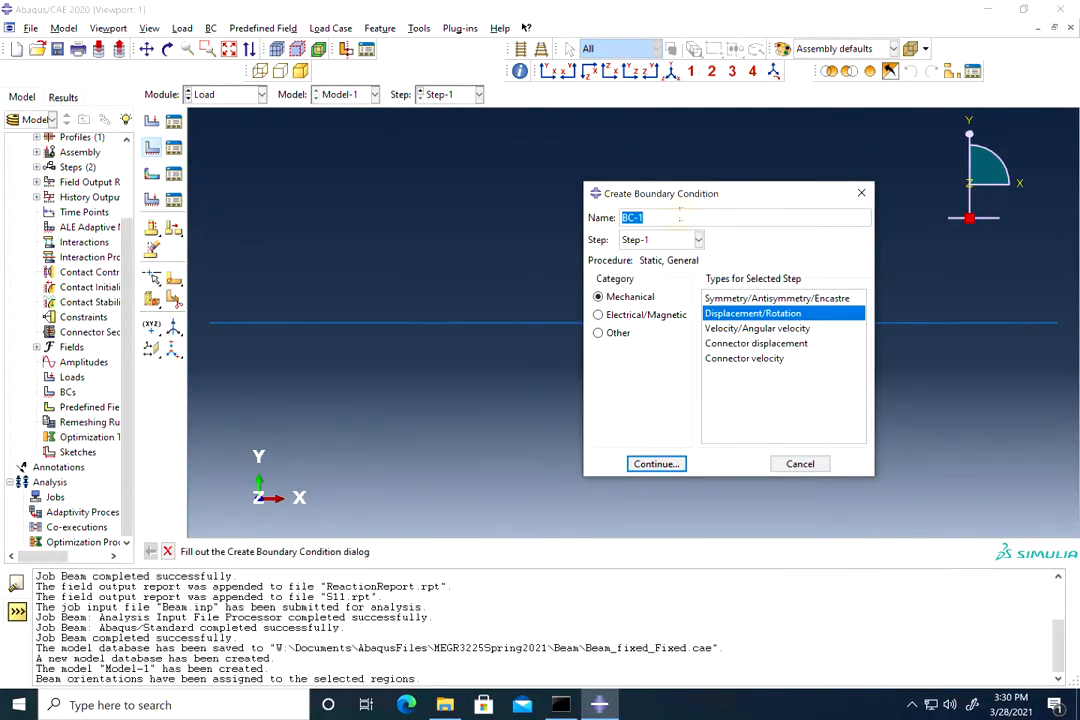
pyautogui.write('FixedSupport')
pyautogui.click(657, 464)
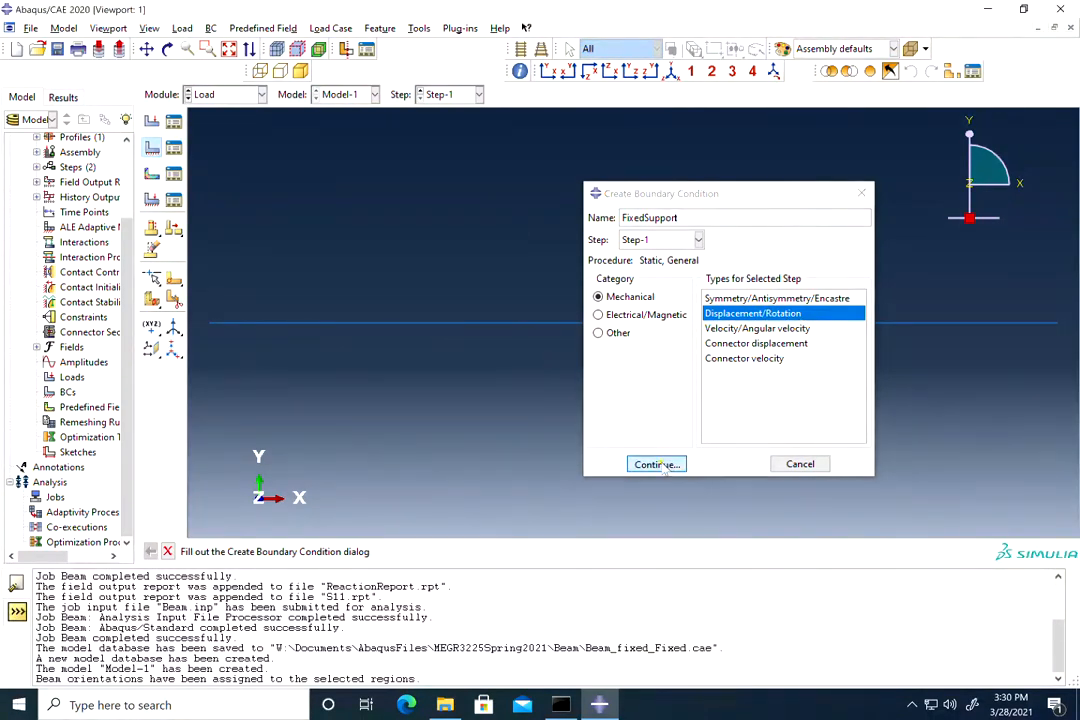
pyautogui.click(209, 324)
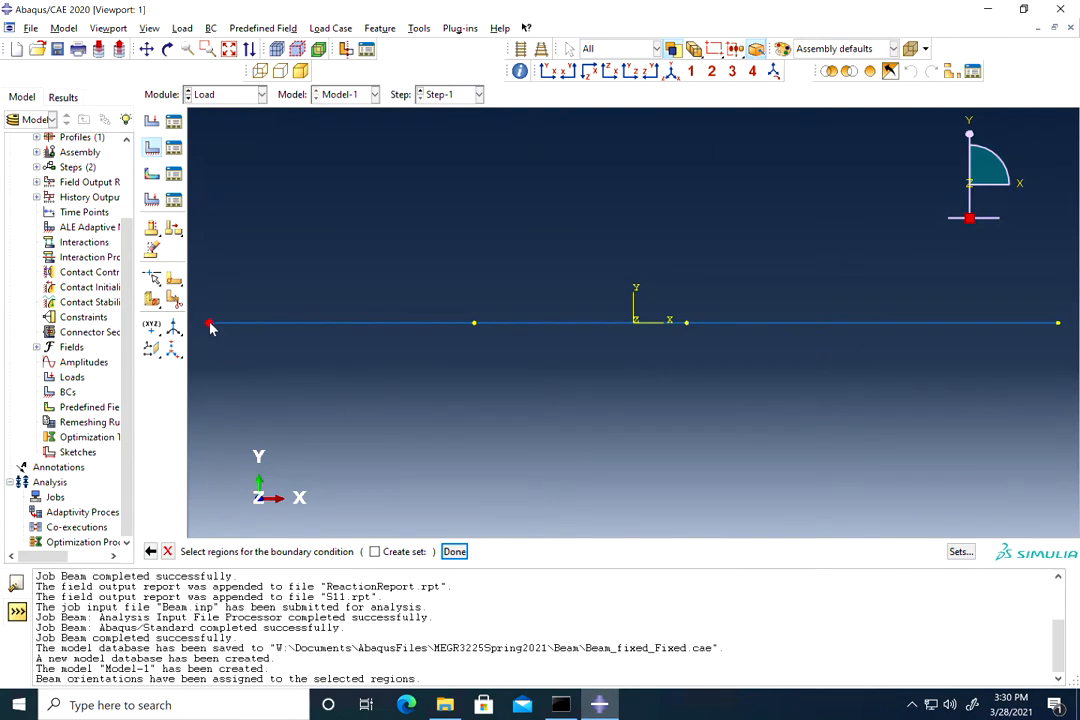
pyautogui.click(455, 552)
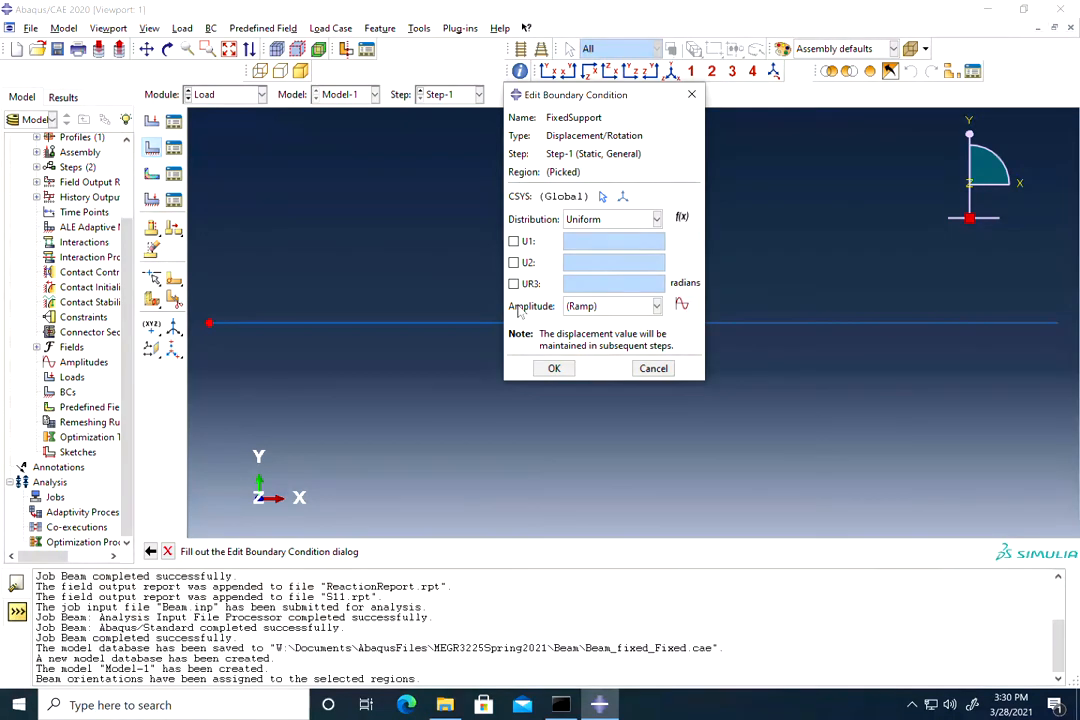
pyautogui.click(514, 262)
pyautogui.click(514, 283)
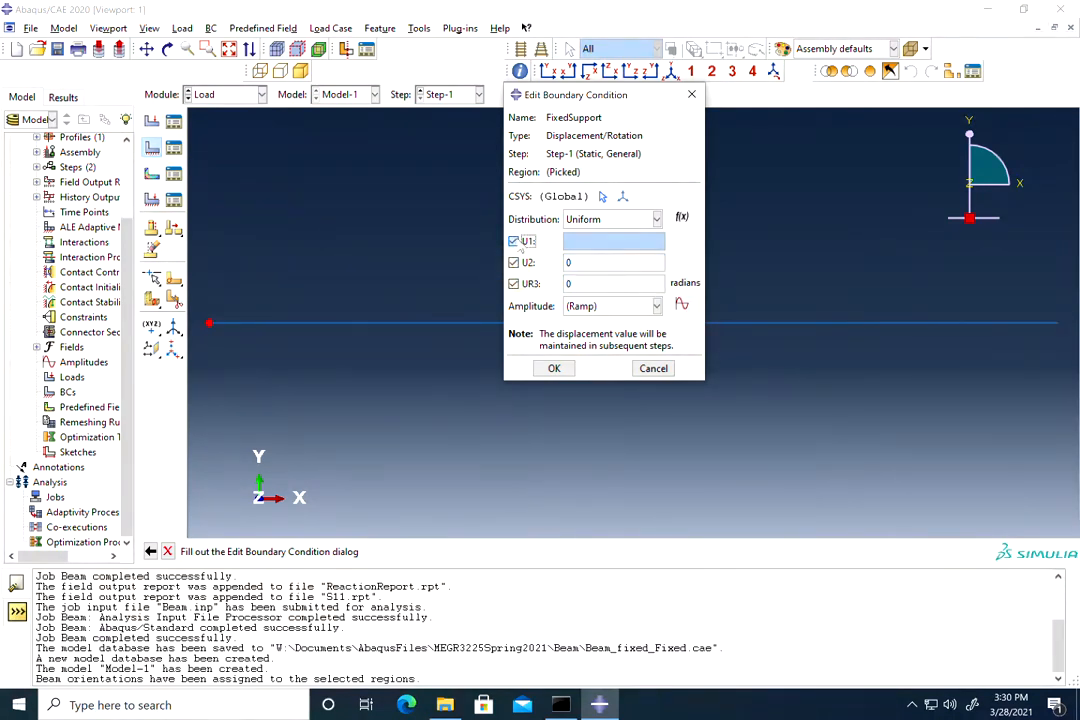
pyautogui.click(514, 241)
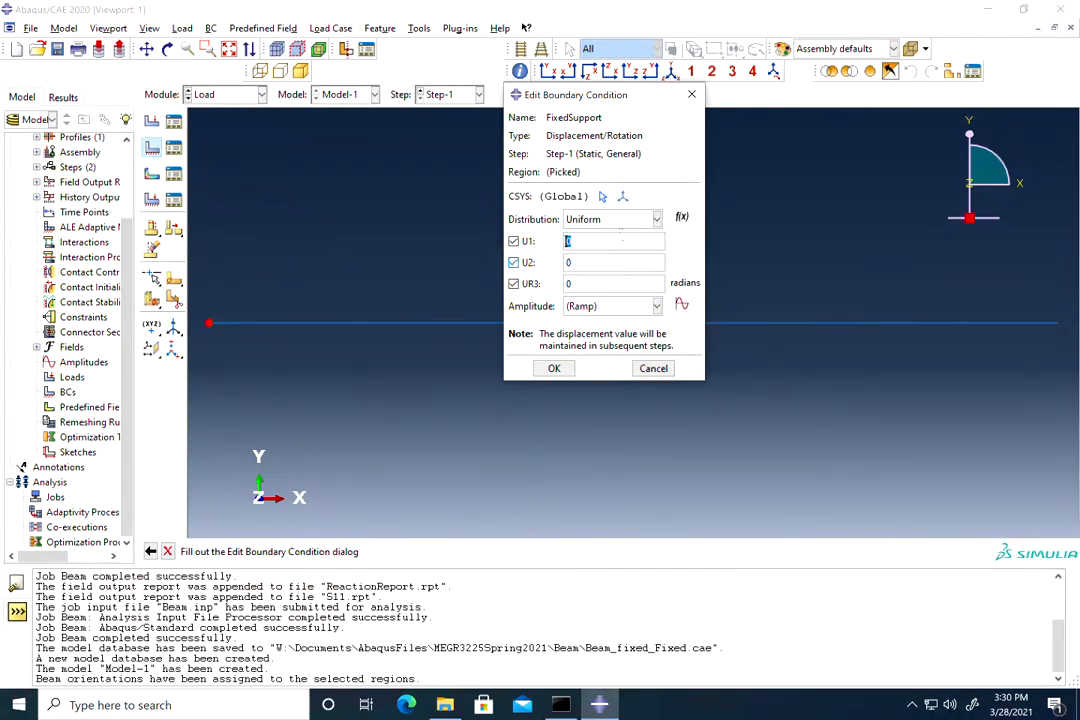
pyautogui.click(554, 369)
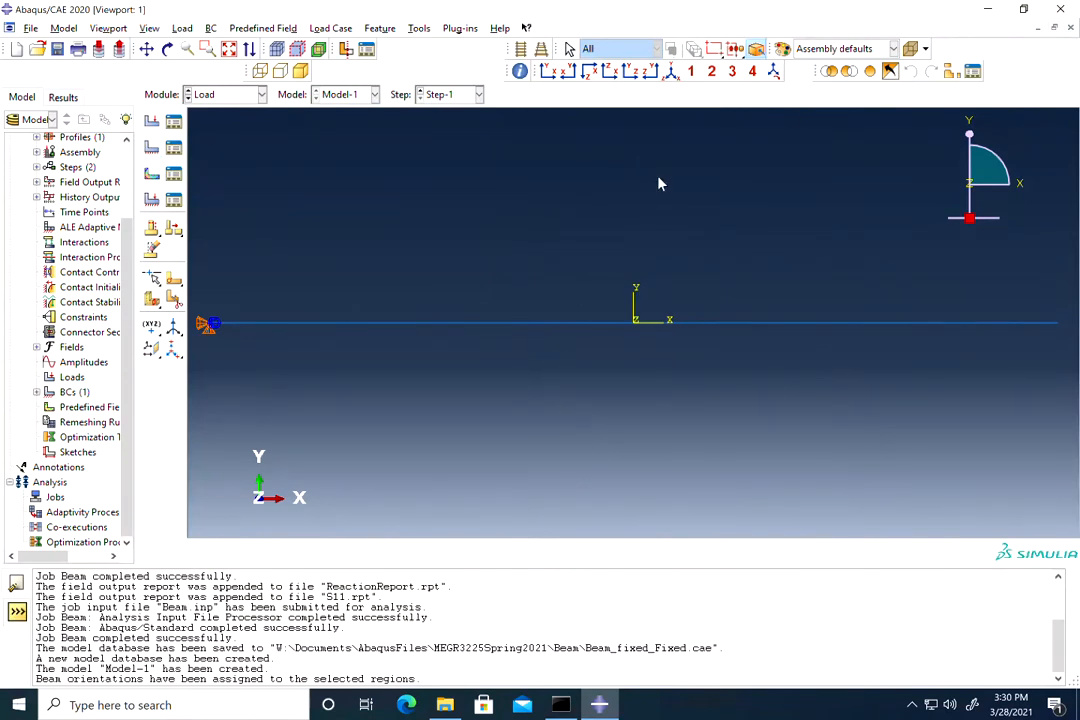
pyautogui.click(1024, 9)
pyautogui.moveTo(758, 62); pyautogui.dragTo(708, 64)
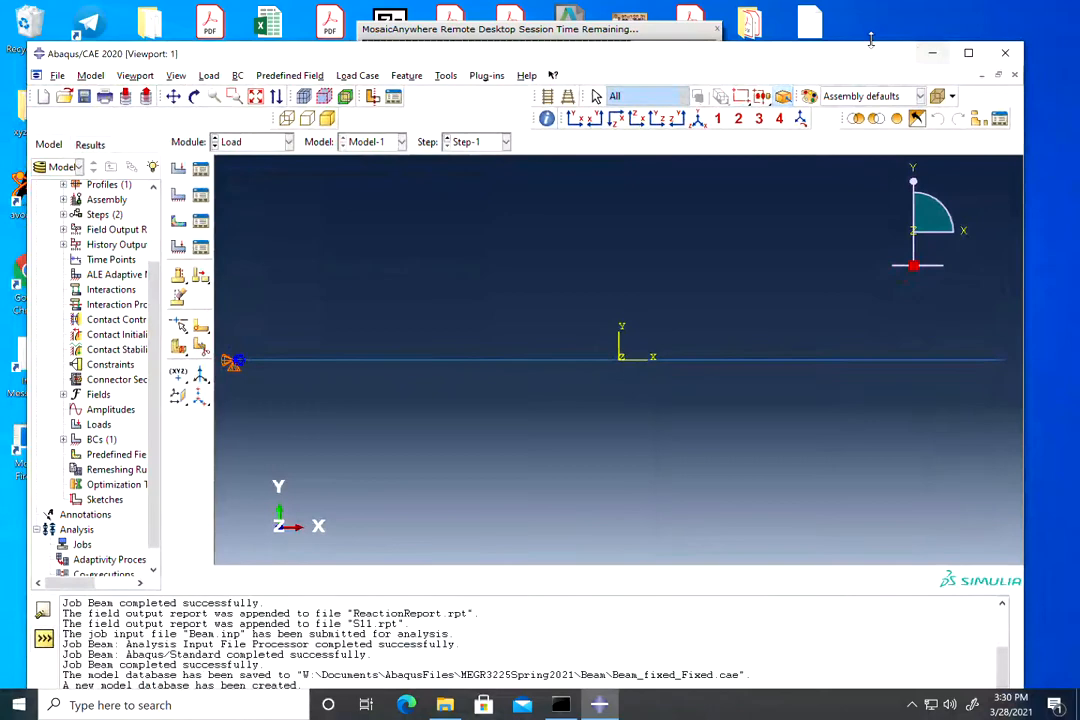
pyautogui.click(613, 9)
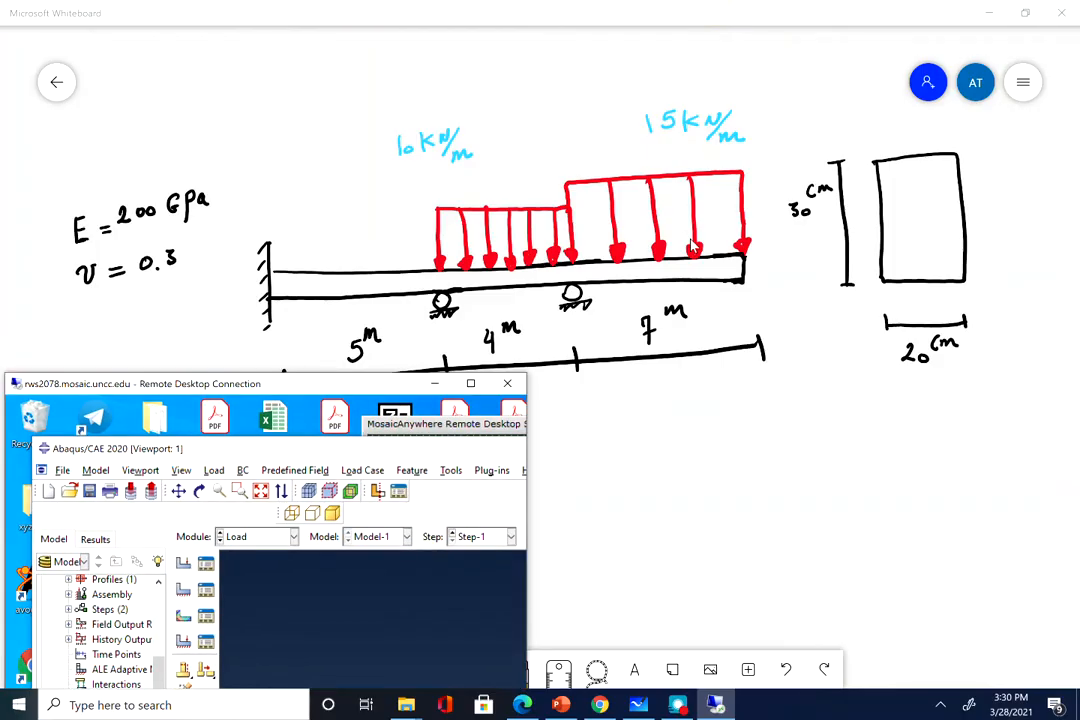
pyautogui.moveTo(412, 387); pyautogui.dragTo(362, 437)
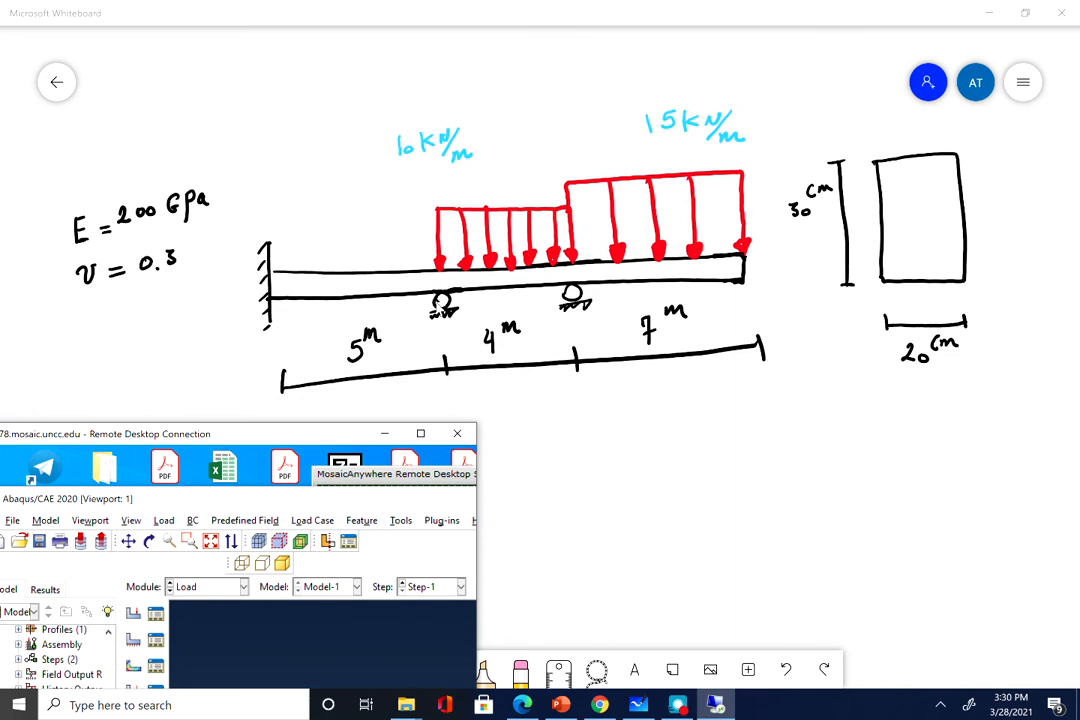
pyautogui.click(421, 436)
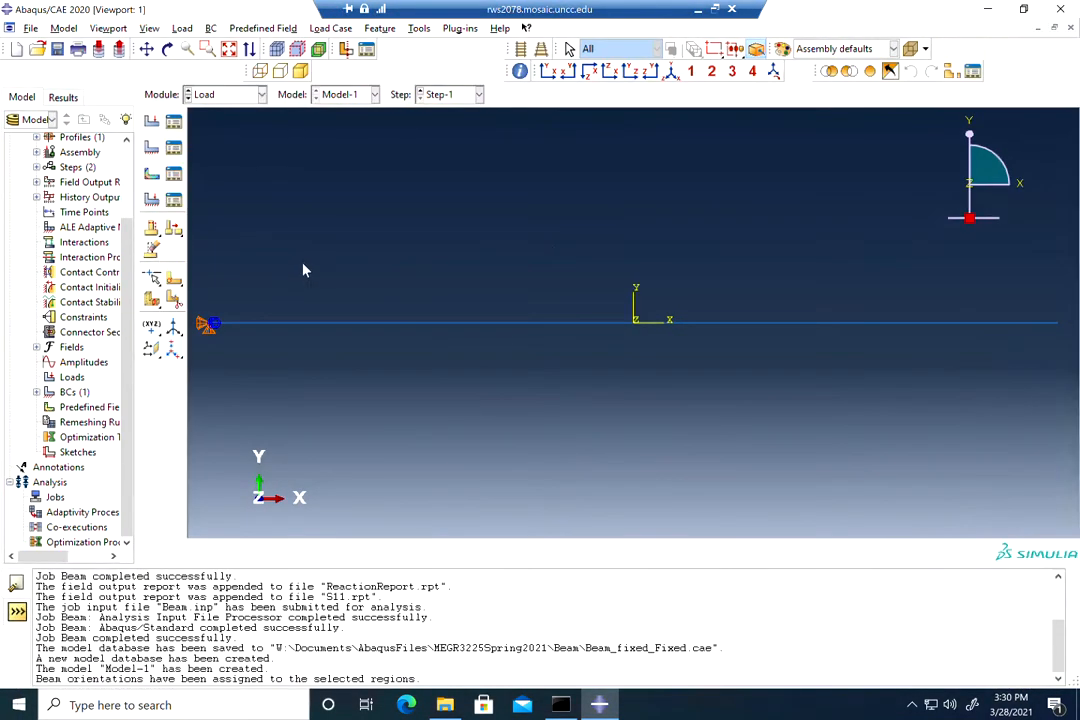
# Step: Create a Displacement/Rotation condition Roller restraining U2 at both interior support points
pyautogui.click(152, 148)
pyautogui.write('Roller')
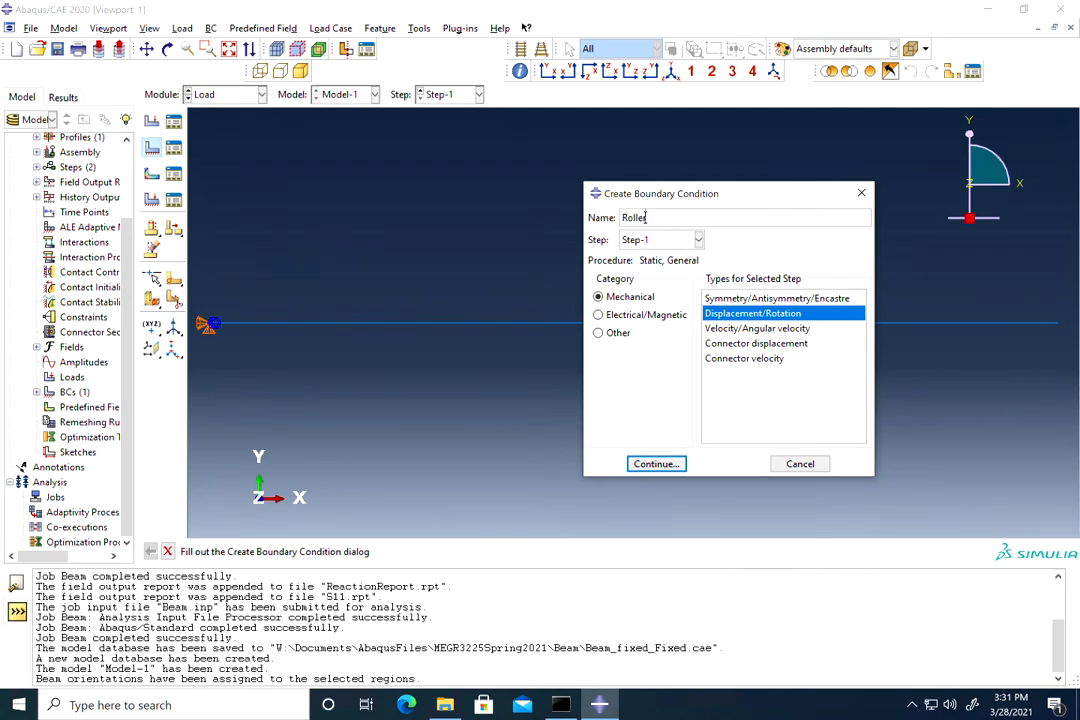
pyautogui.click(656, 464)
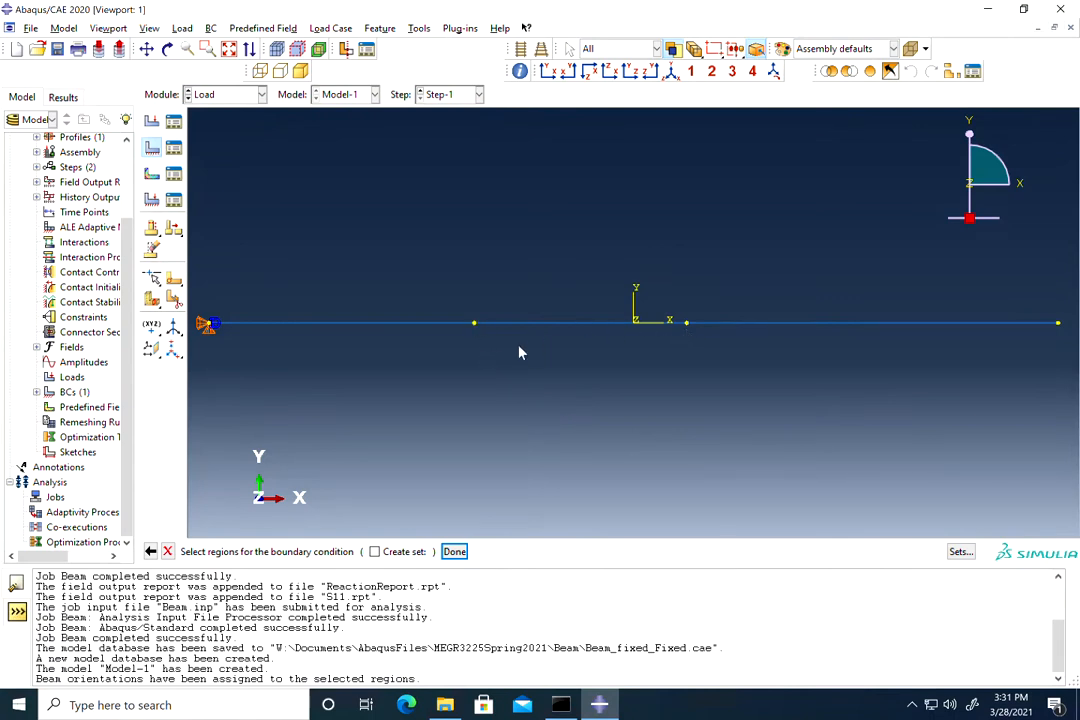
pyautogui.click(474, 324)
pyautogui.click(687, 324)
pyautogui.click(454, 551)
pyautogui.click(513, 262)
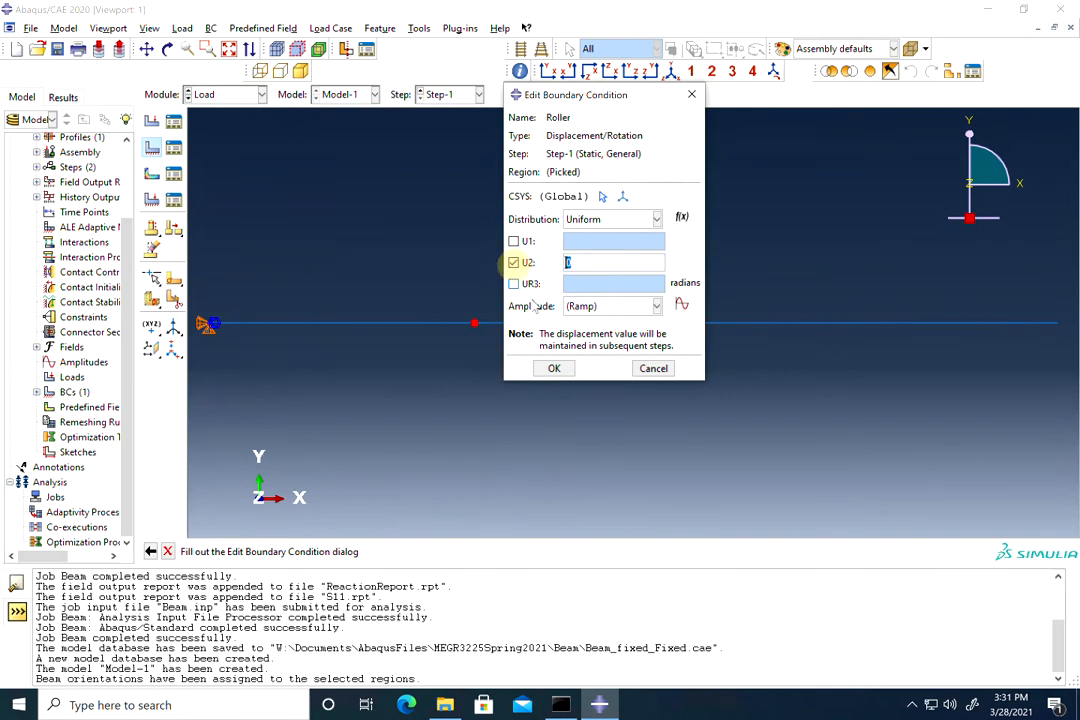
pyautogui.click(555, 369)
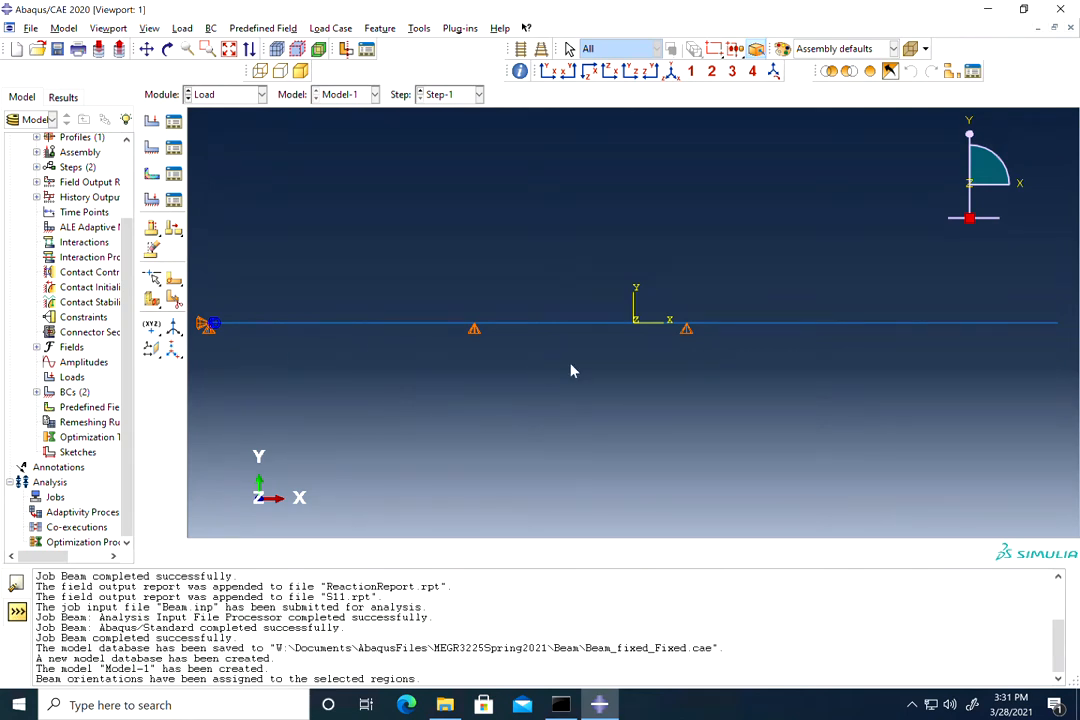
# Step: Apply line load load10 with component 2 of -10 on the span between supports
pyautogui.click(152, 122)
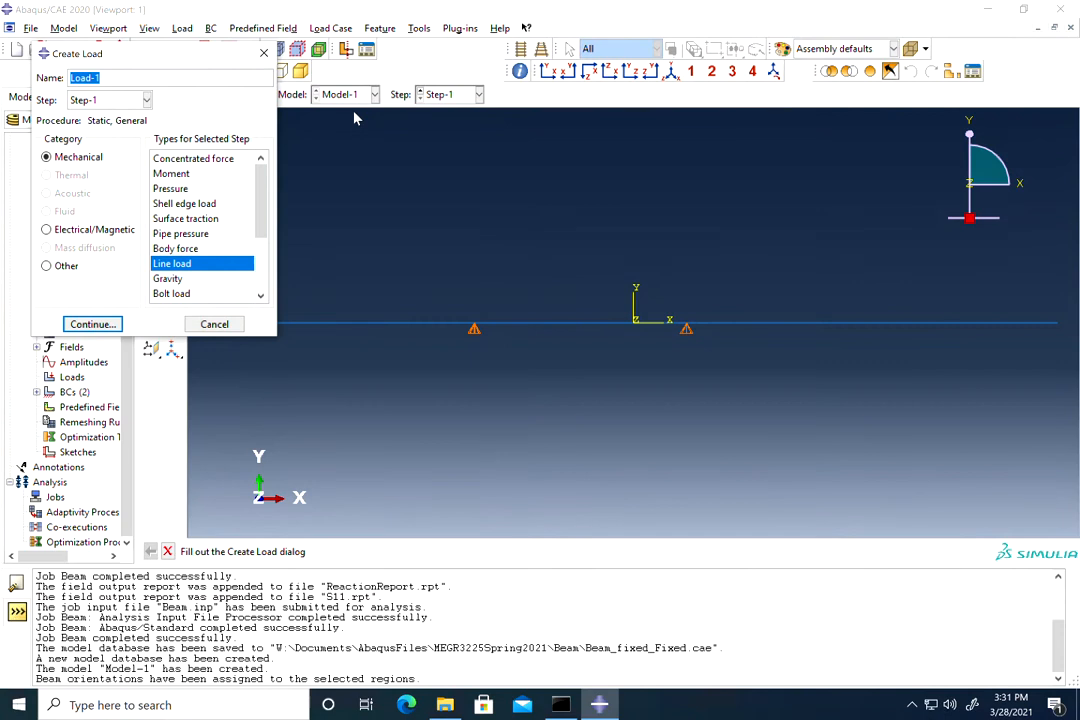
pyautogui.write('load10')
pyautogui.click(92, 324)
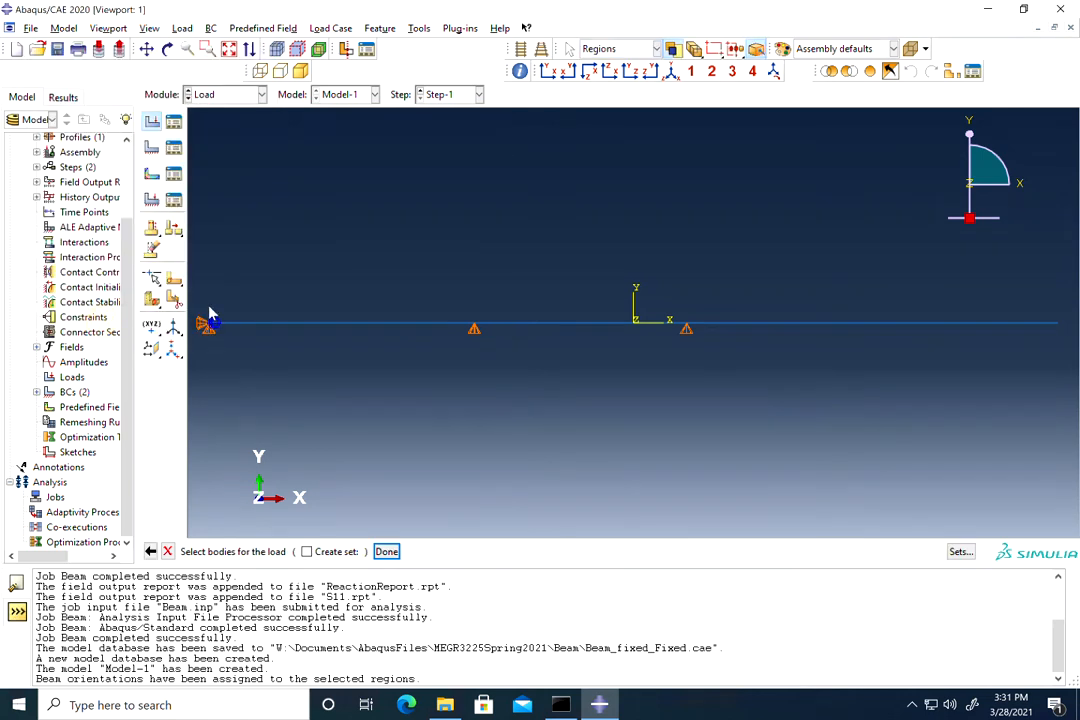
pyautogui.click(536, 375)
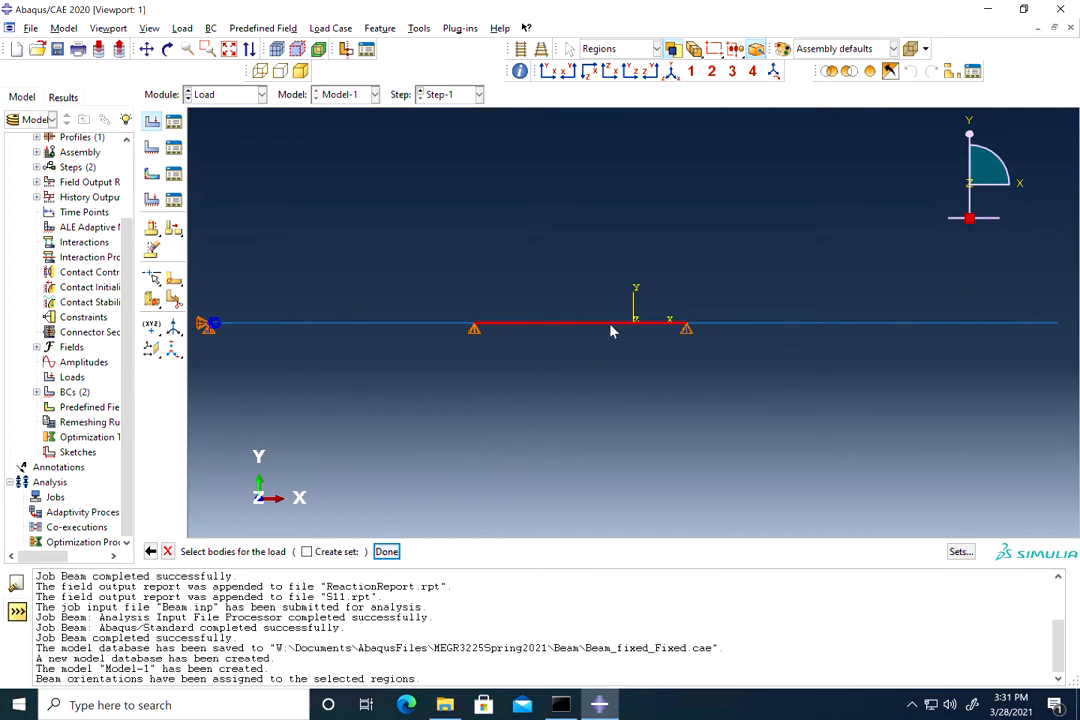
pyautogui.click(386, 551)
pyautogui.click(105, 324)
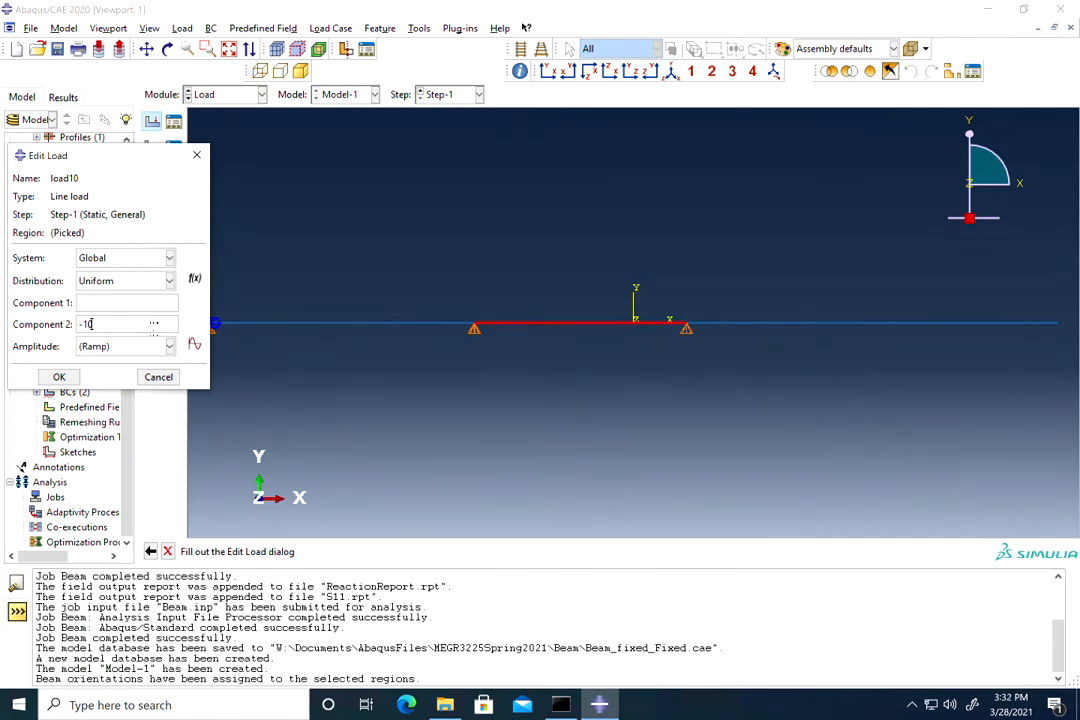
pyautogui.write('-10')
pyautogui.click(59, 377)
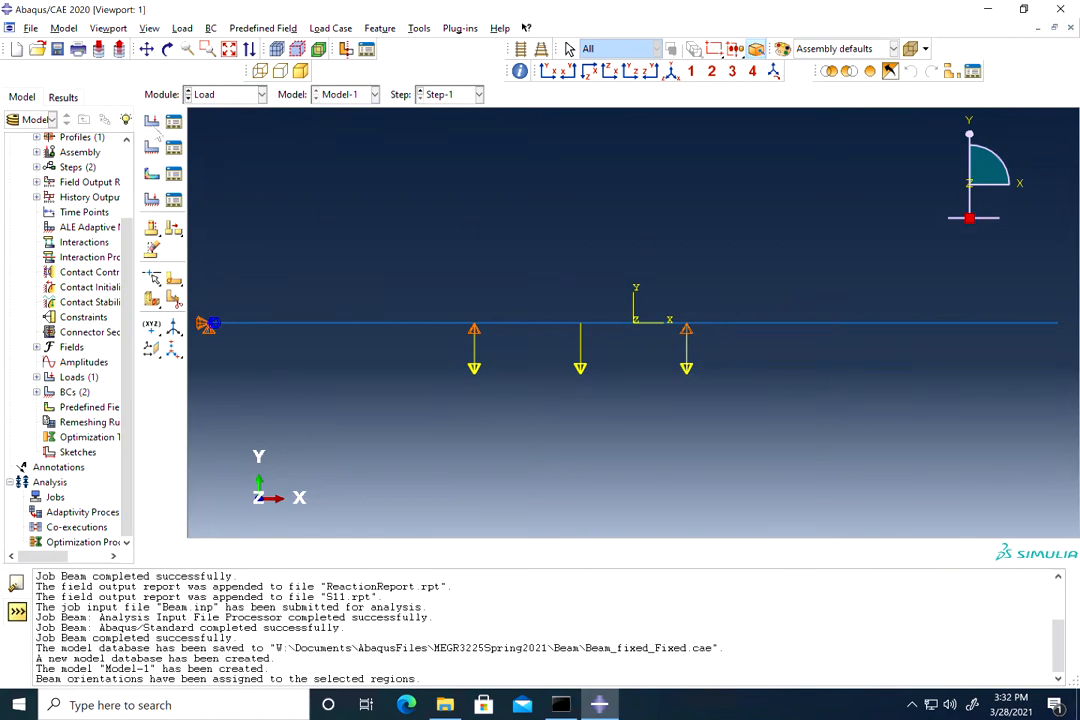
# Step: Apply line load Load15 with component 2 of -15 on the right overhang
pyautogui.click(151, 120)
pyautogui.write('Load15')
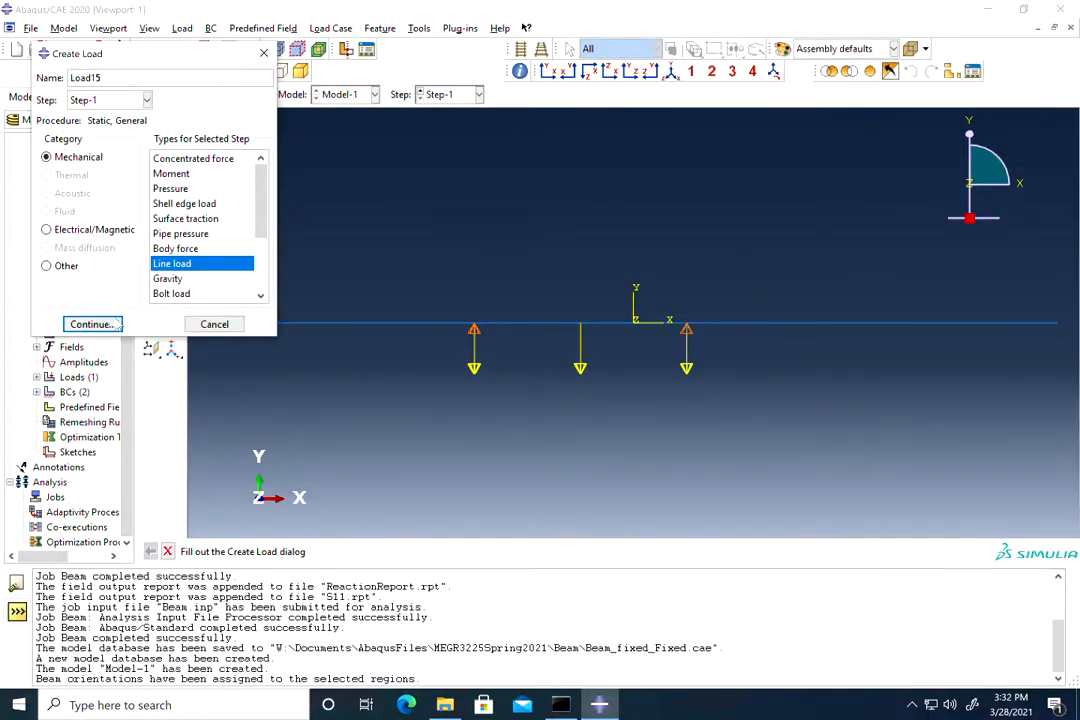
pyautogui.click(92, 324)
pyautogui.moveTo(907, 263); pyautogui.dragTo(715, 421)
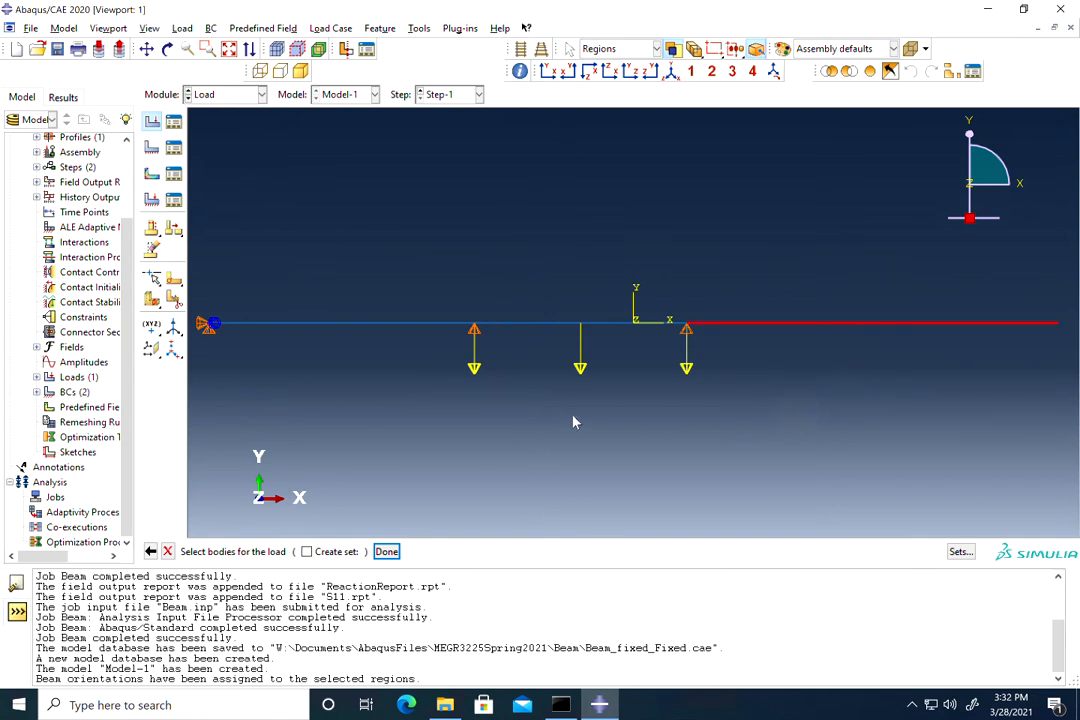
pyautogui.click(386, 551)
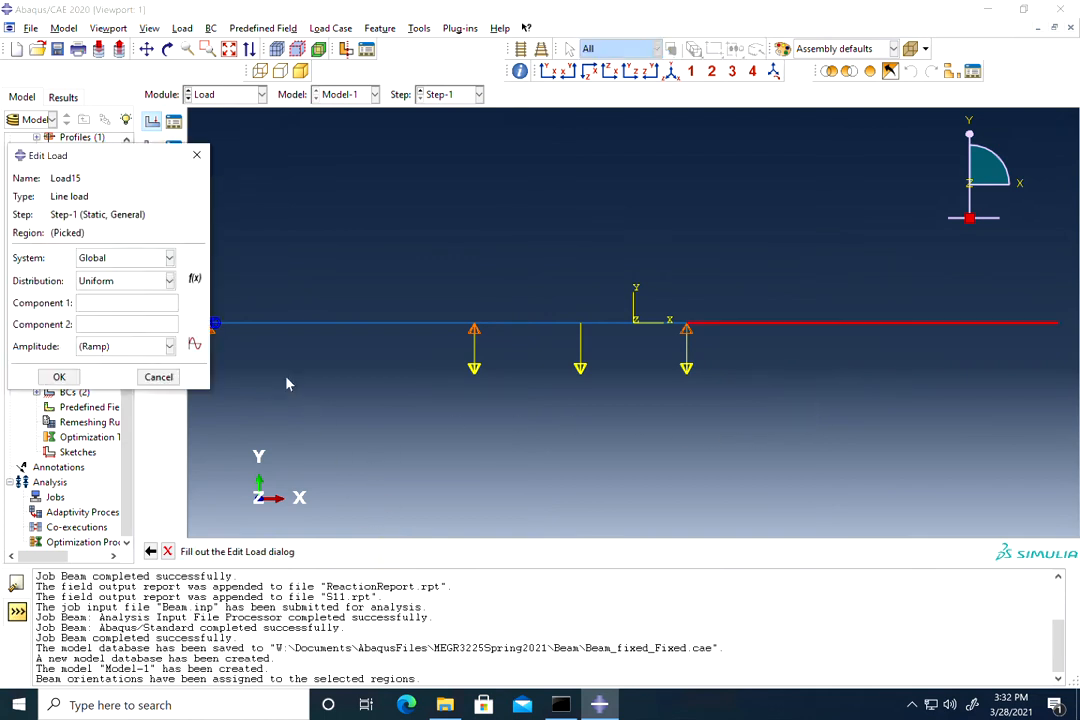
pyautogui.click(97, 323)
pyautogui.write('-15')
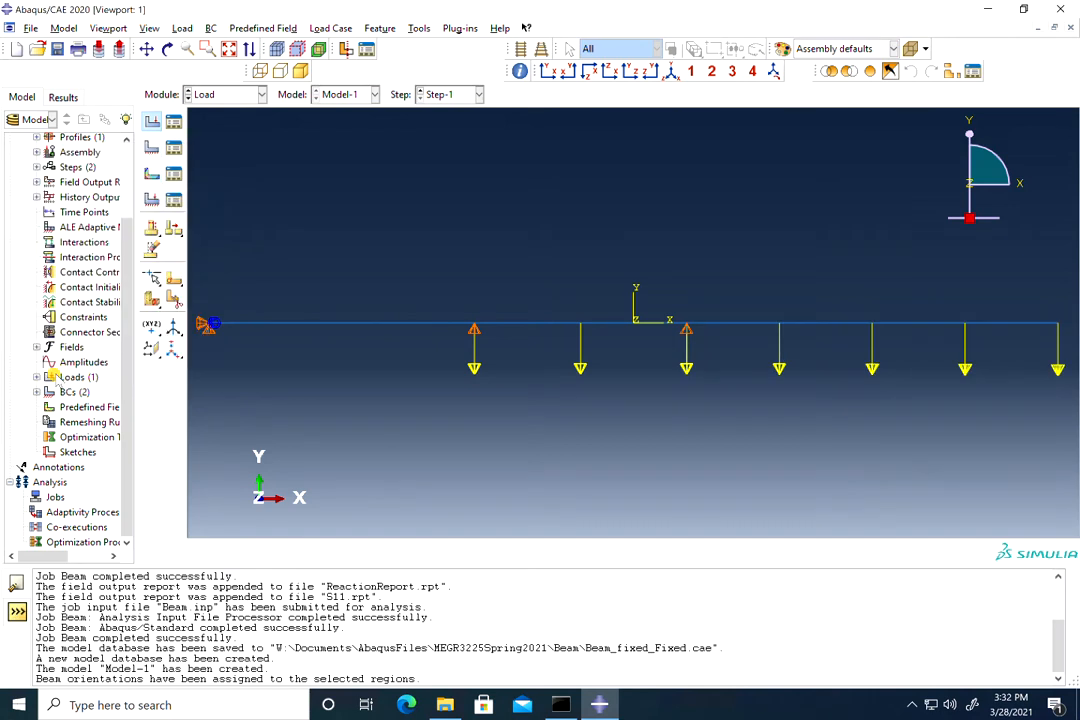
pyautogui.click(59, 376)
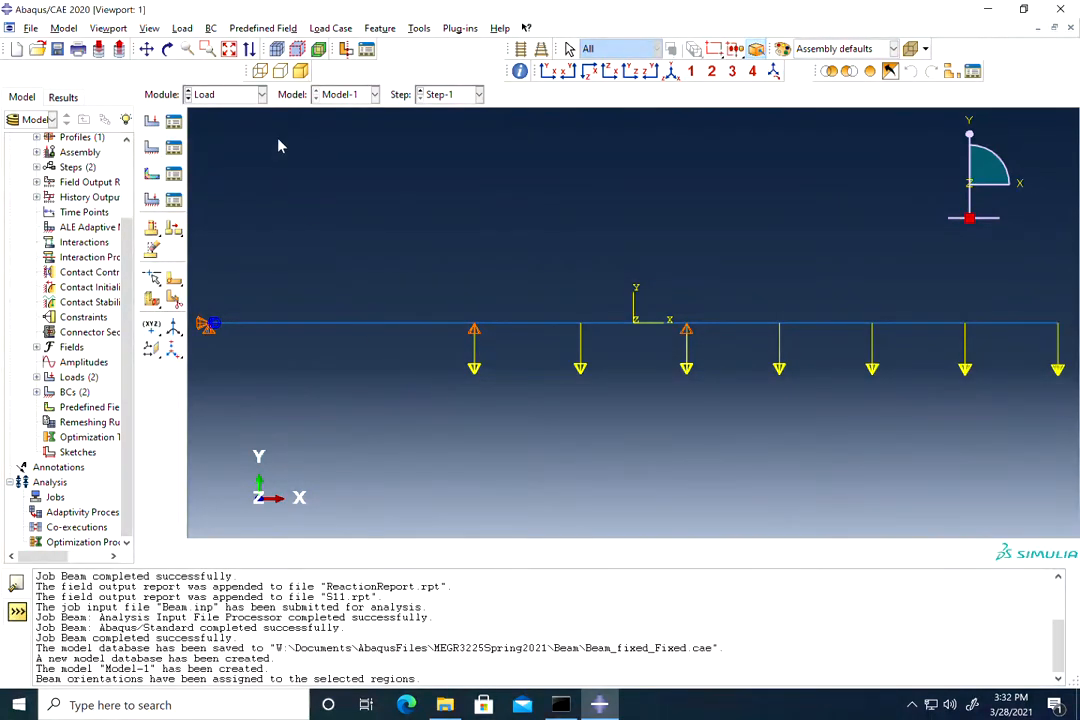
# Step: Switch to the Mesh module and dismiss the dependent-instance error raised by Seed Edges
pyautogui.click(236, 96)
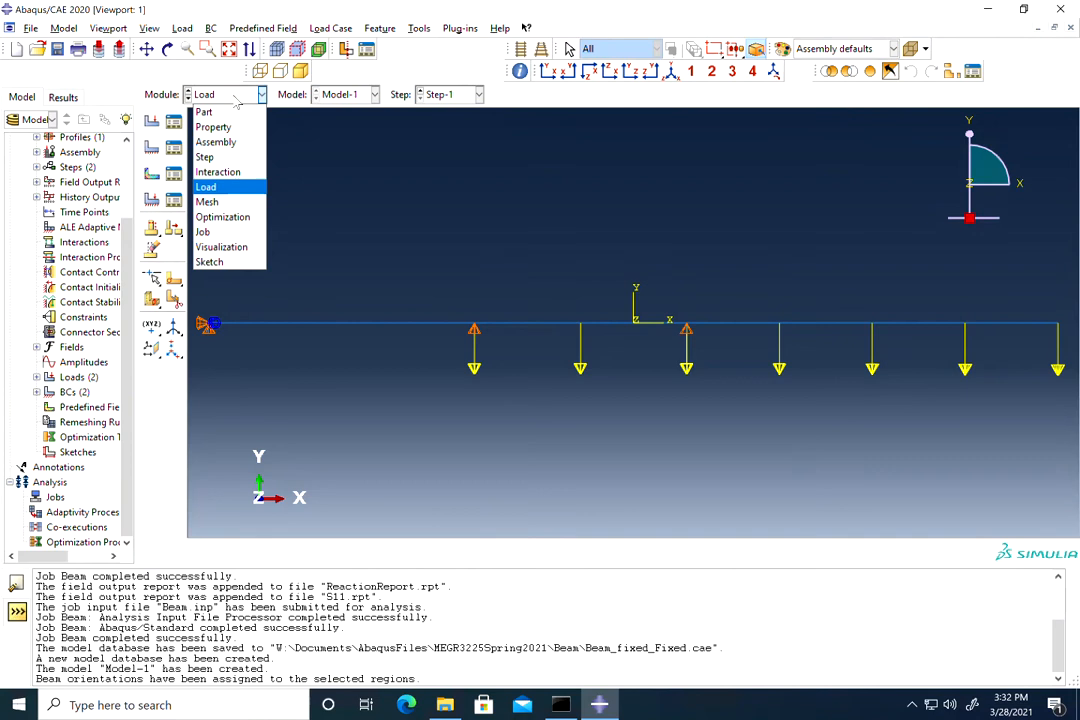
pyautogui.click(212, 203)
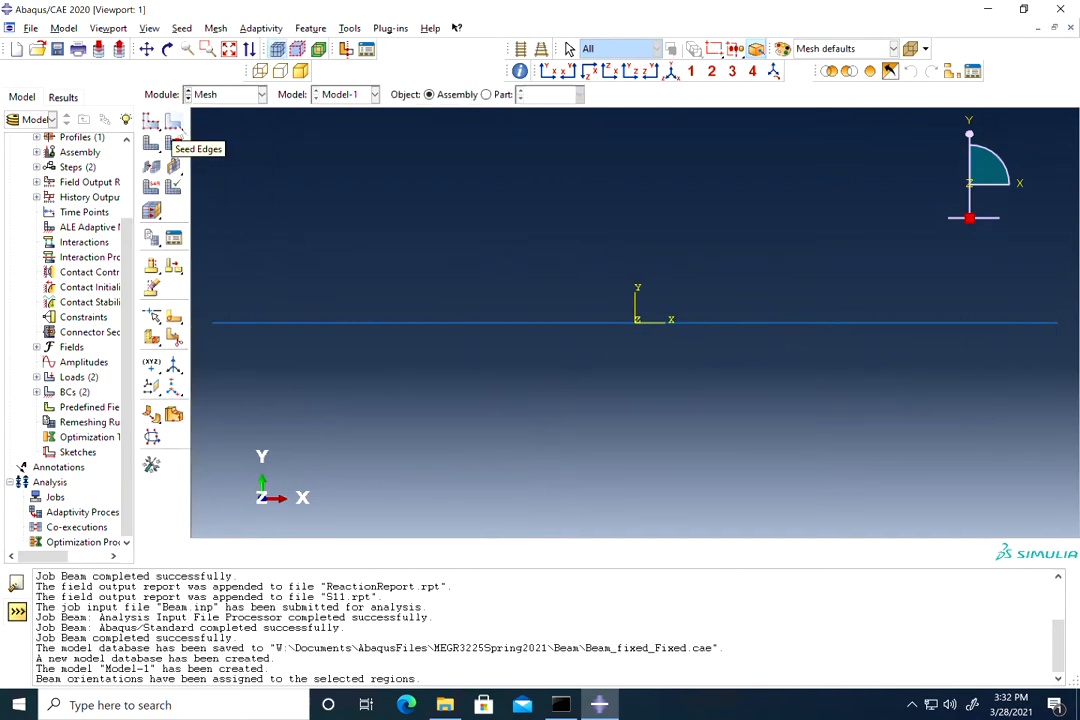
pyautogui.click(173, 120)
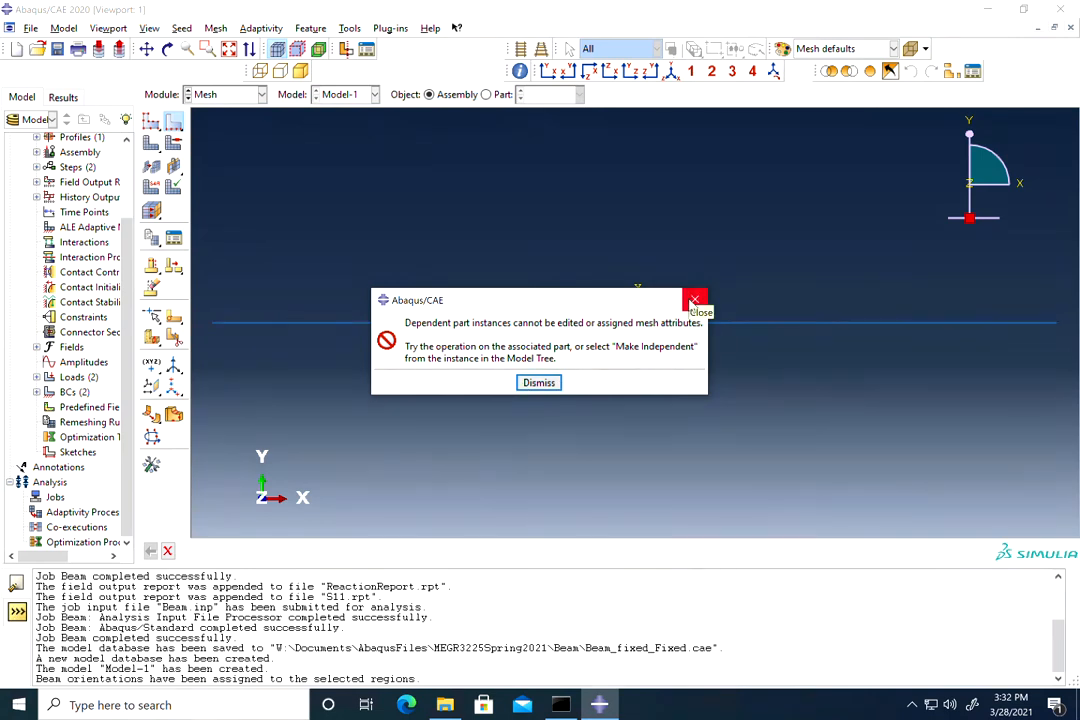
pyautogui.click(536, 384)
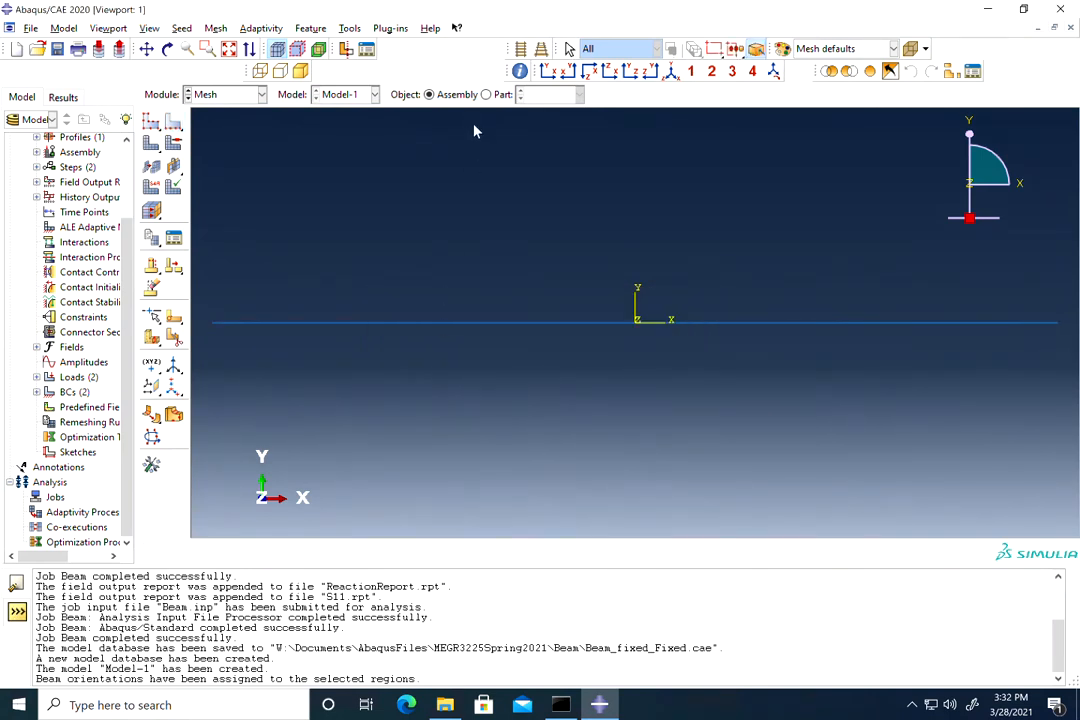
# Step: Seed the Beam part's whole edge with a local element size of 0.5
pyautogui.click(486, 94)
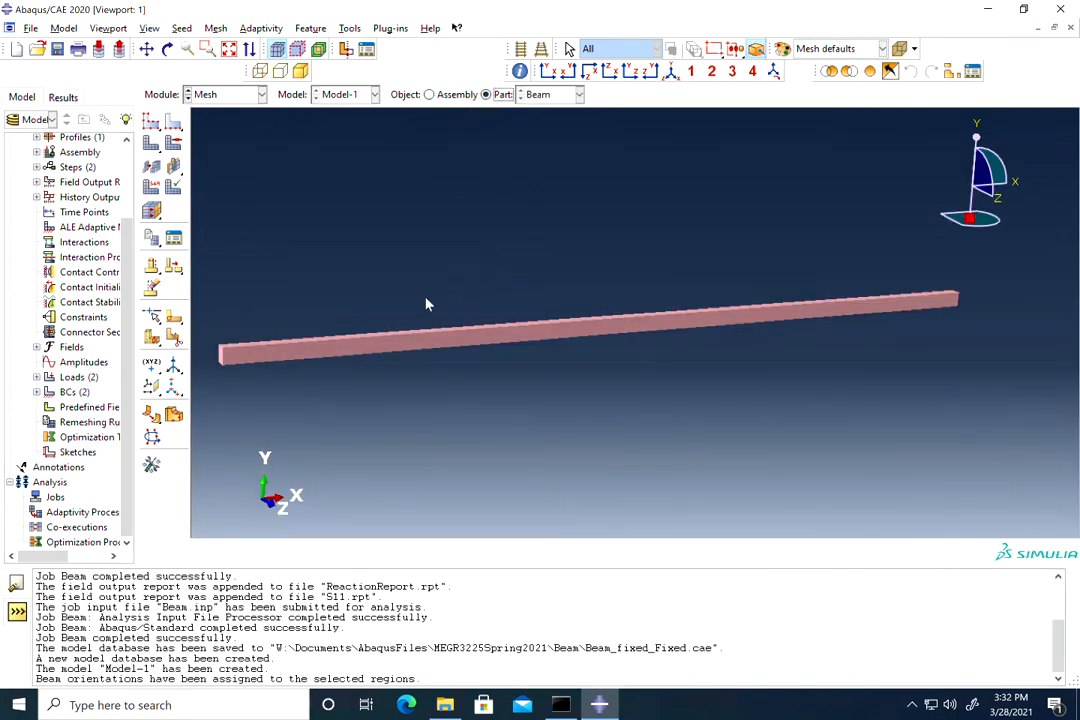
pyautogui.click(173, 121)
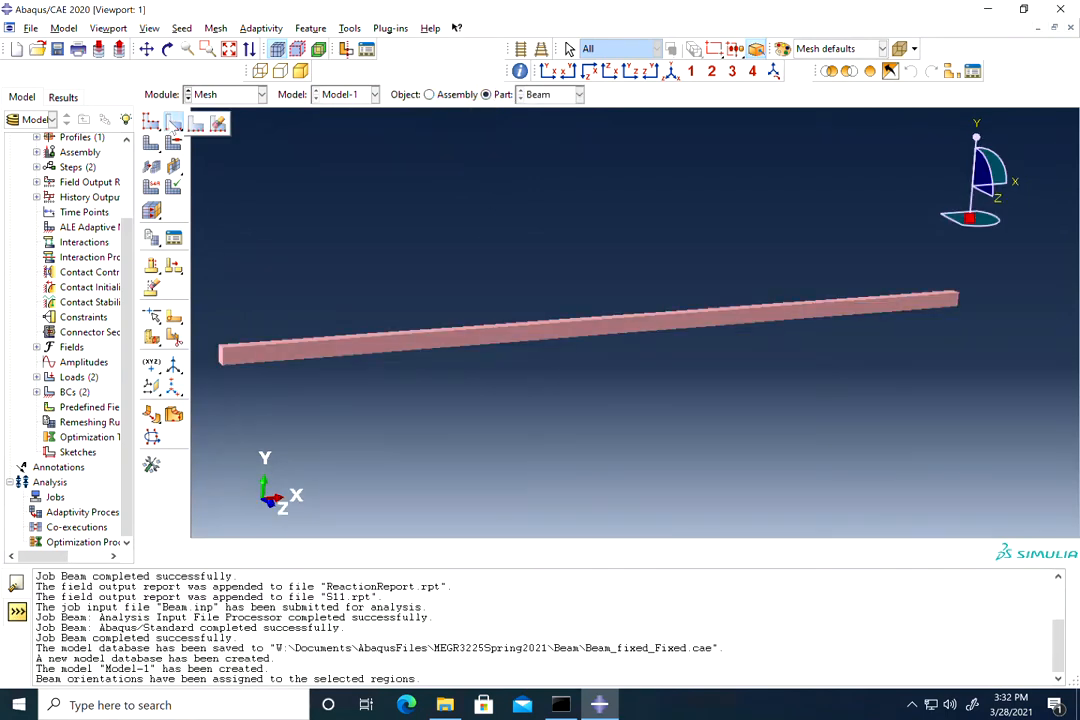
pyautogui.click(173, 121)
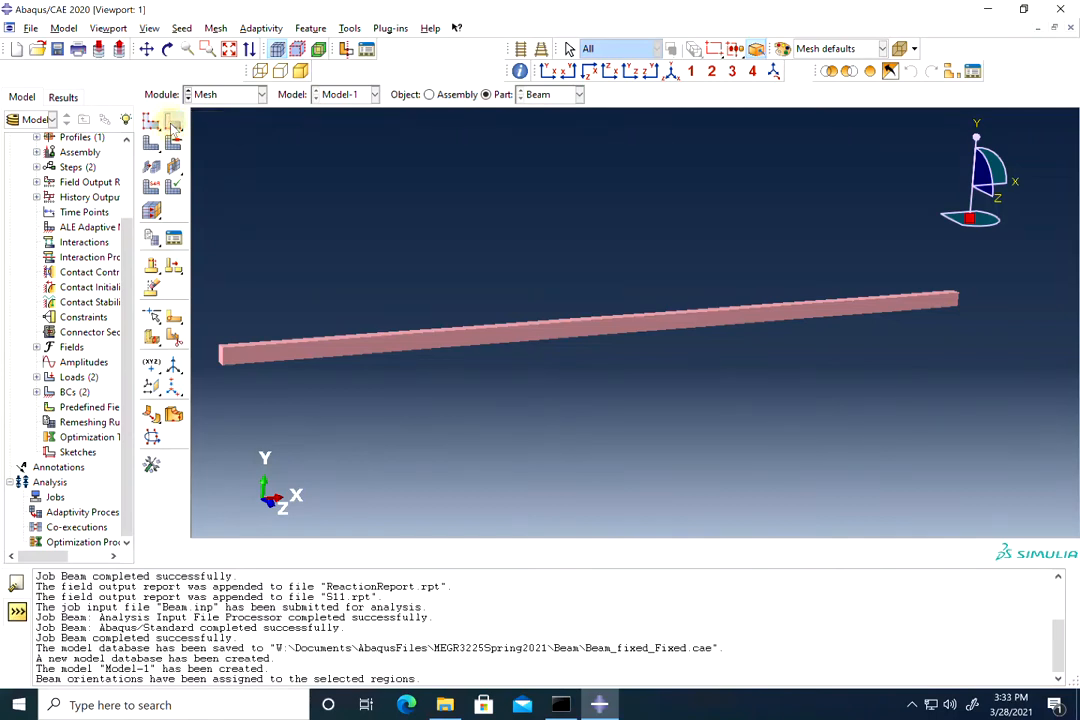
pyautogui.moveTo(701, 279); pyautogui.dragTo(327, 357)
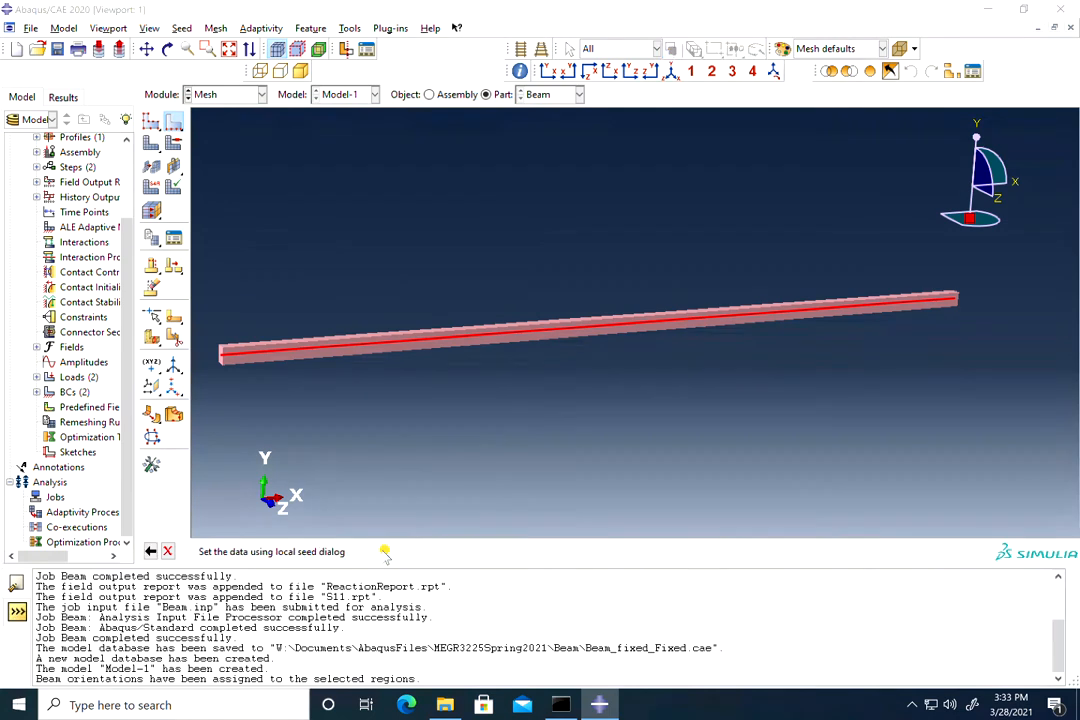
pyautogui.click(383, 552)
pyautogui.click(72, 151)
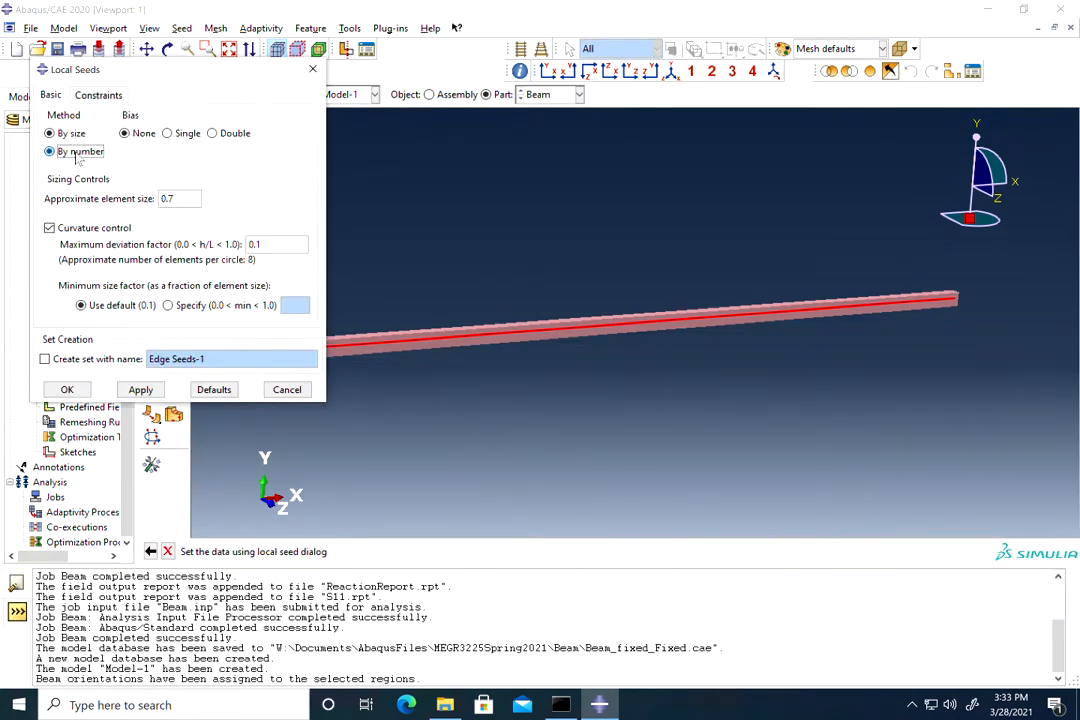
pyautogui.click(52, 133)
pyautogui.doubleClick(166, 199)
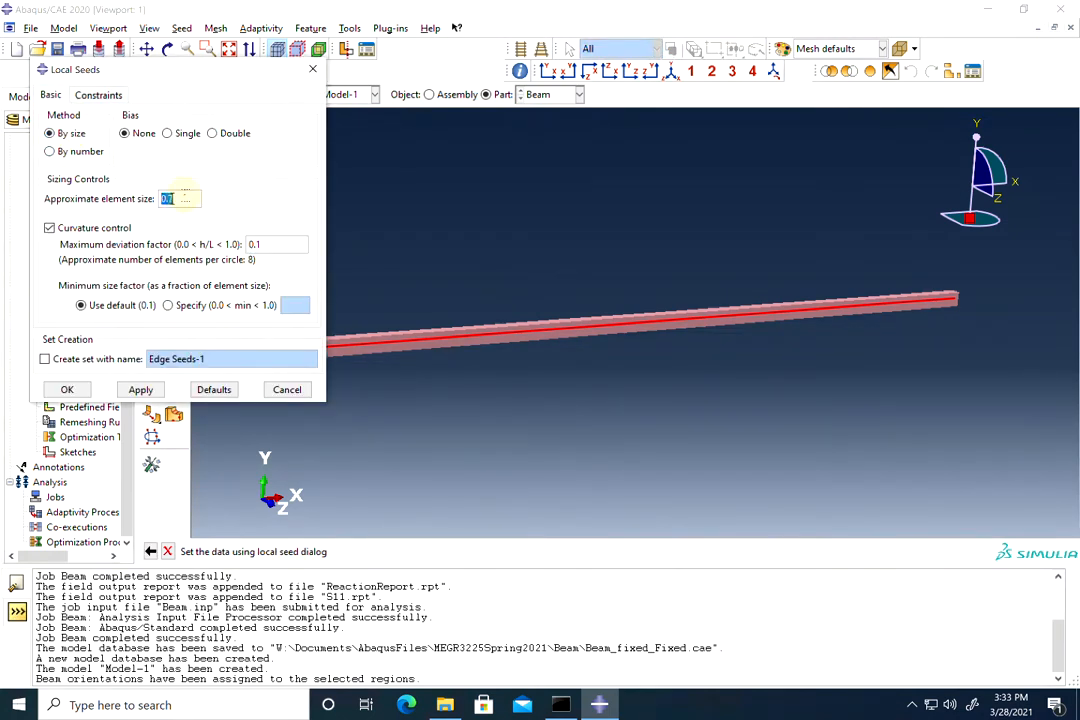
pyautogui.write('0')
pyautogui.click(67, 389)
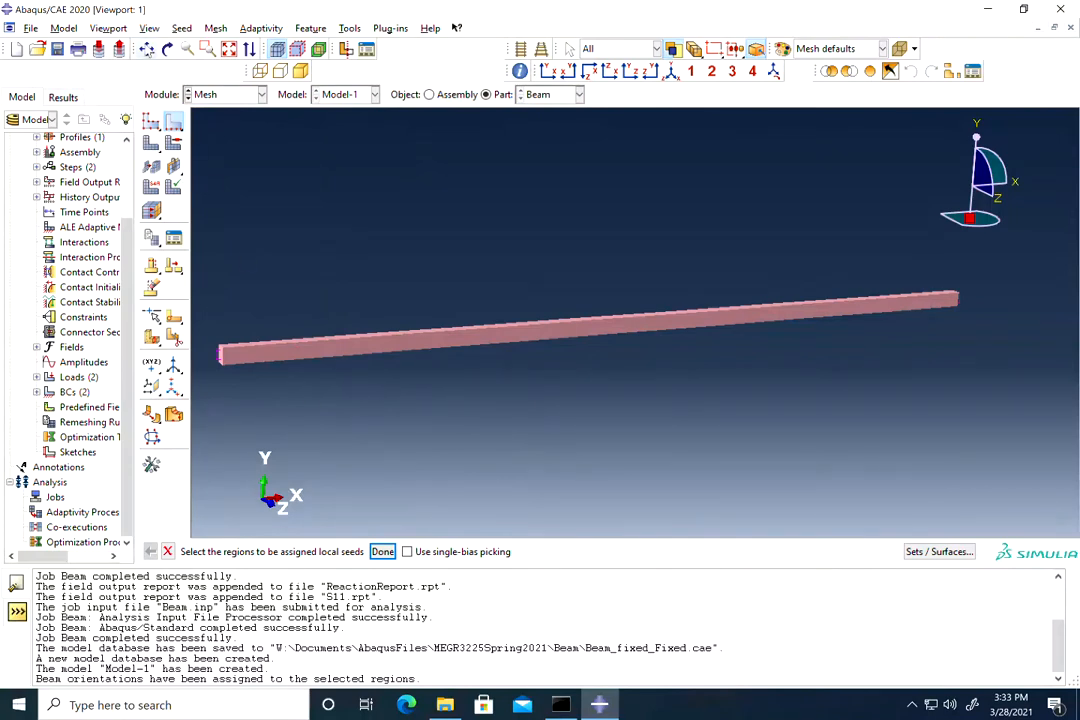
# Step: Turn off Render beam profiles in Part Display Options
pyautogui.click(149, 28)
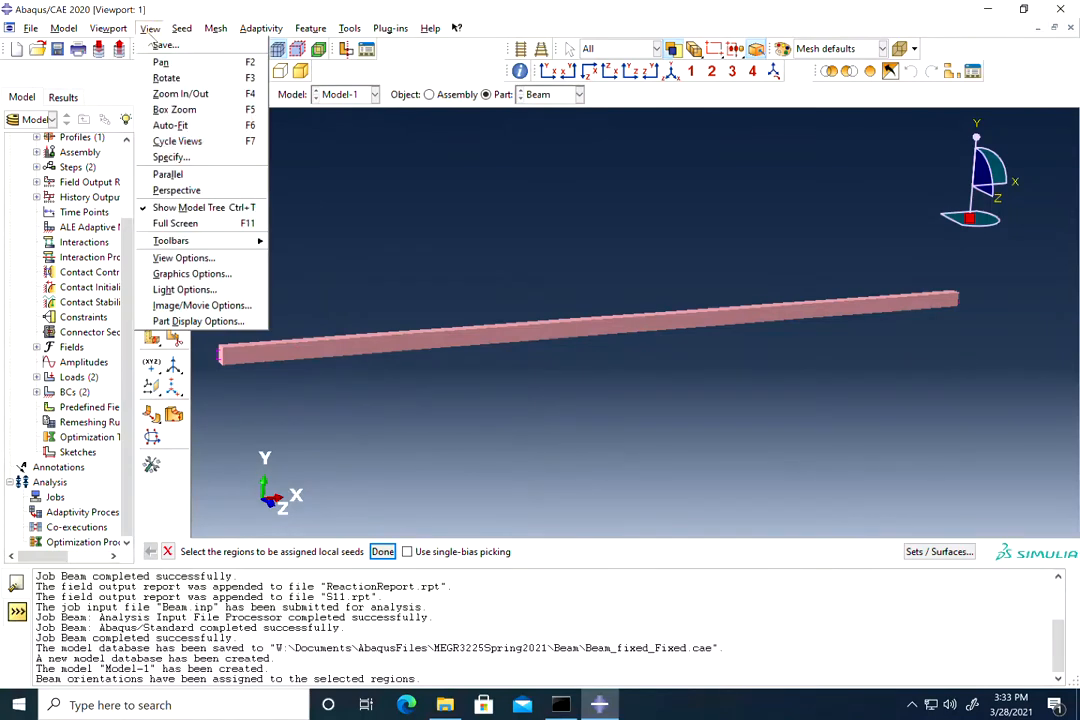
pyautogui.click(198, 321)
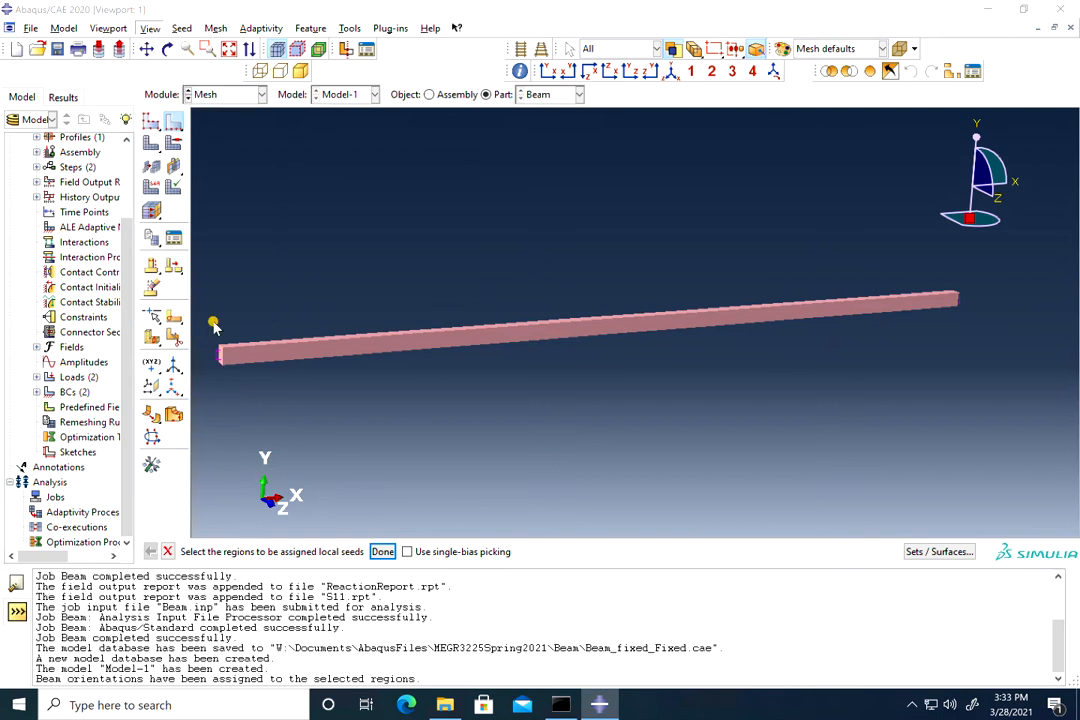
pyautogui.click(68, 498)
pyautogui.click(68, 498)
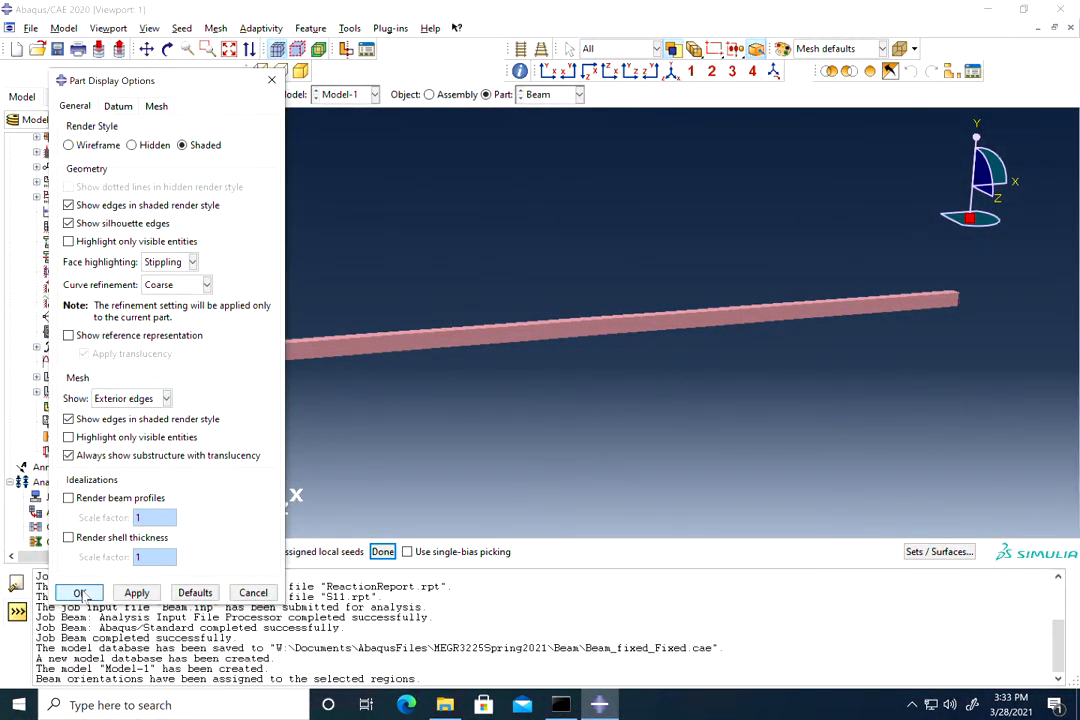
pyautogui.click(79, 593)
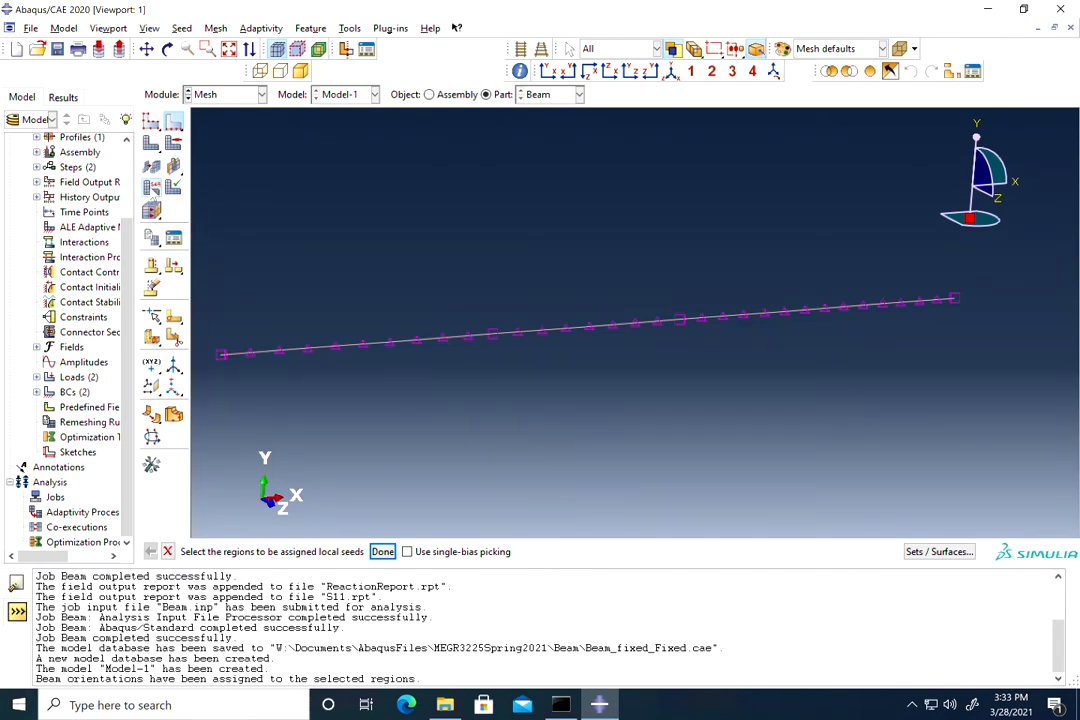
pyautogui.click(152, 166)
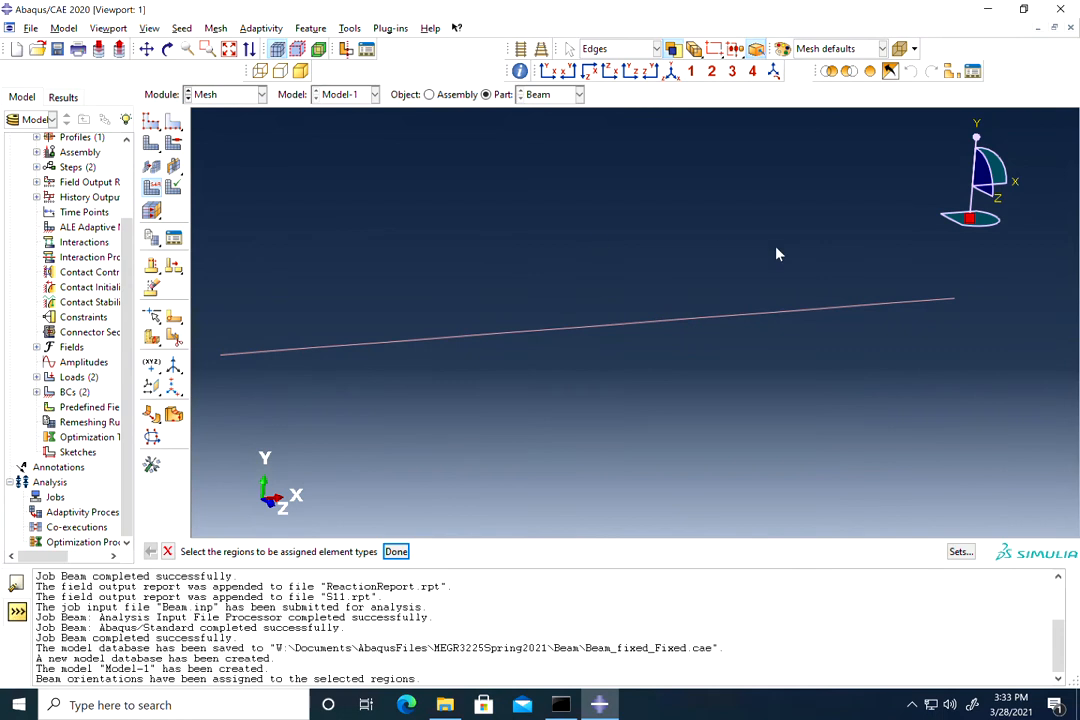
# Step: Assign linear B21 2-node planar beam elements to the whole beam
pyautogui.moveTo(904, 253); pyautogui.dragTo(320, 429)
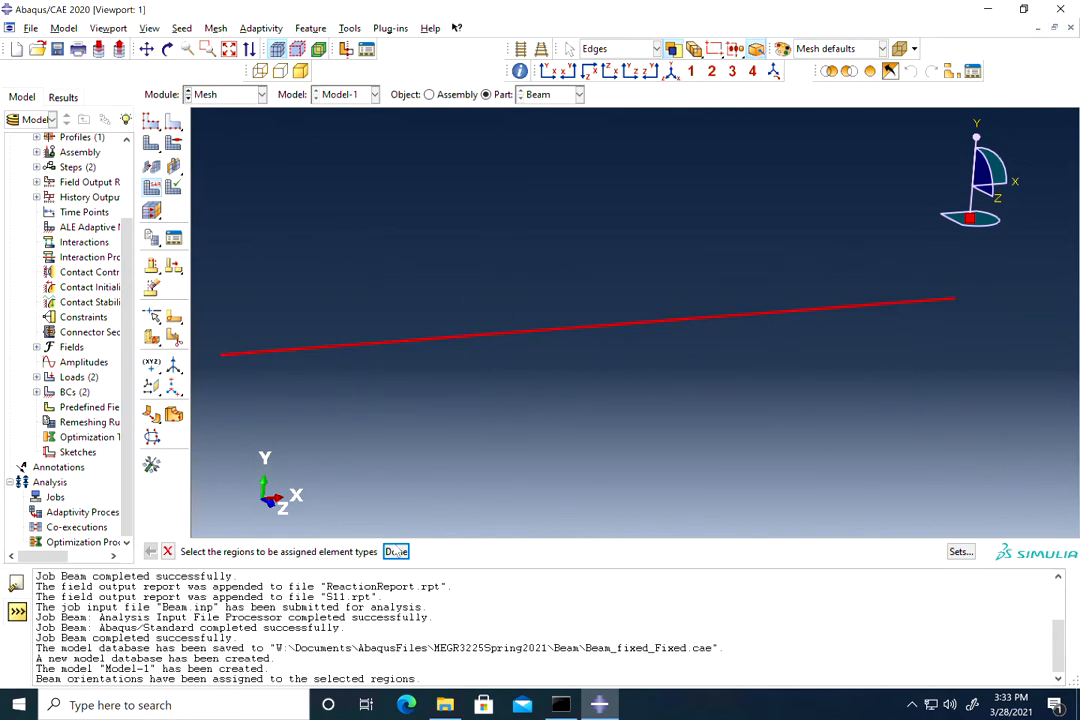
pyautogui.click(396, 552)
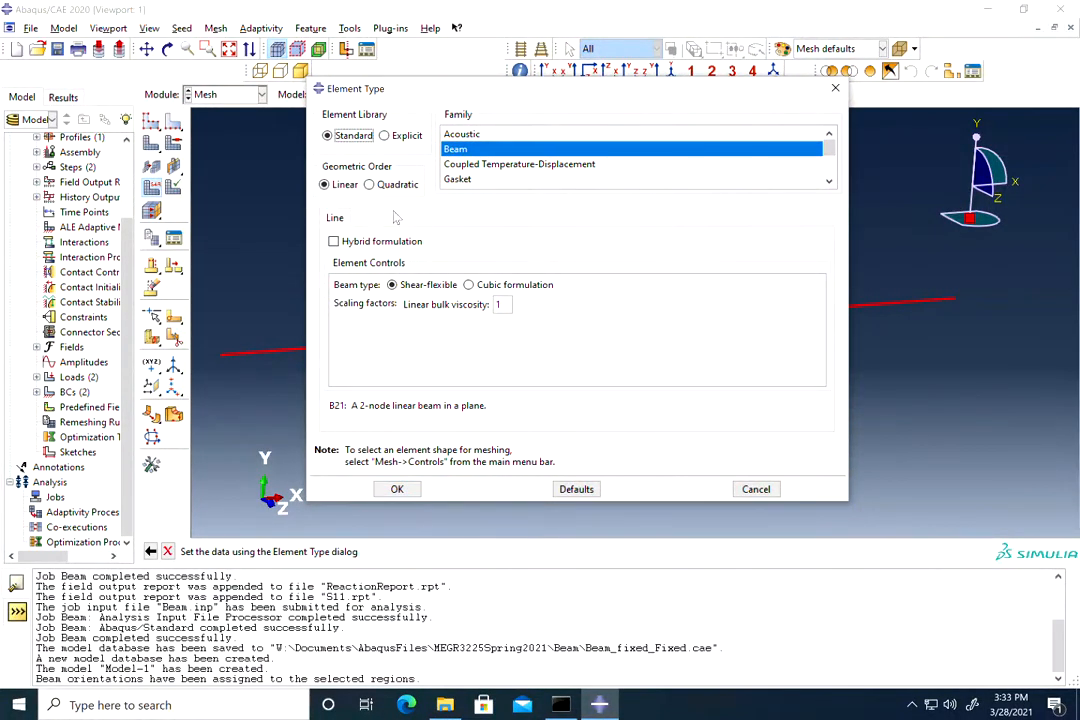
pyautogui.click(369, 184)
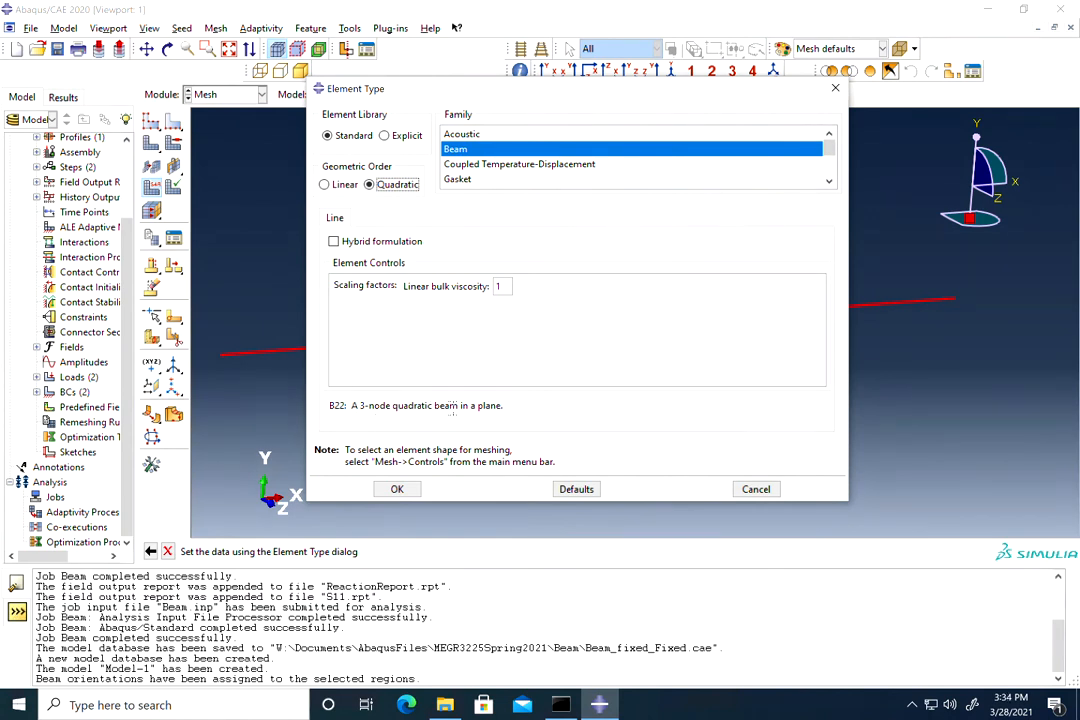
pyautogui.click(340, 184)
pyautogui.moveTo(351, 405); pyautogui.dragTo(484, 443)
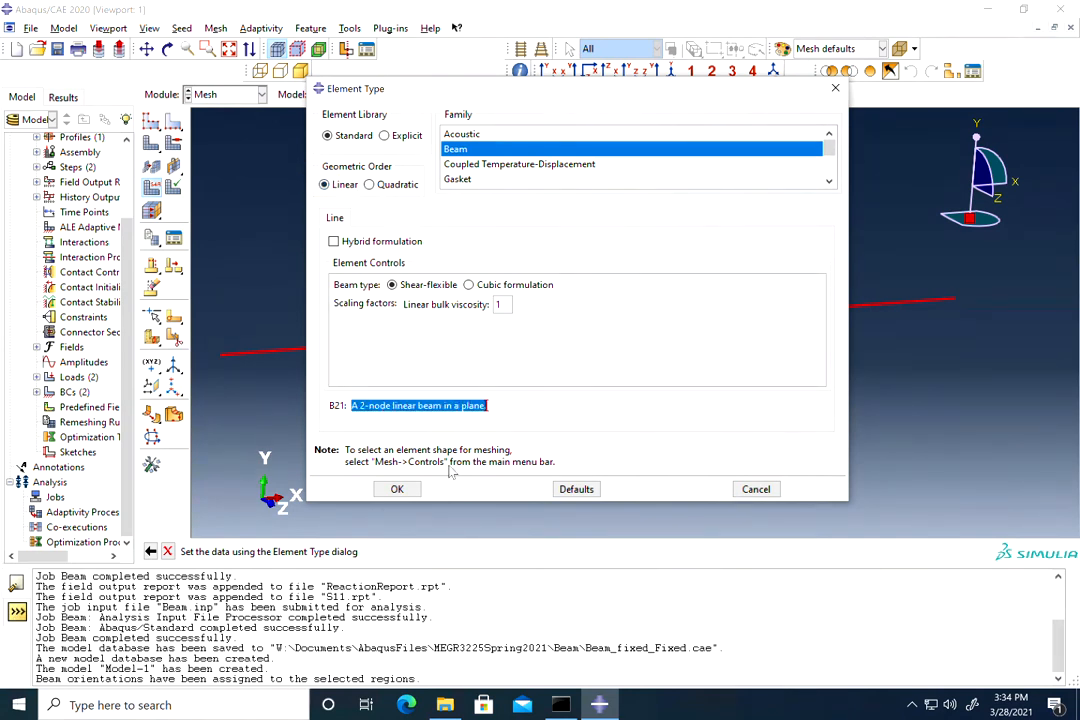
pyautogui.click(397, 489)
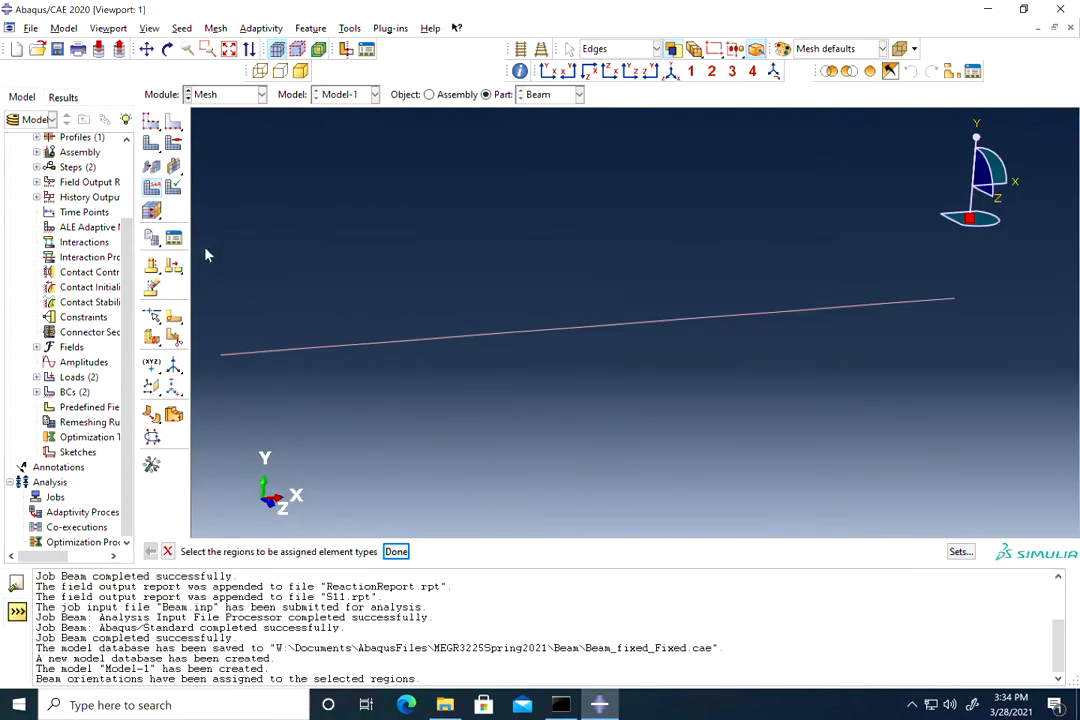
# Step: Mesh the Beam part, confirming the mesh prompt
pyautogui.click(172, 164)
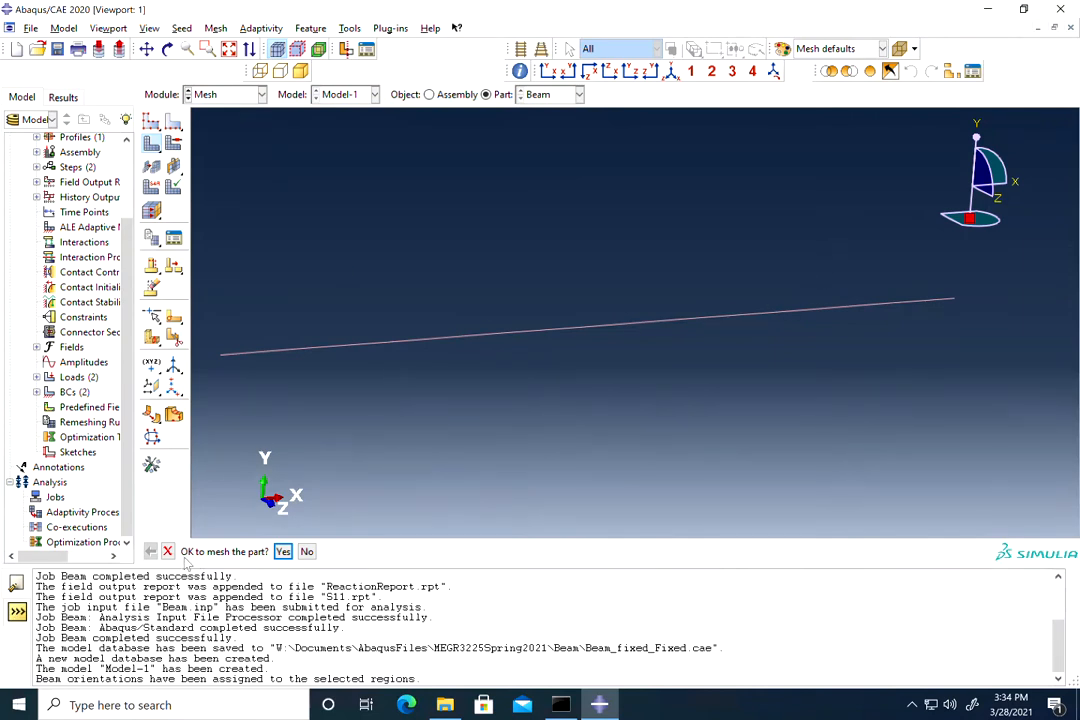
pyautogui.click(284, 551)
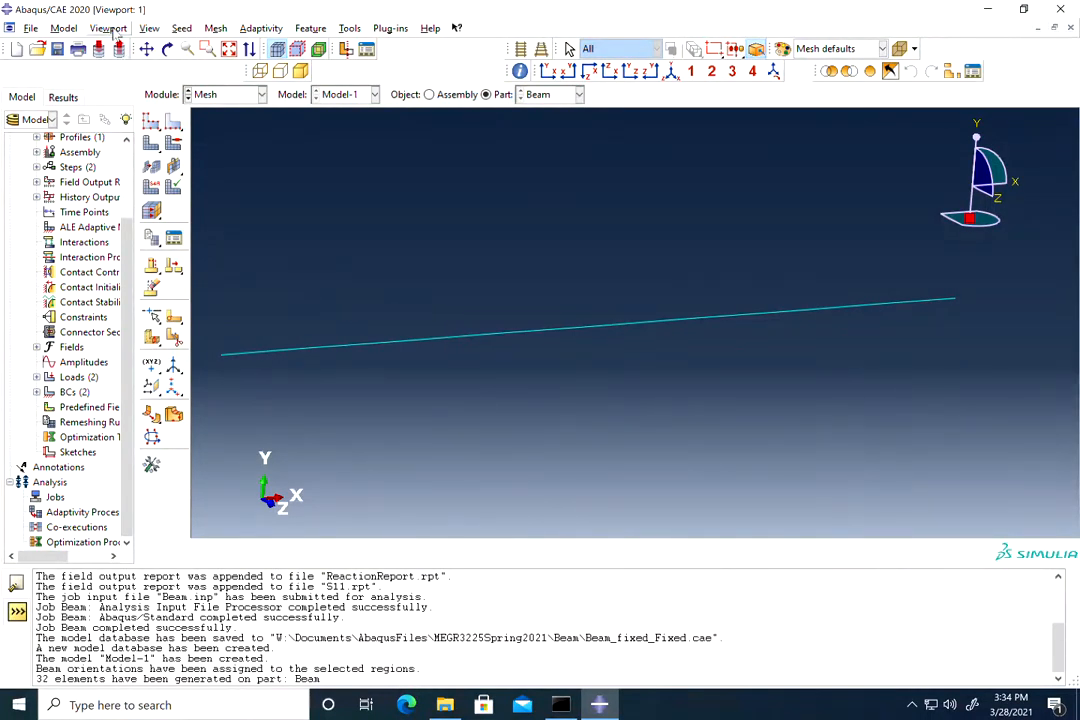
# Step: Turn on node and element labels in the Part Display Options mesh settings
pyautogui.click(149, 32)
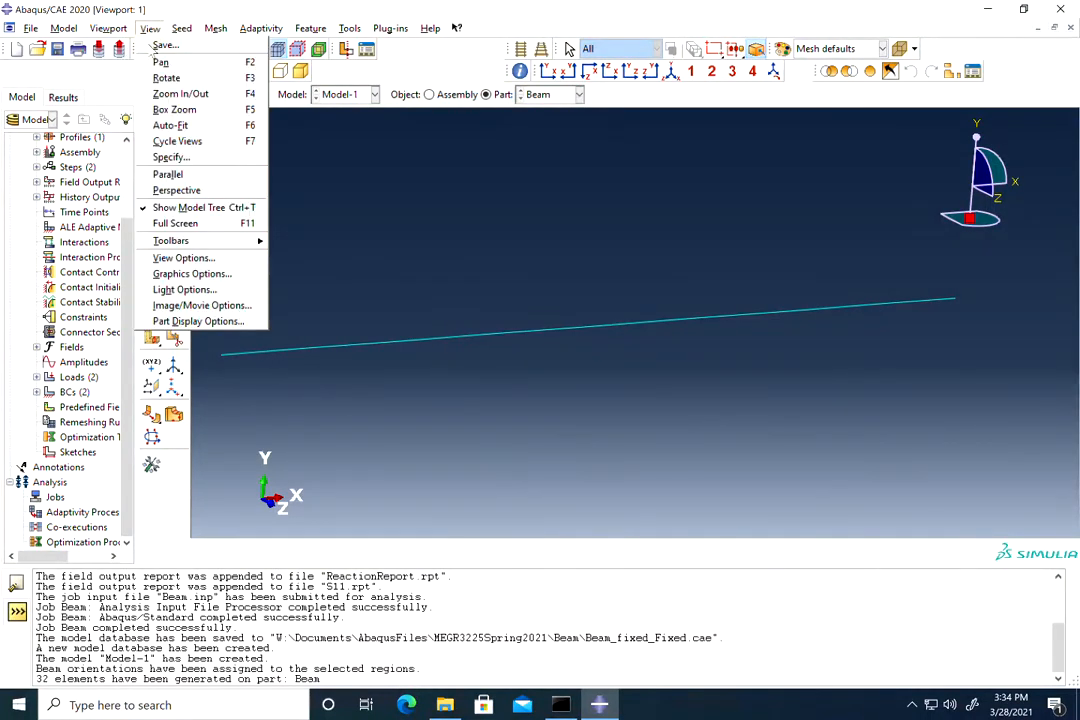
pyautogui.click(190, 321)
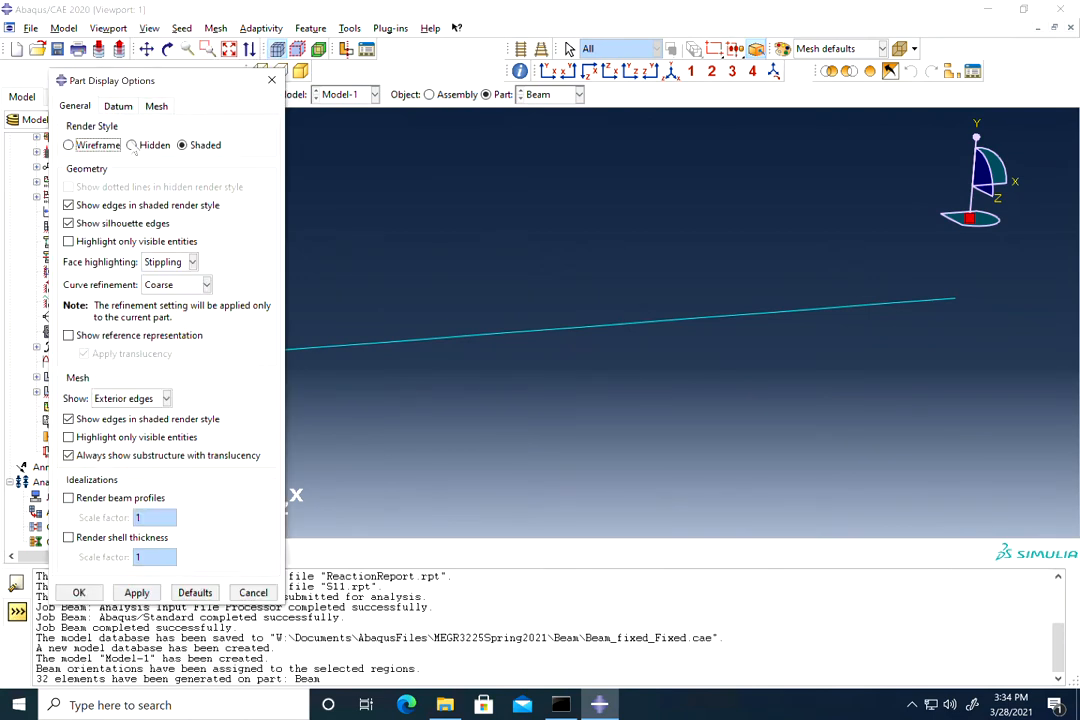
pyautogui.click(155, 106)
pyautogui.click(98, 240)
pyautogui.click(98, 262)
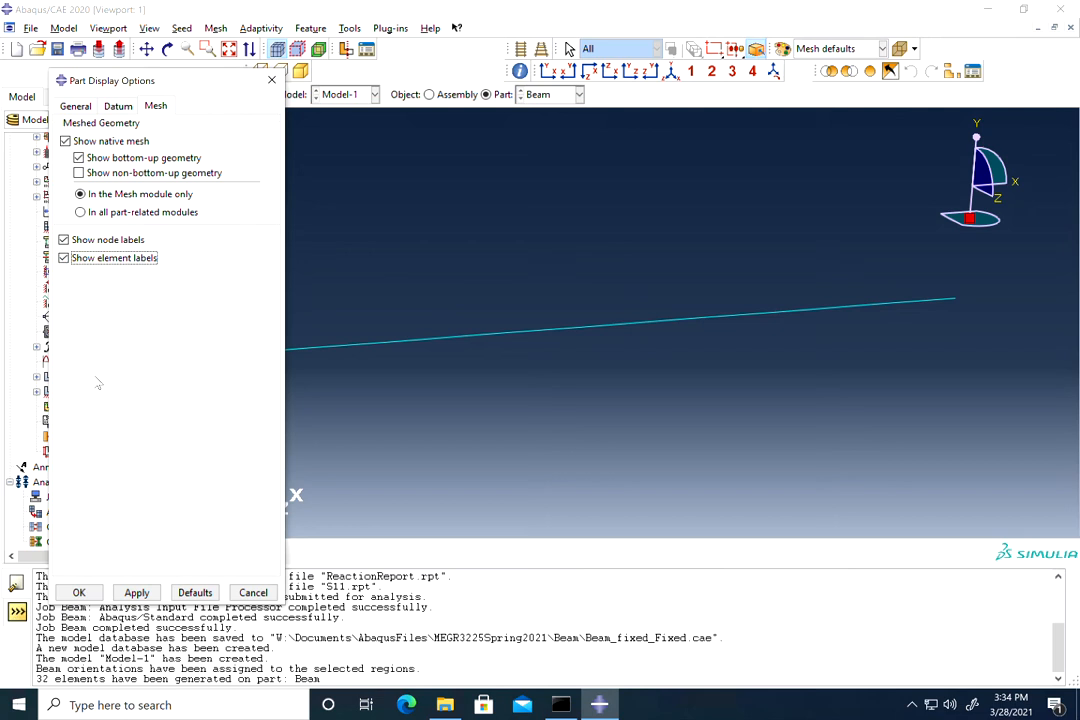
pyautogui.click(79, 592)
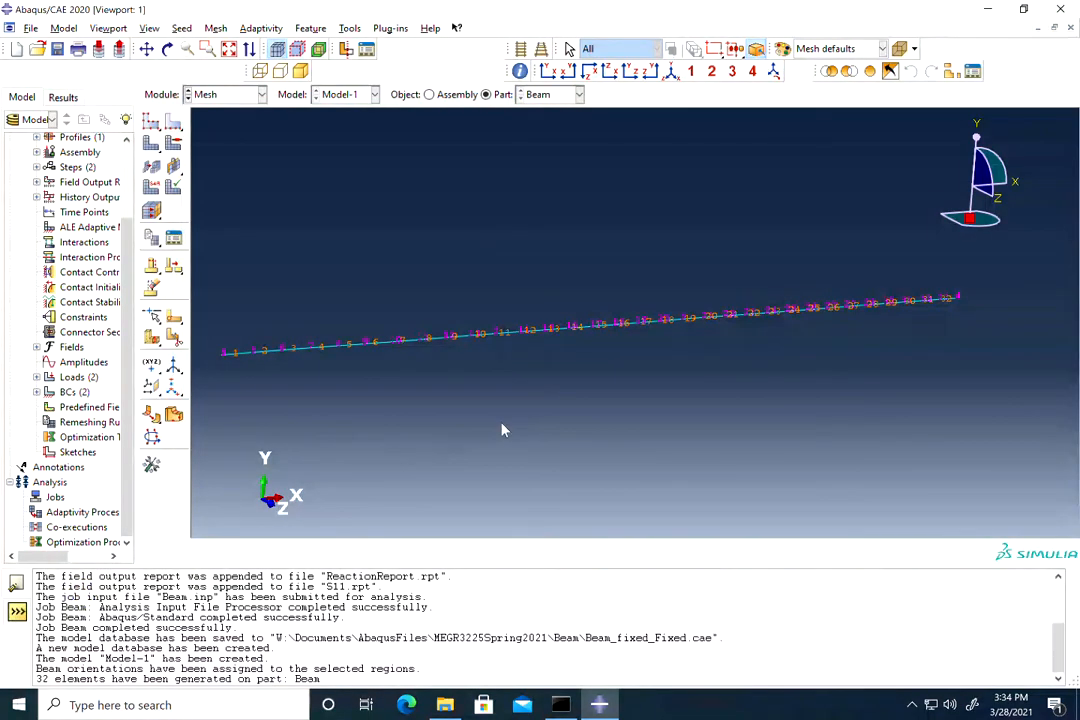
# Step: Auto-fit the labelled beam and show it in the Front view
pyautogui.scroll(1, 224, 355)
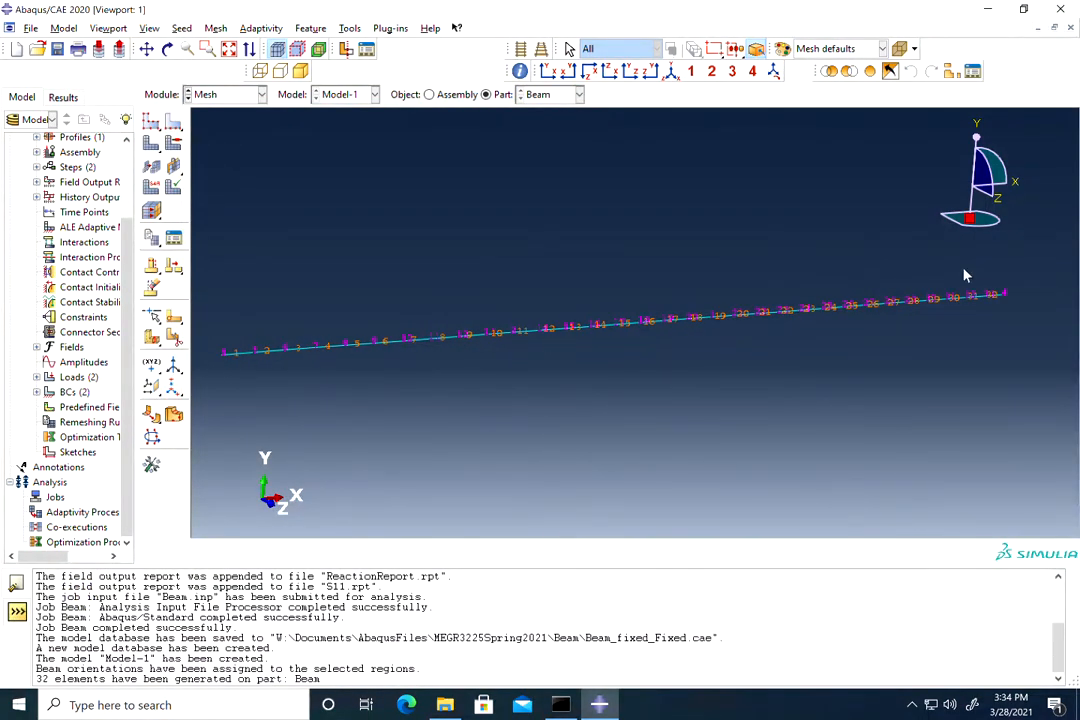
pyautogui.scroll(5, 990, 298)
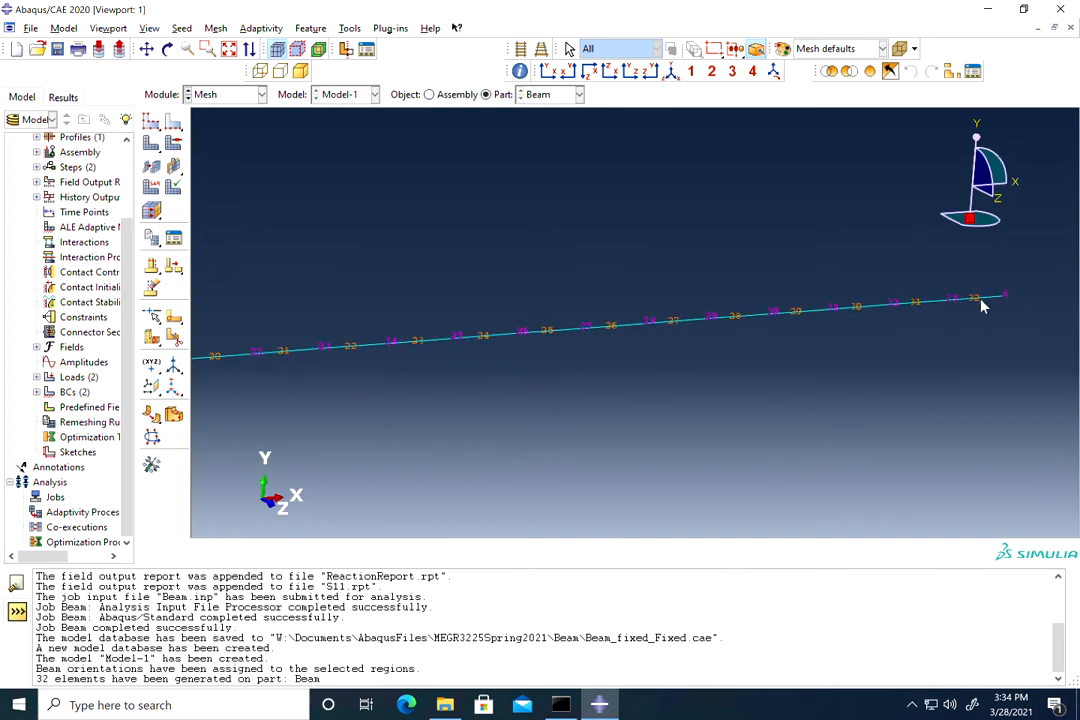
pyautogui.scroll(-2, 515, 350)
pyautogui.scroll(-1, 388, 376)
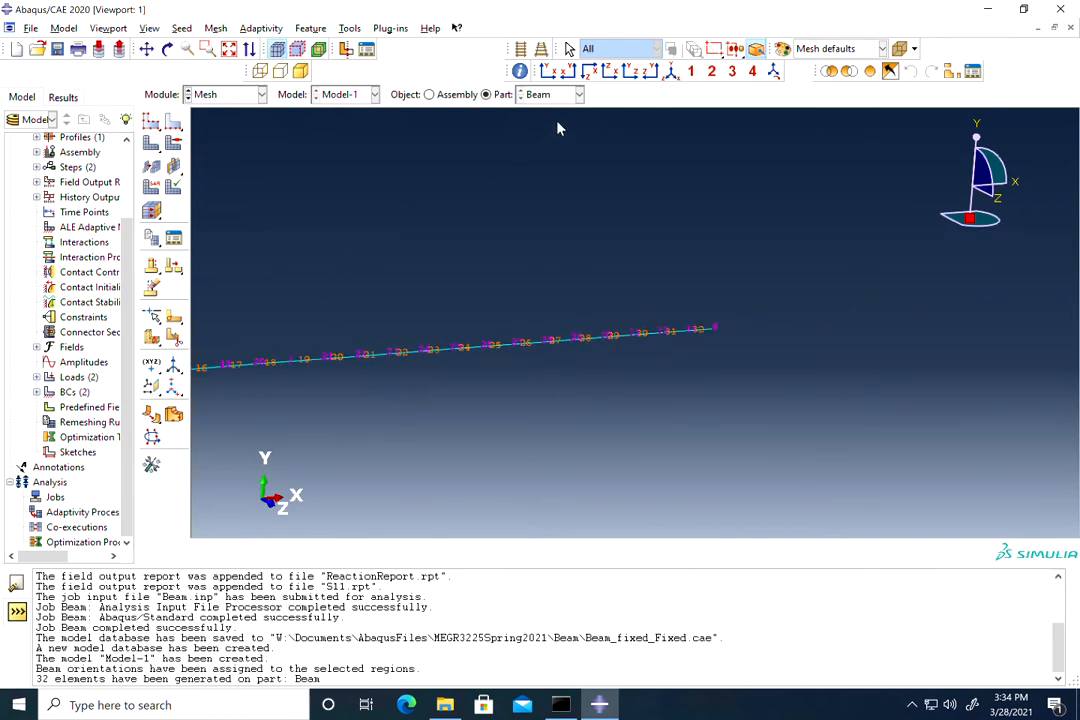
pyautogui.click(229, 49)
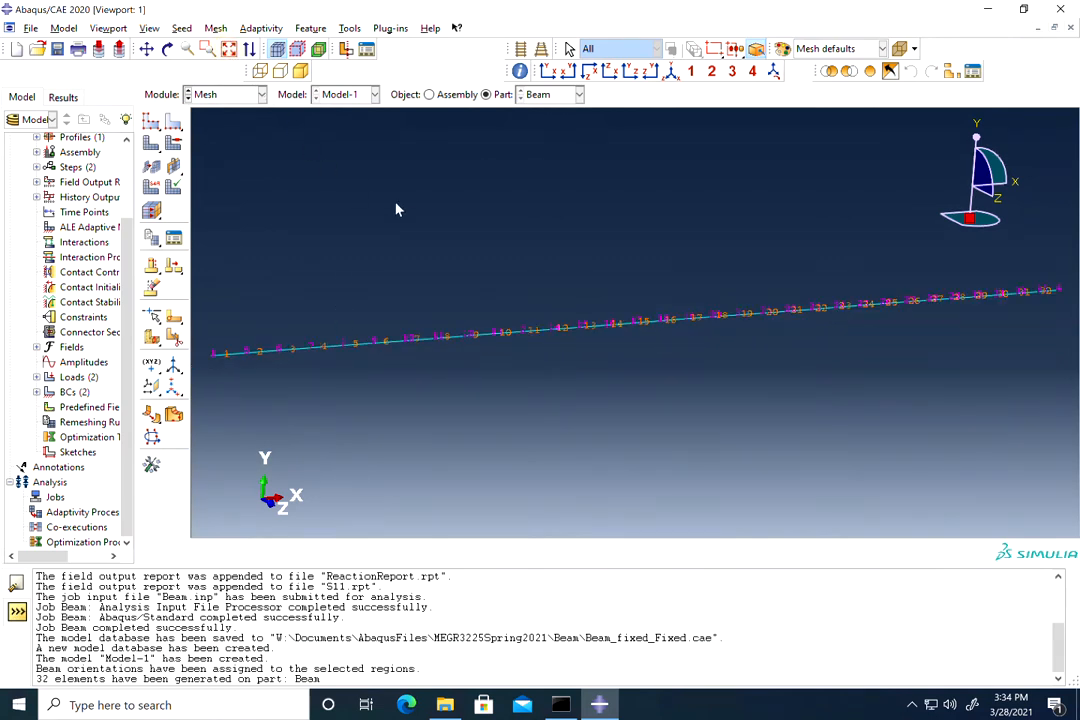
pyautogui.click(547, 72)
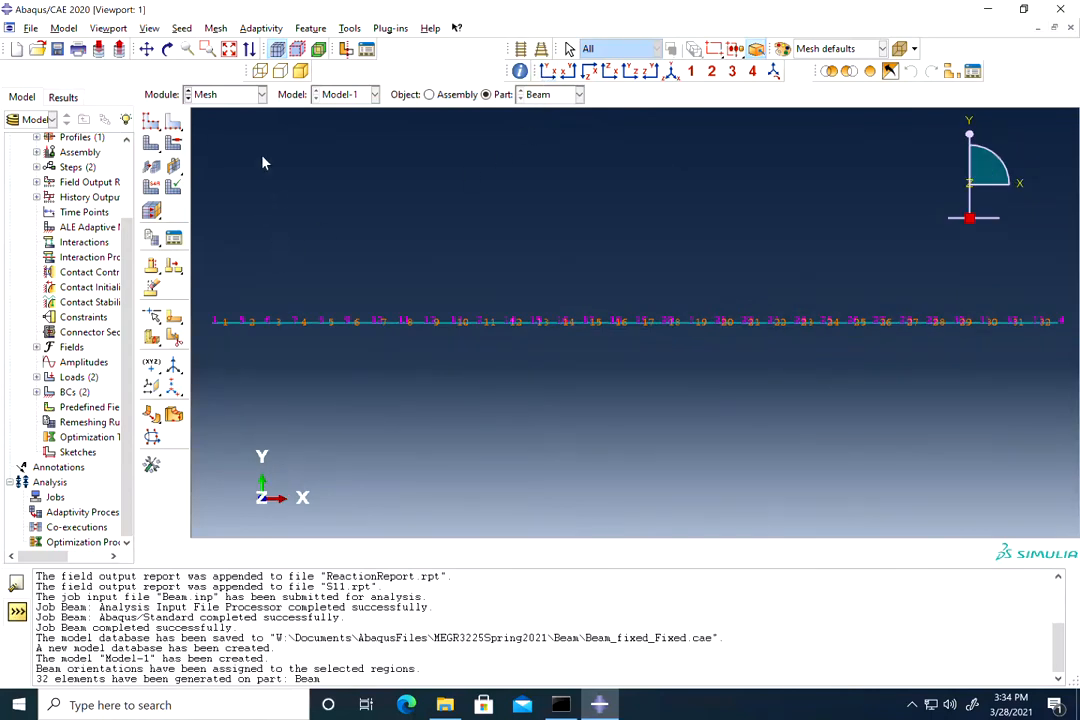
pyautogui.click(210, 94)
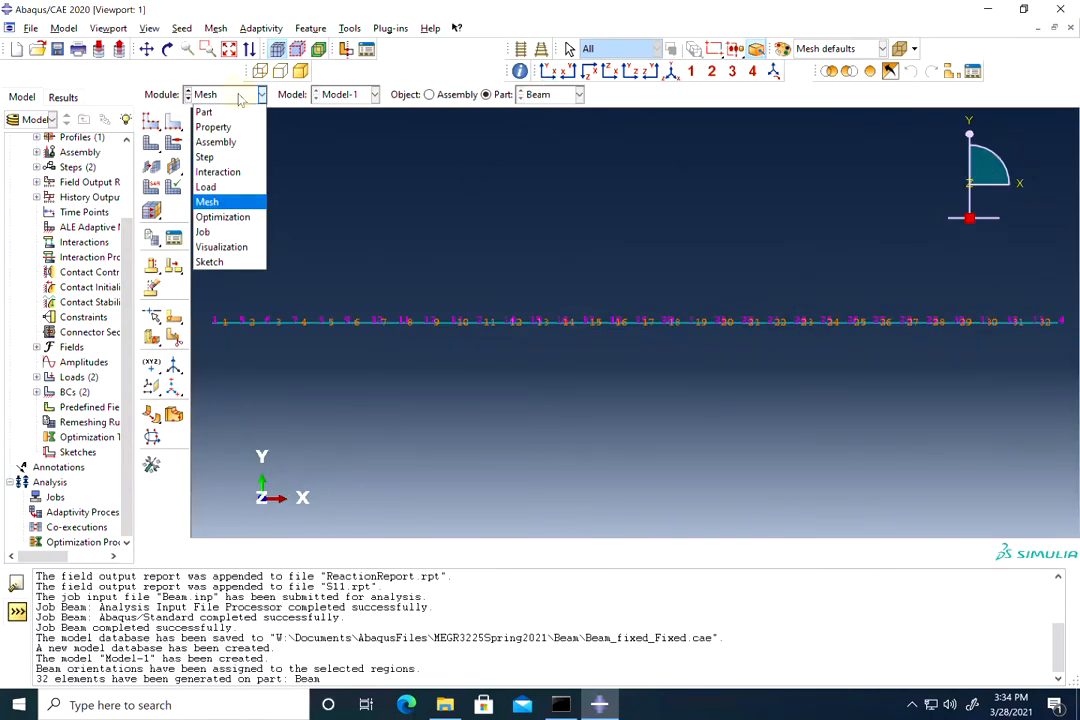
# Step: In the Job module, create a Full Analysis job BeamOverhang1 for Model-1 and select it
pyautogui.click(210, 232)
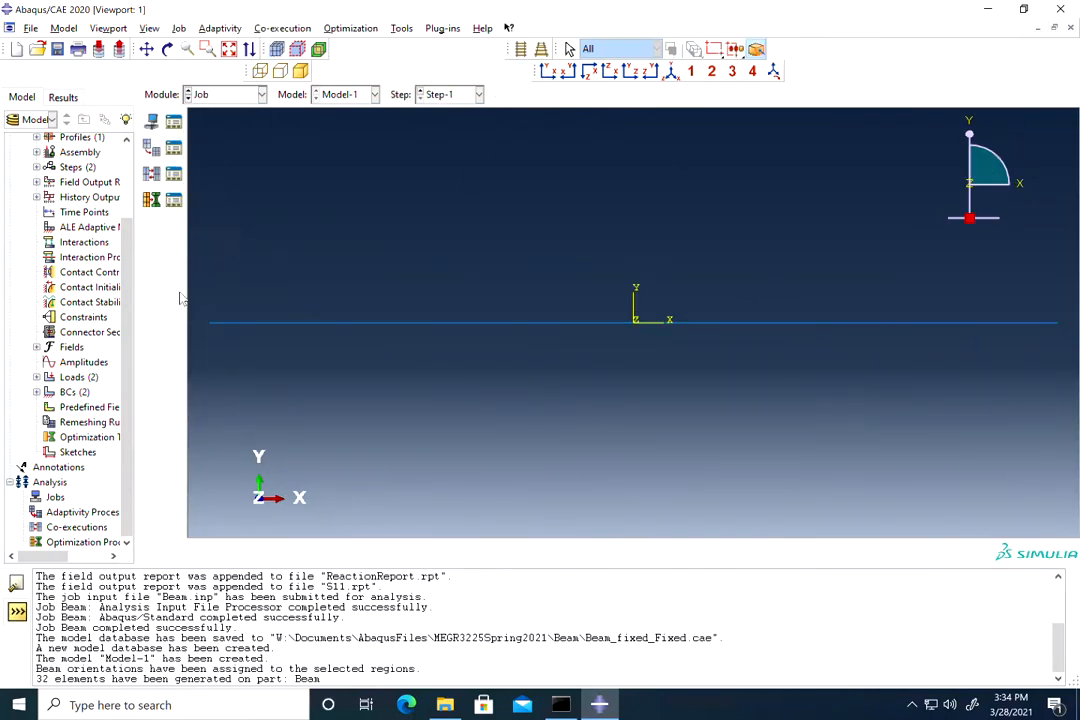
pyautogui.click(156, 124)
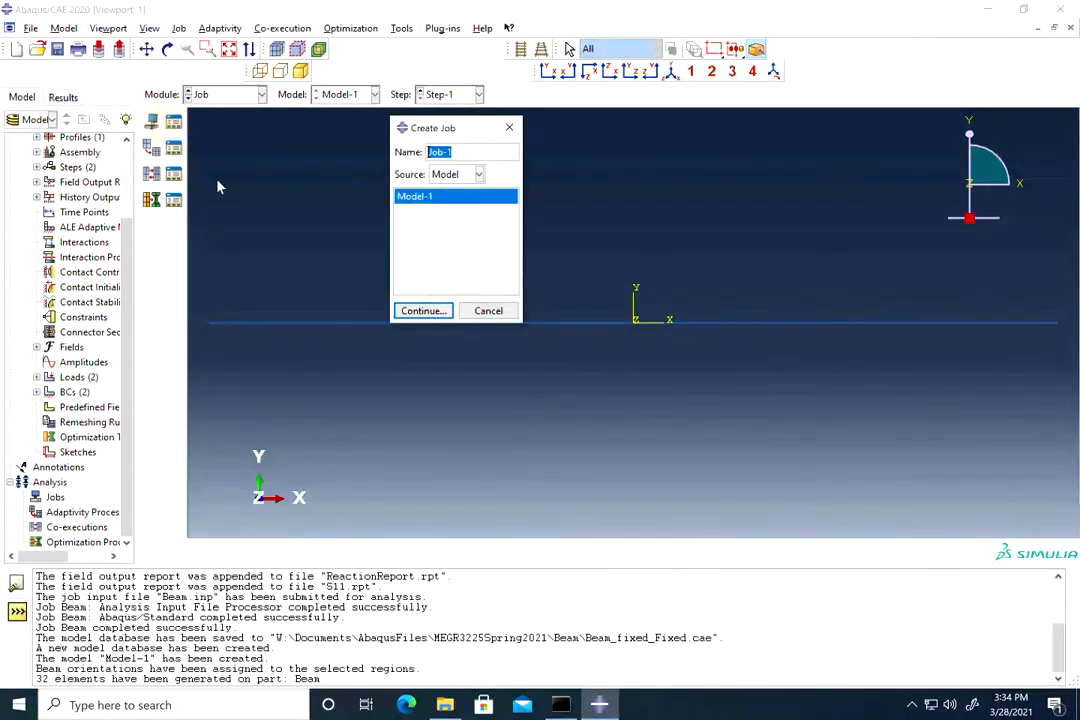
pyautogui.write('B')
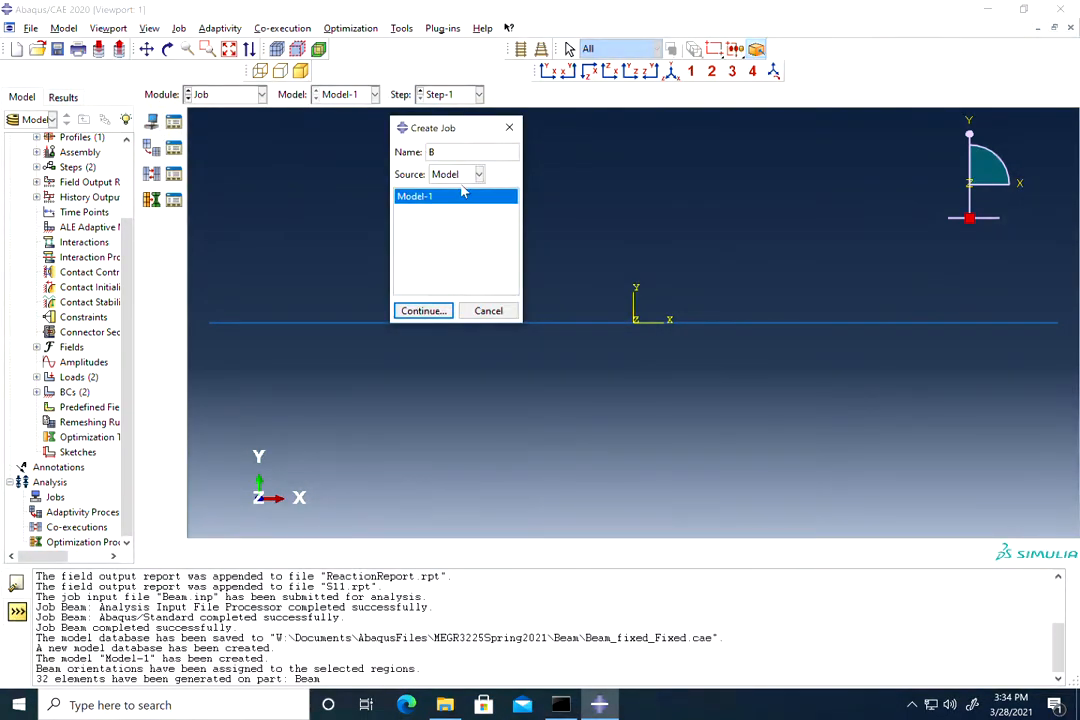
pyautogui.write('eamC')
pyautogui.write('verhang')
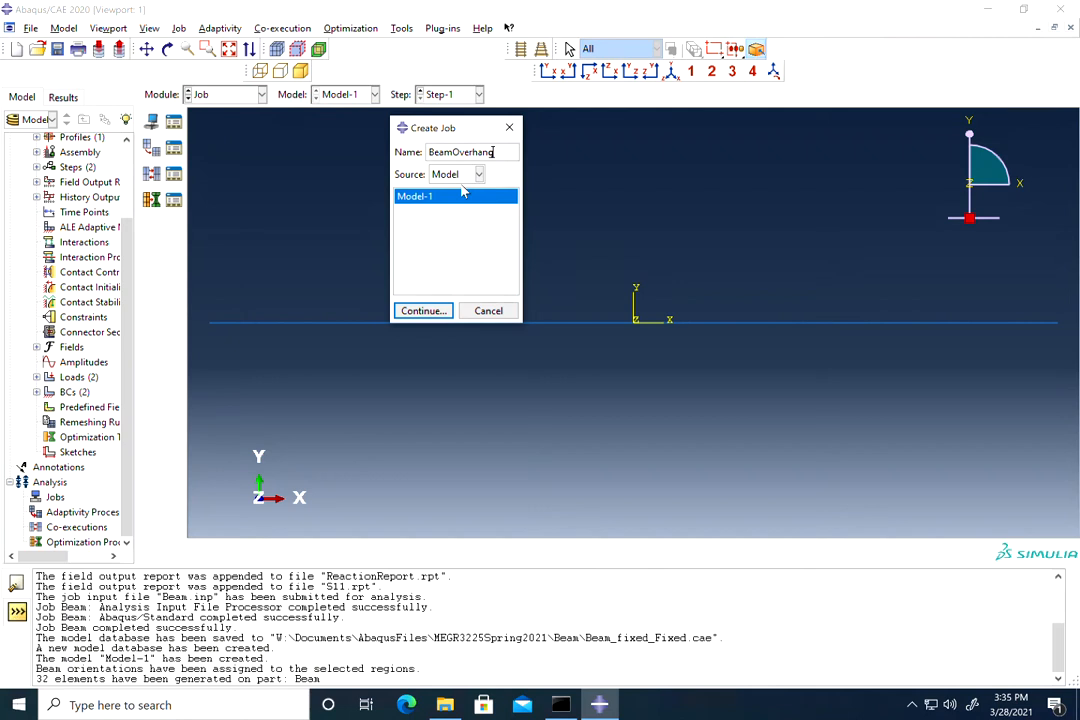
pyautogui.click(424, 311)
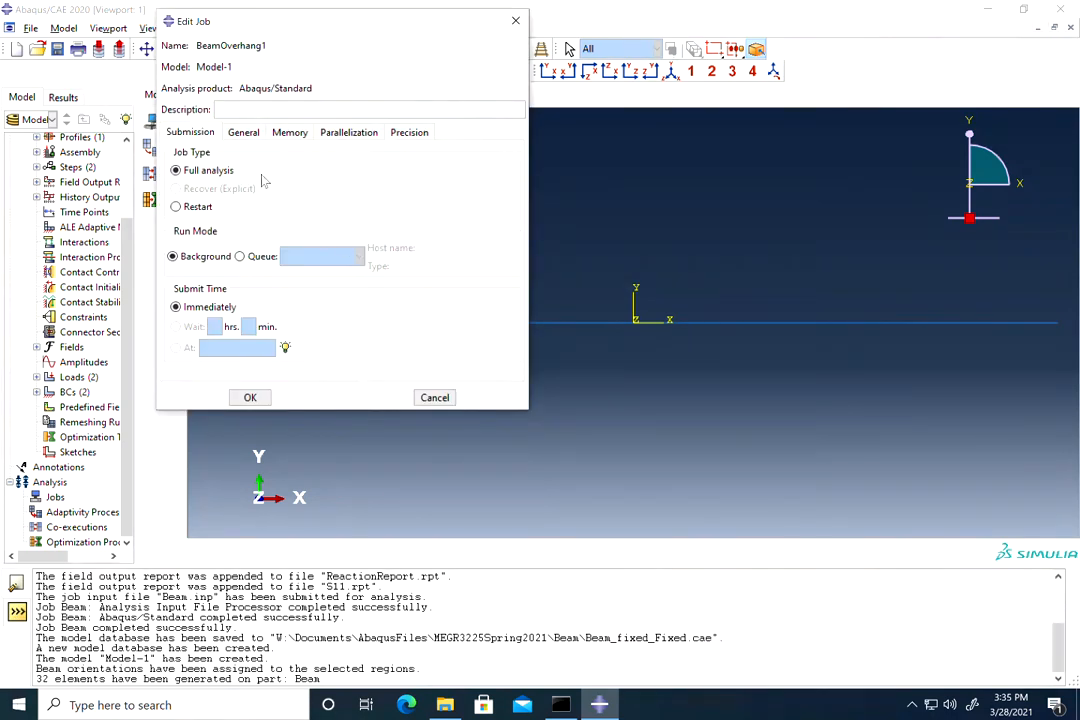
pyautogui.click(250, 397)
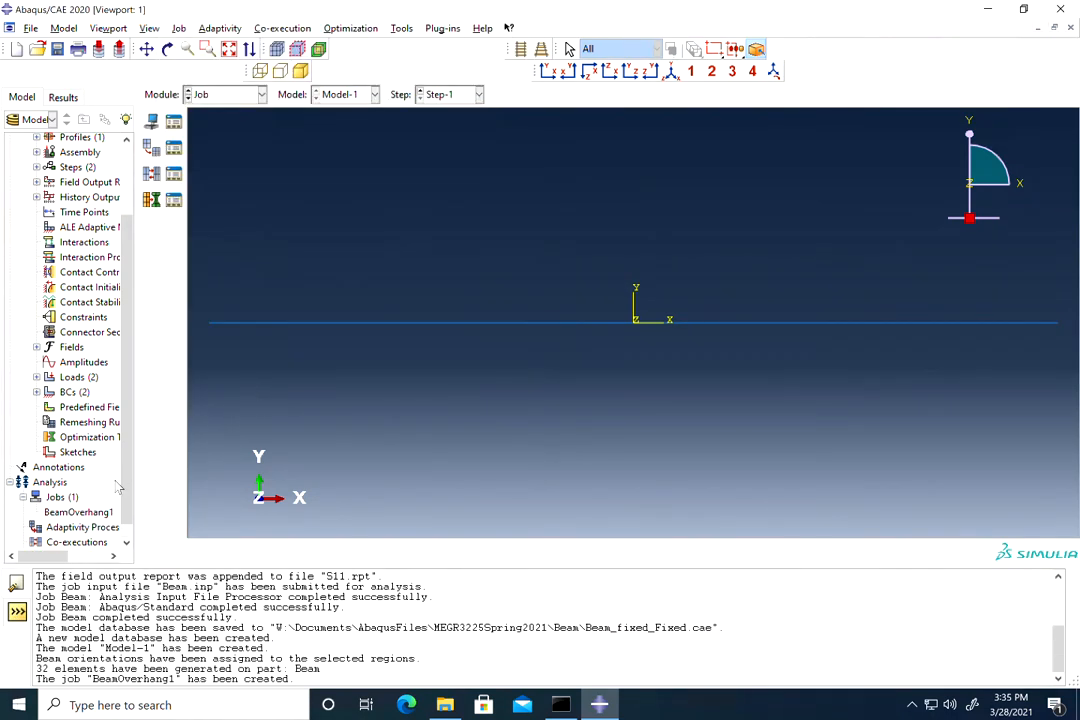
pyautogui.scroll(-1, 76, 483)
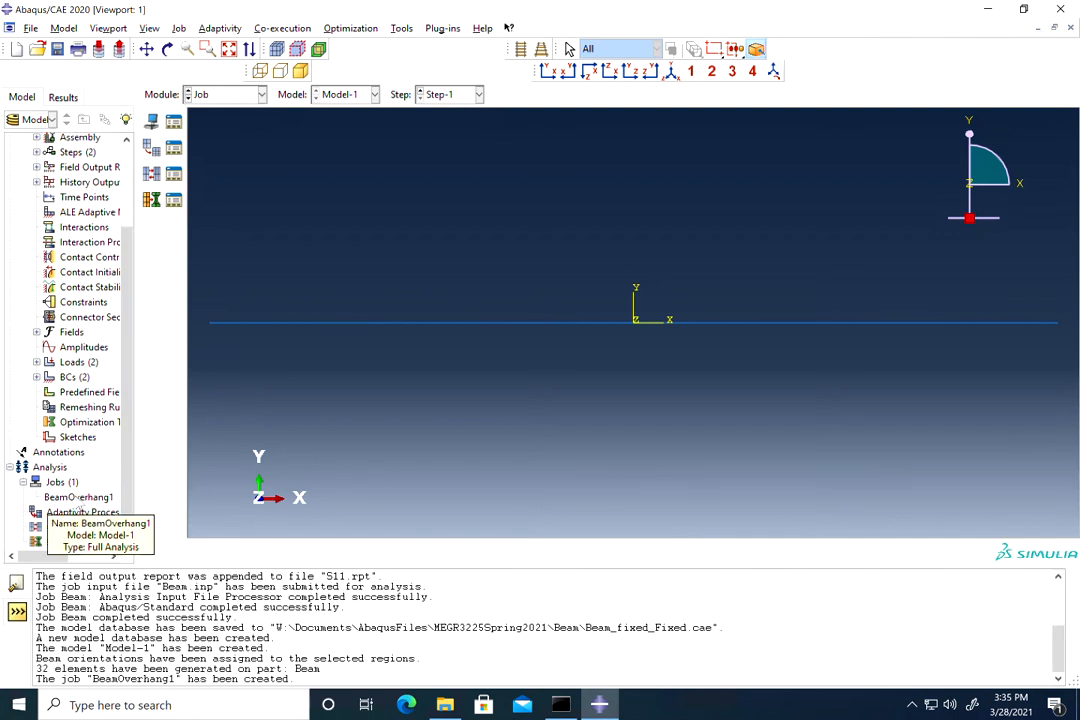
pyautogui.click(72, 498)
# Step: Submit the BeamOverhang1 job for analysis and widen the model tree
pyautogui.rightClick(70, 500)
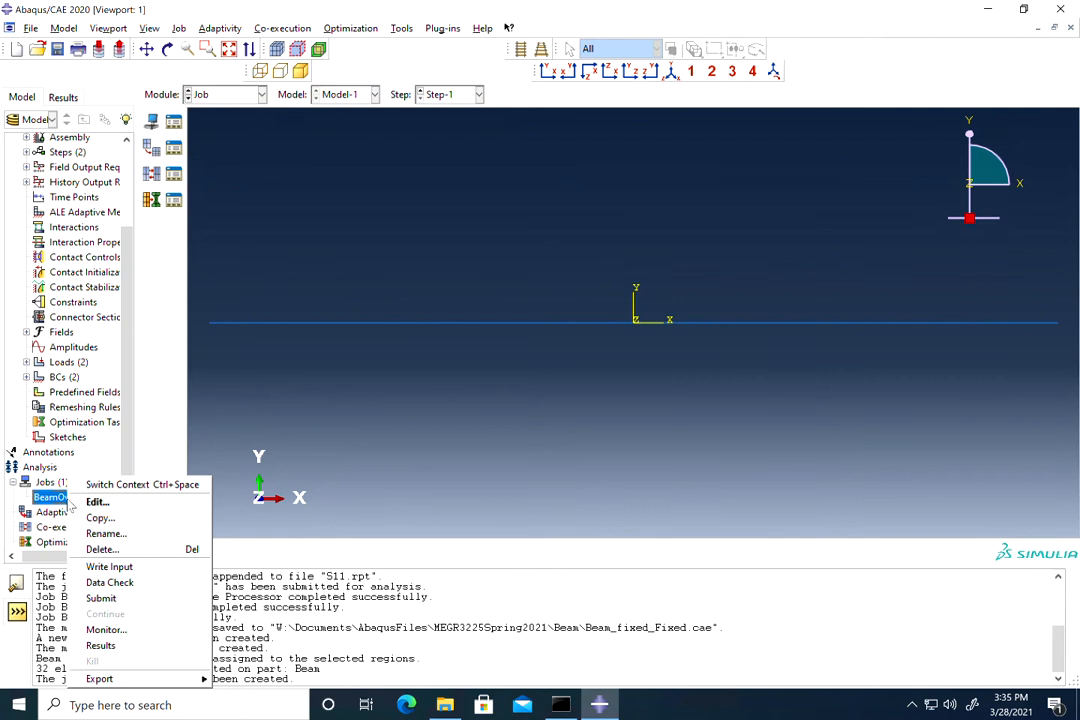
pyautogui.click(102, 600)
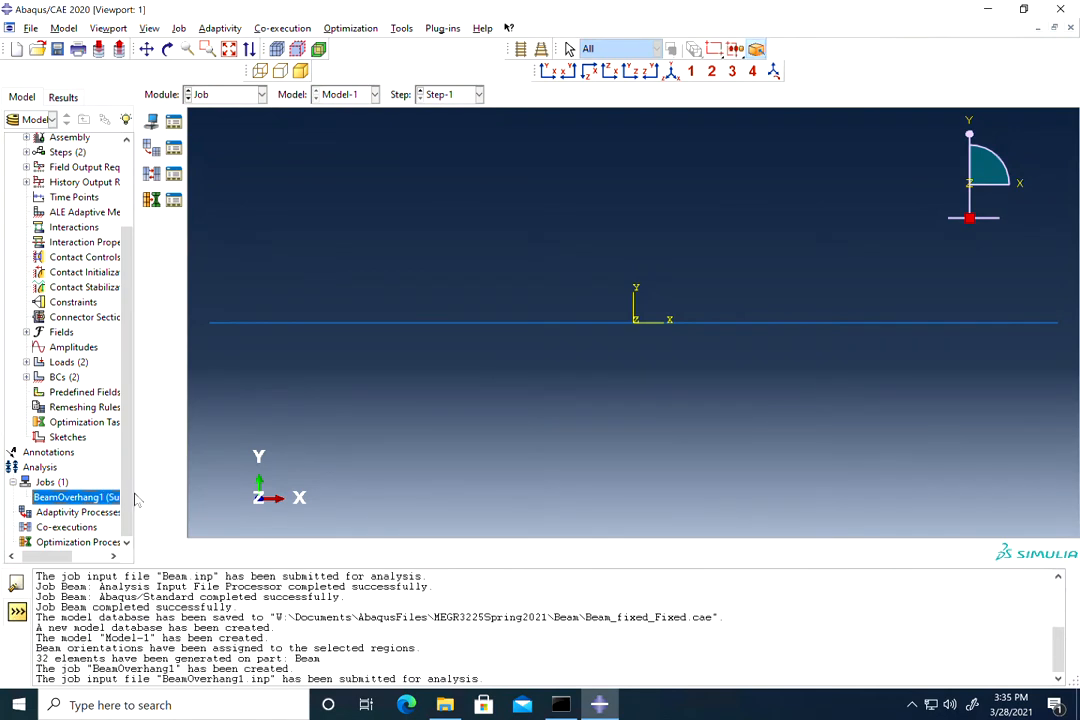
pyautogui.moveTo(135, 490); pyautogui.dragTo(202, 478)
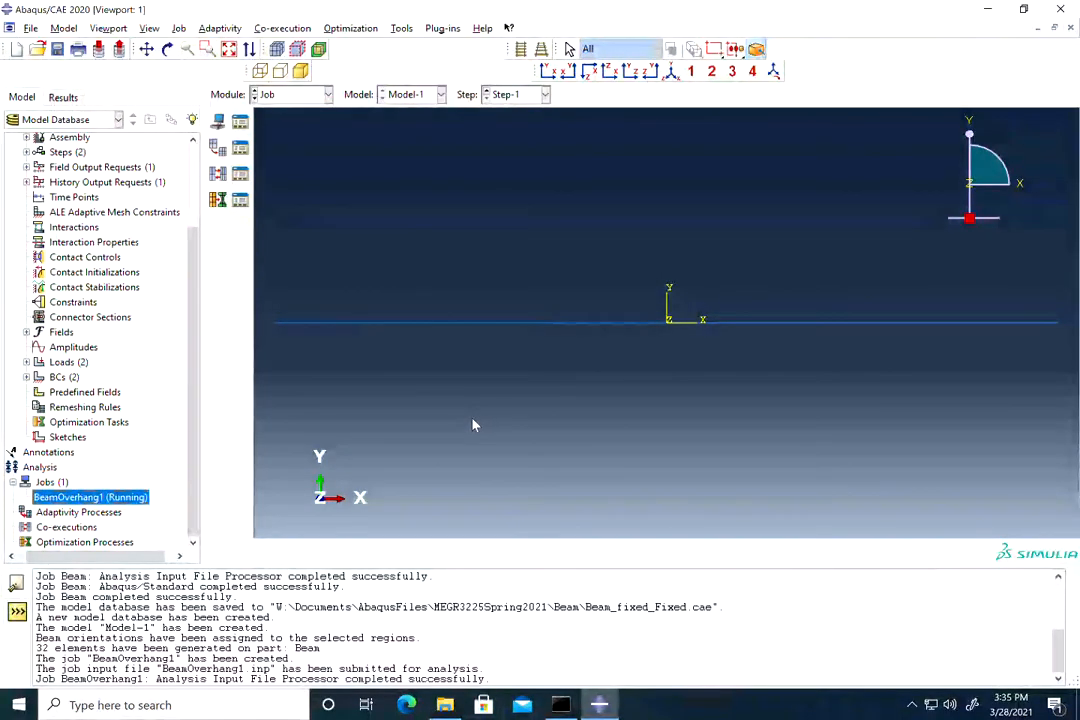
# Step: Check the job monitor until BeamOverhang1 reports successful completion, then close it
pyautogui.rightClick(130, 502)
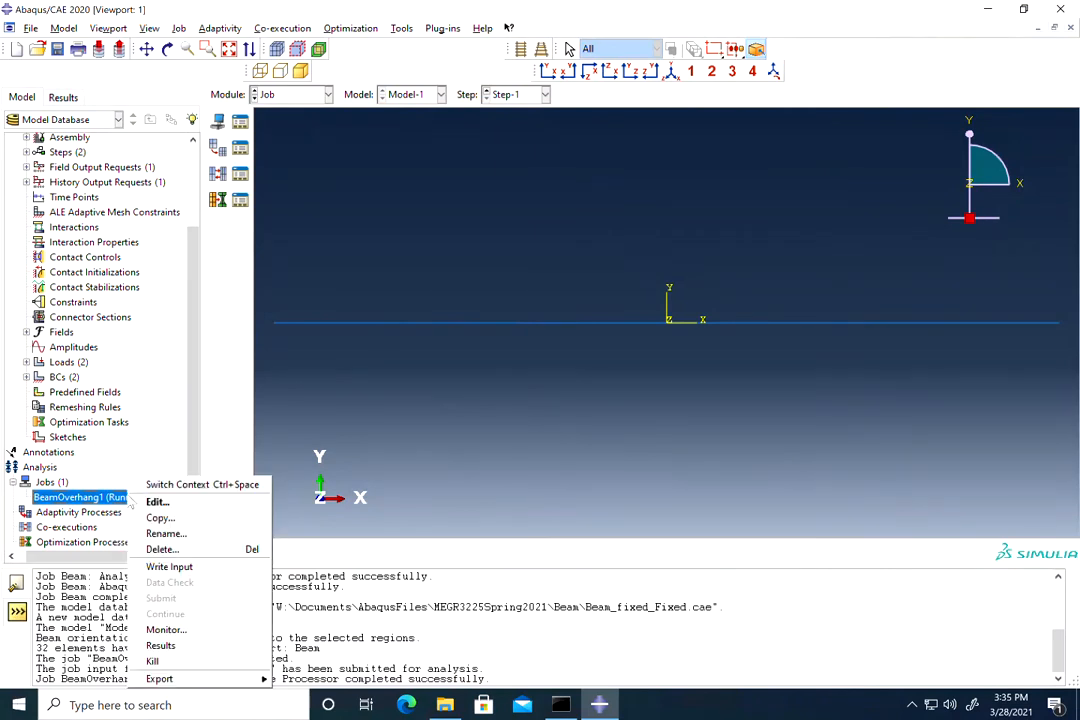
pyautogui.click(164, 630)
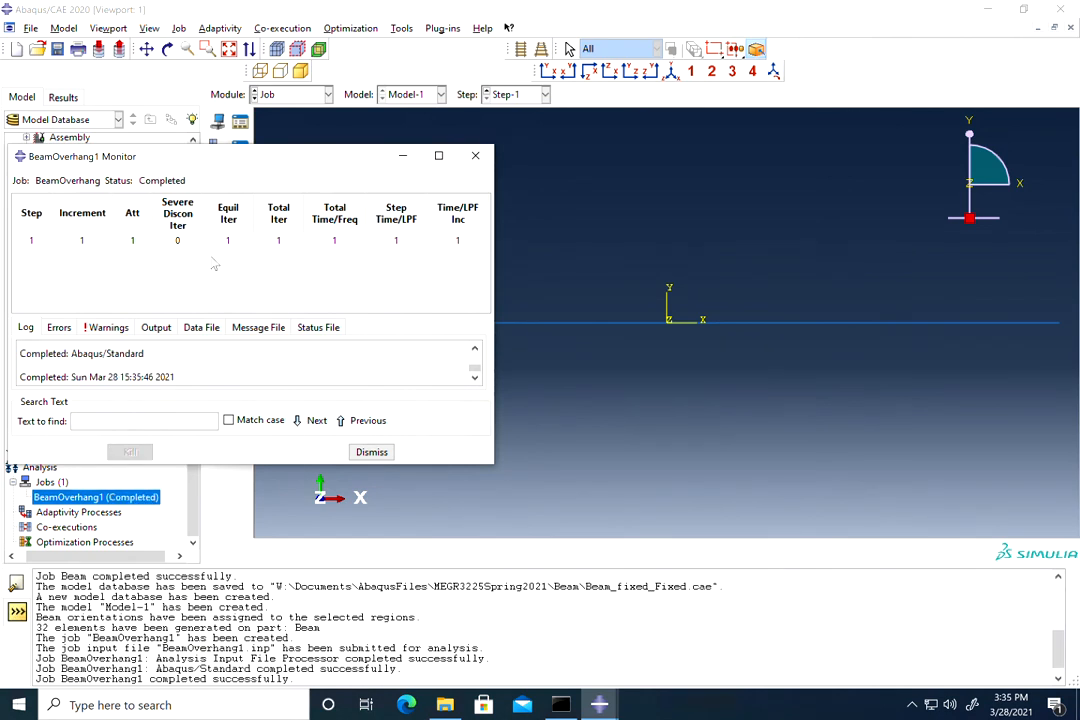
pyautogui.click(476, 157)
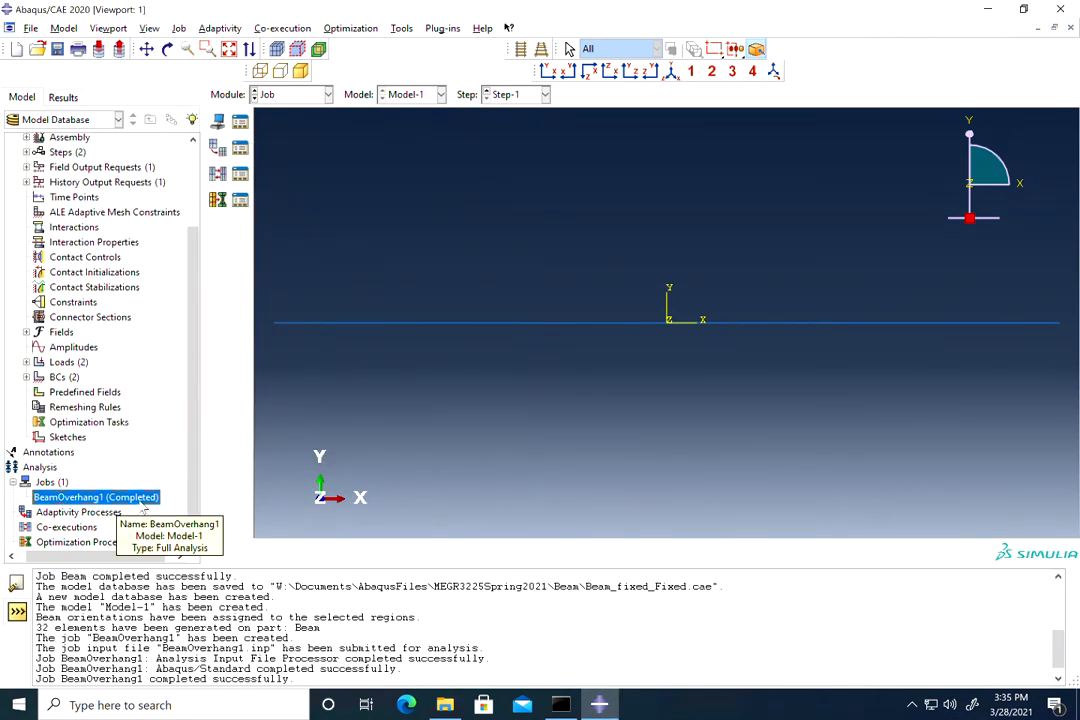
pyautogui.rightClick(145, 503)
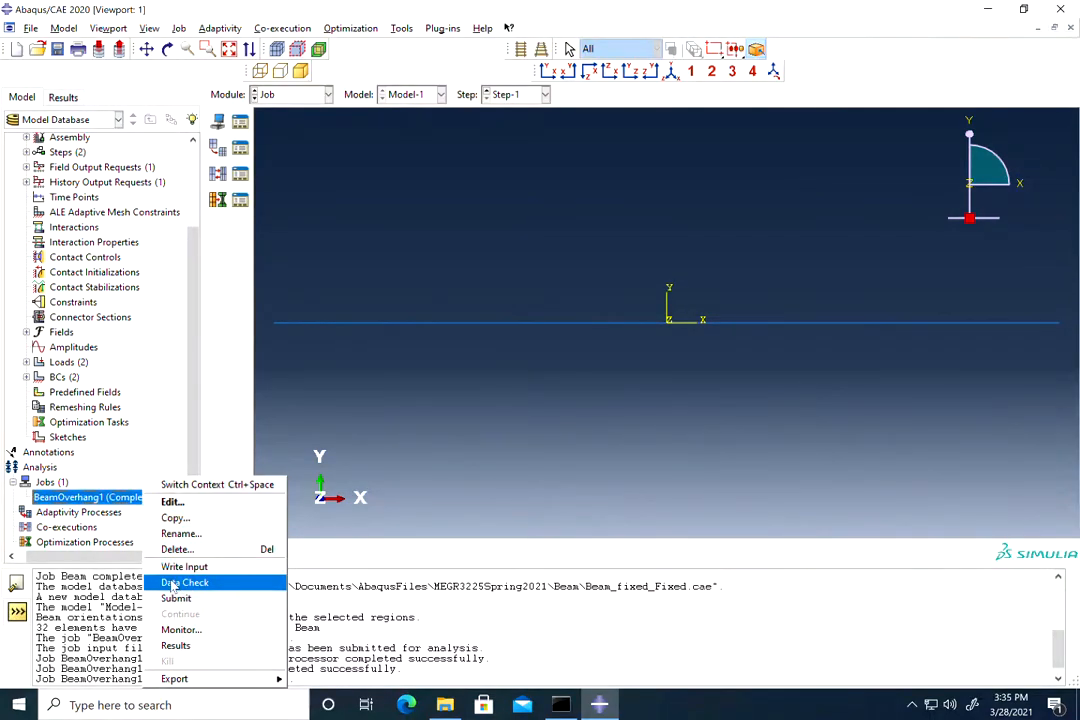
# Step: Open the BeamOverhang1 results and plot contours on the deformed beam
pyautogui.click(178, 648)
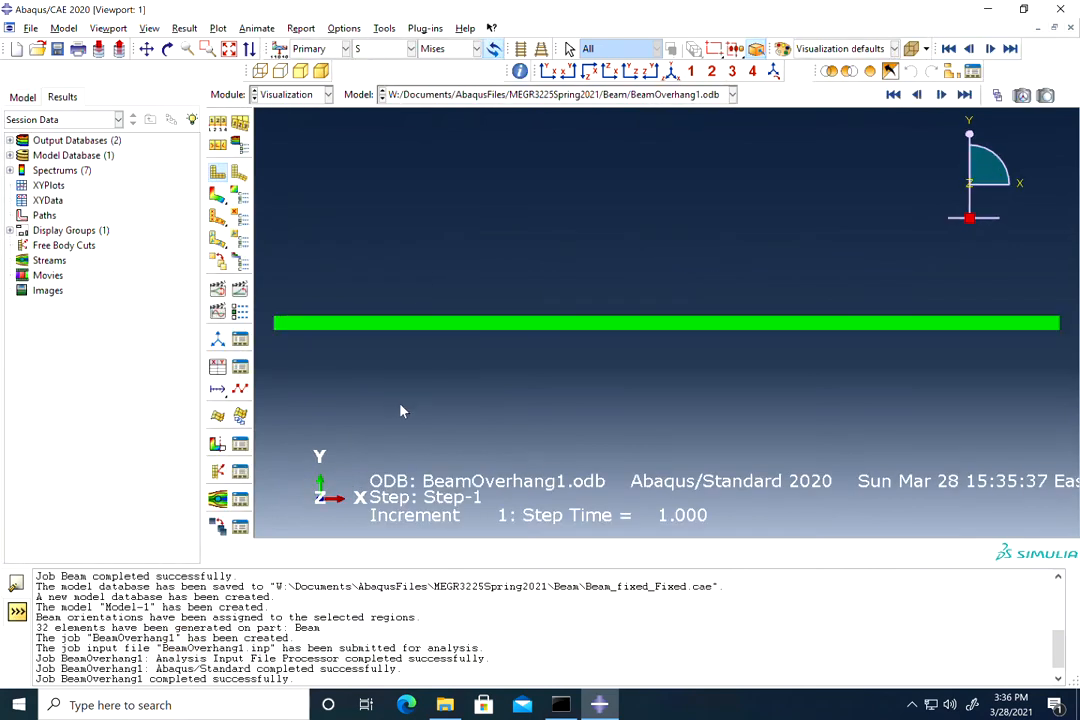
pyautogui.scroll(-2, 446, 366)
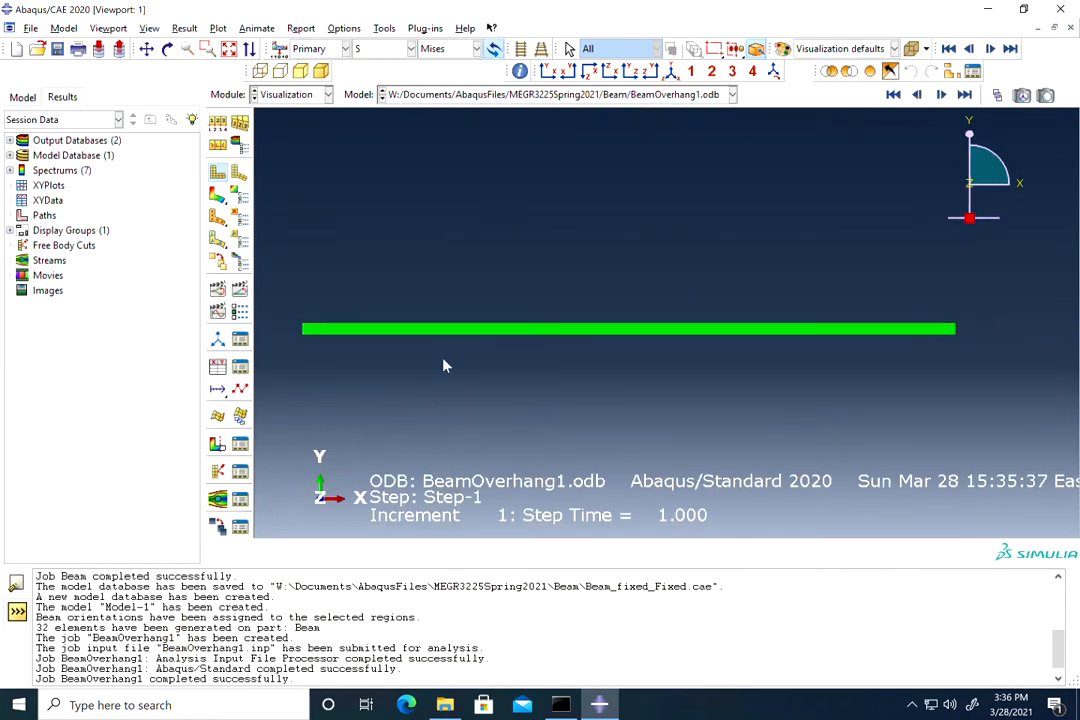
pyautogui.click(219, 196)
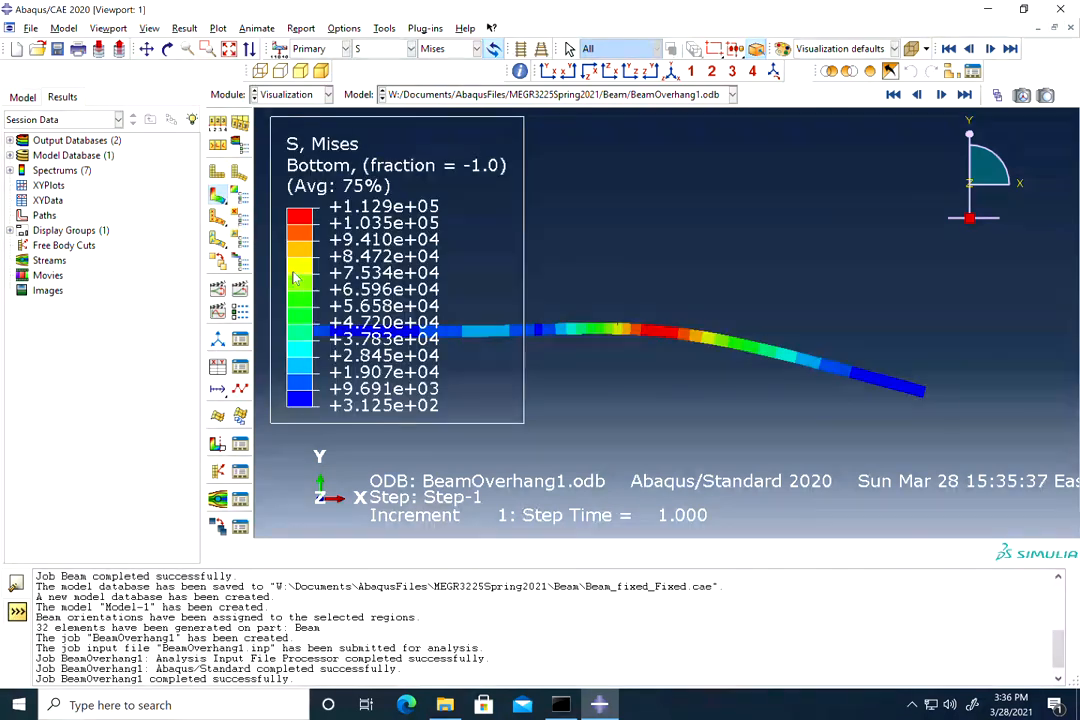
# Step: Switch the contour to displacement U2 (+3.006e-03 to -8.207e-02) and pan the beam into view
pyautogui.click(380, 49)
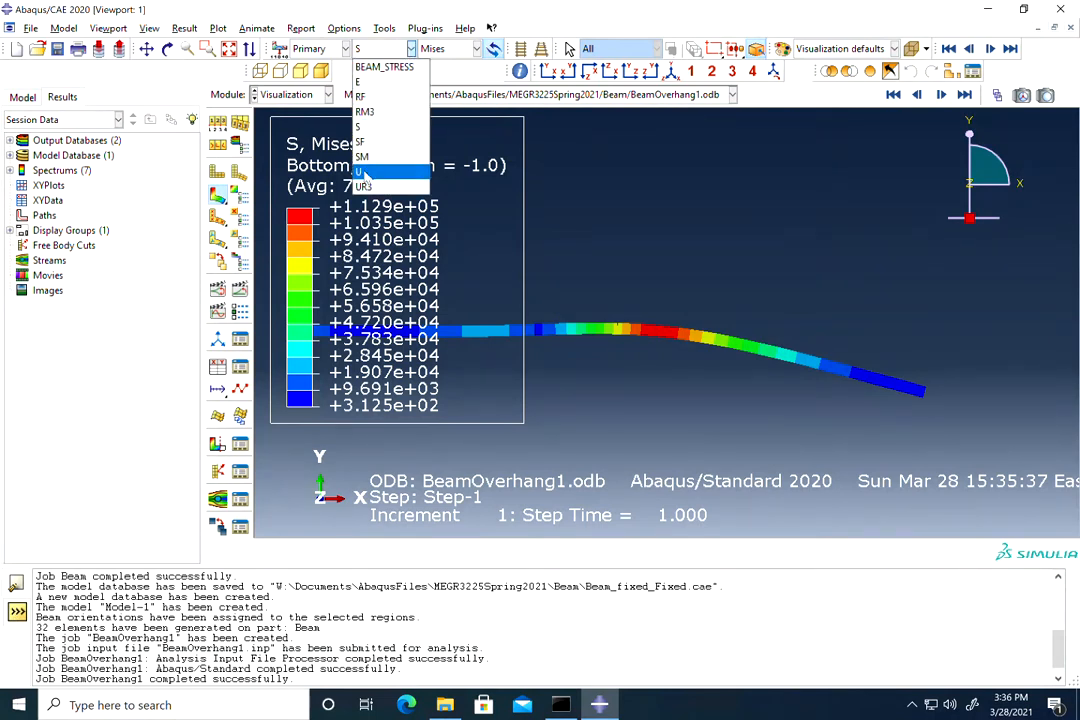
pyautogui.click(360, 174)
pyautogui.click(477, 49)
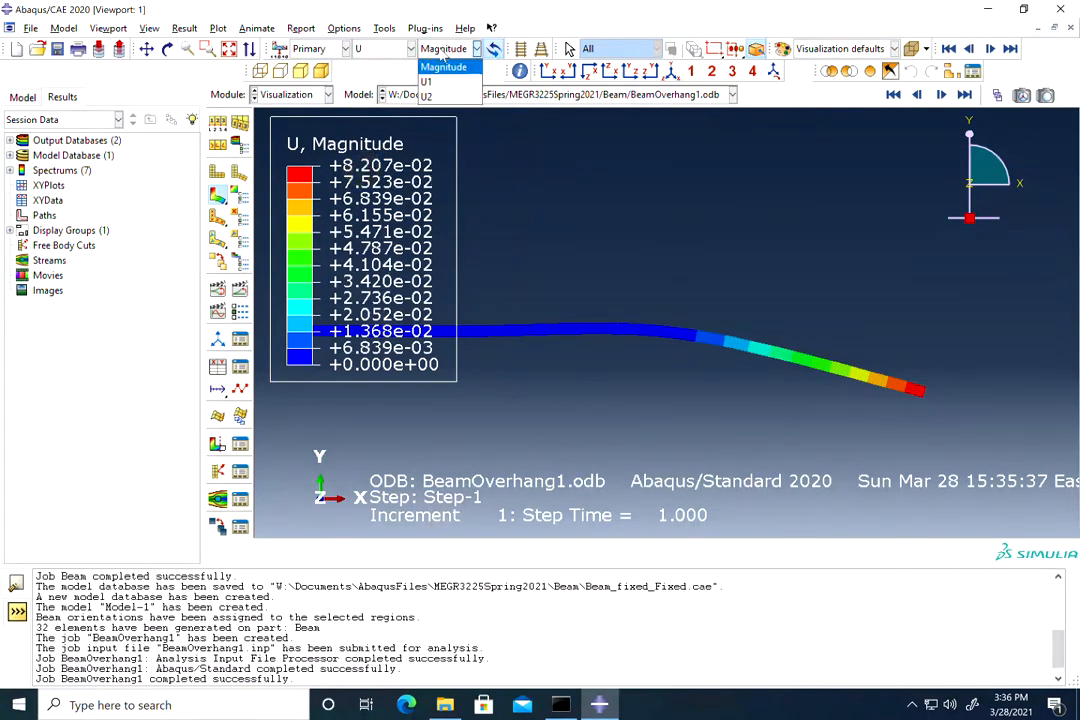
pyautogui.click(430, 96)
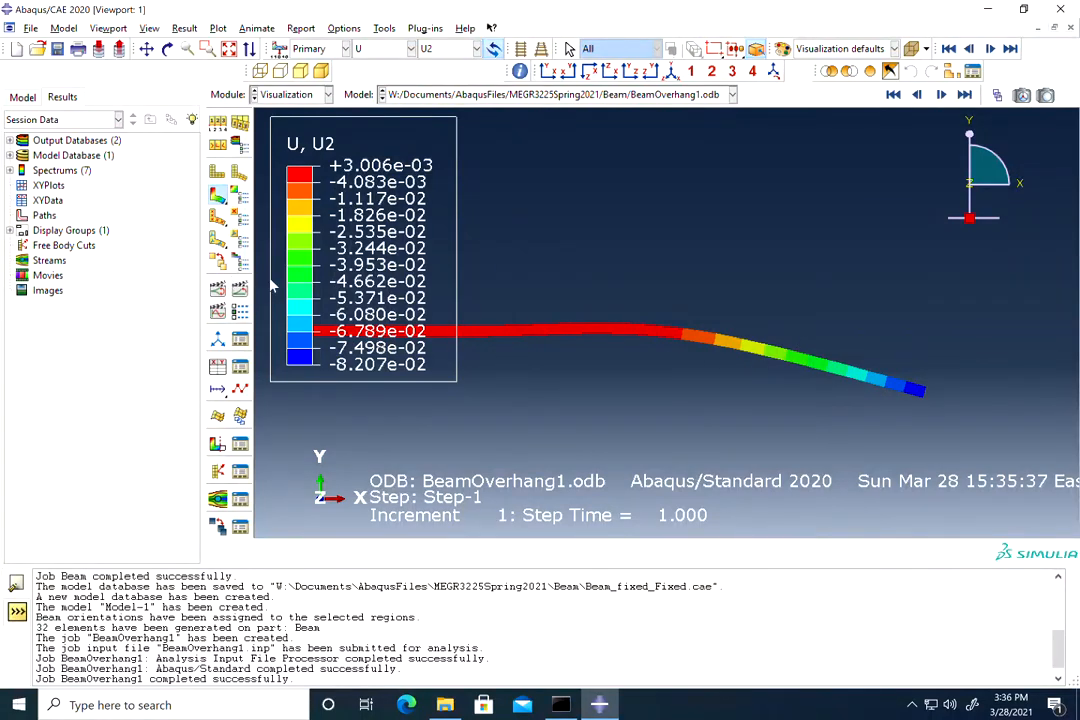
pyautogui.click(146, 49)
pyautogui.moveTo(629, 270); pyautogui.dragTo(696, 340)
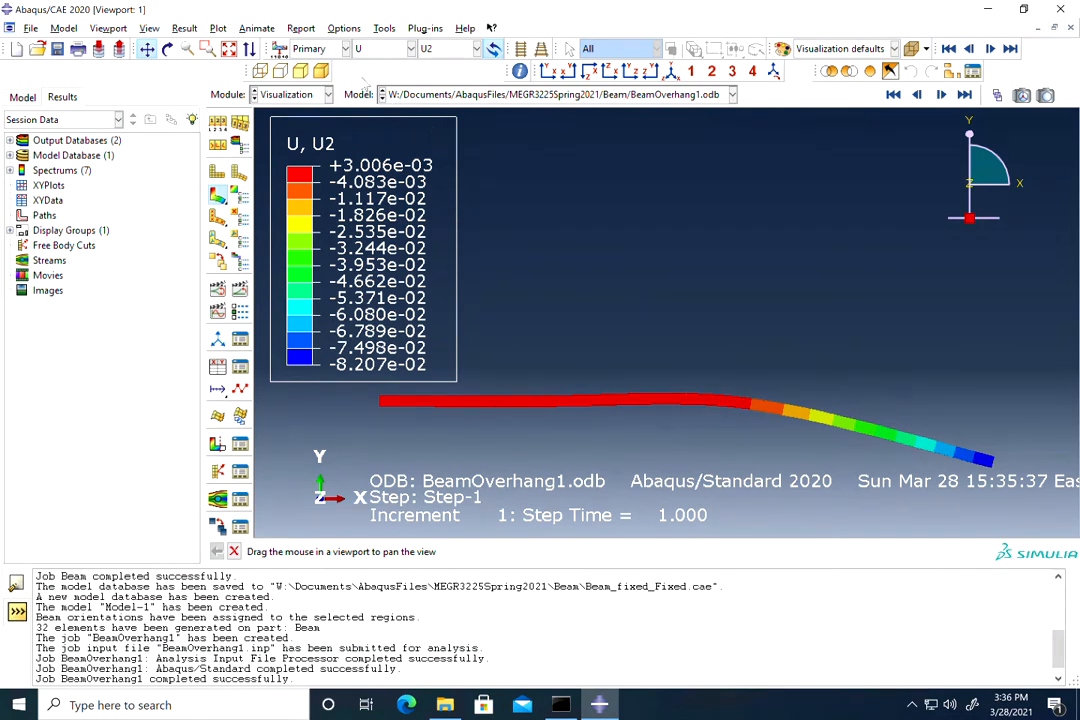
pyautogui.click(384, 48)
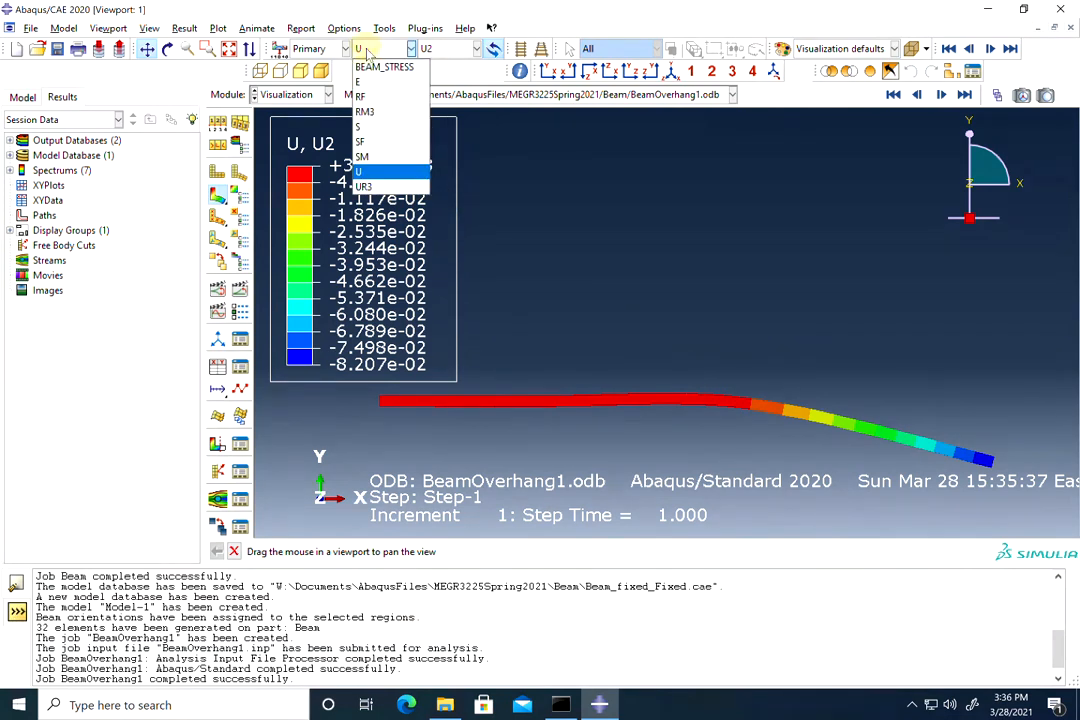
# Step: Try plotting BEAM_STRESS with beam profile rendering changed, then revert the plot to displacement U
pyautogui.click(380, 67)
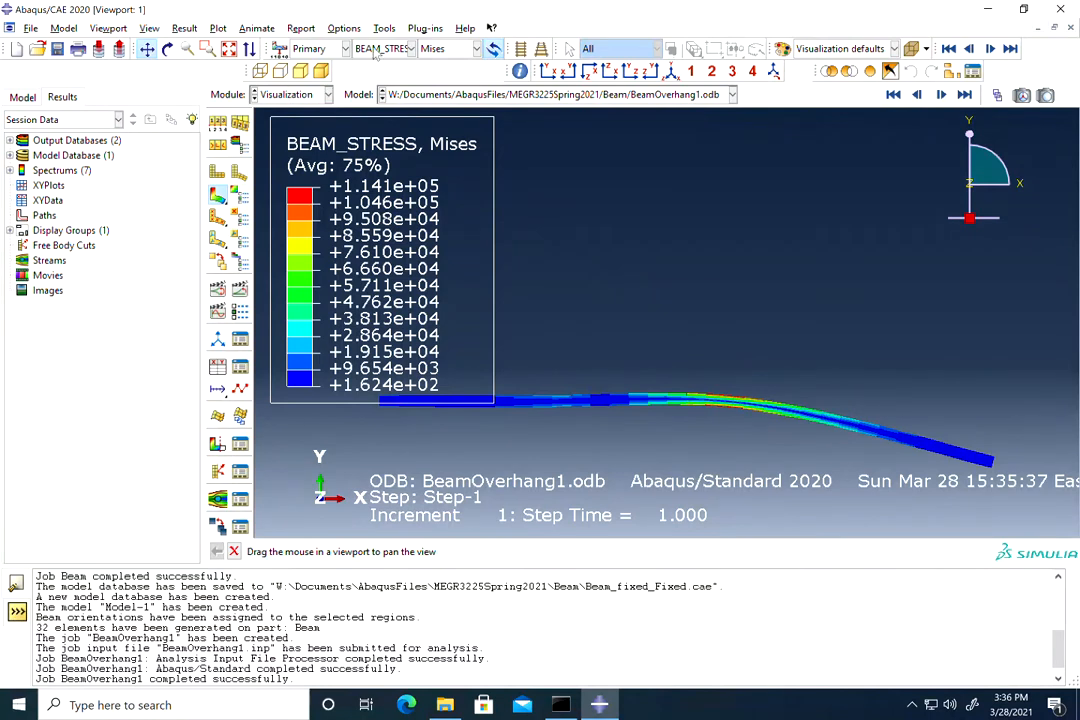
pyautogui.click(149, 28)
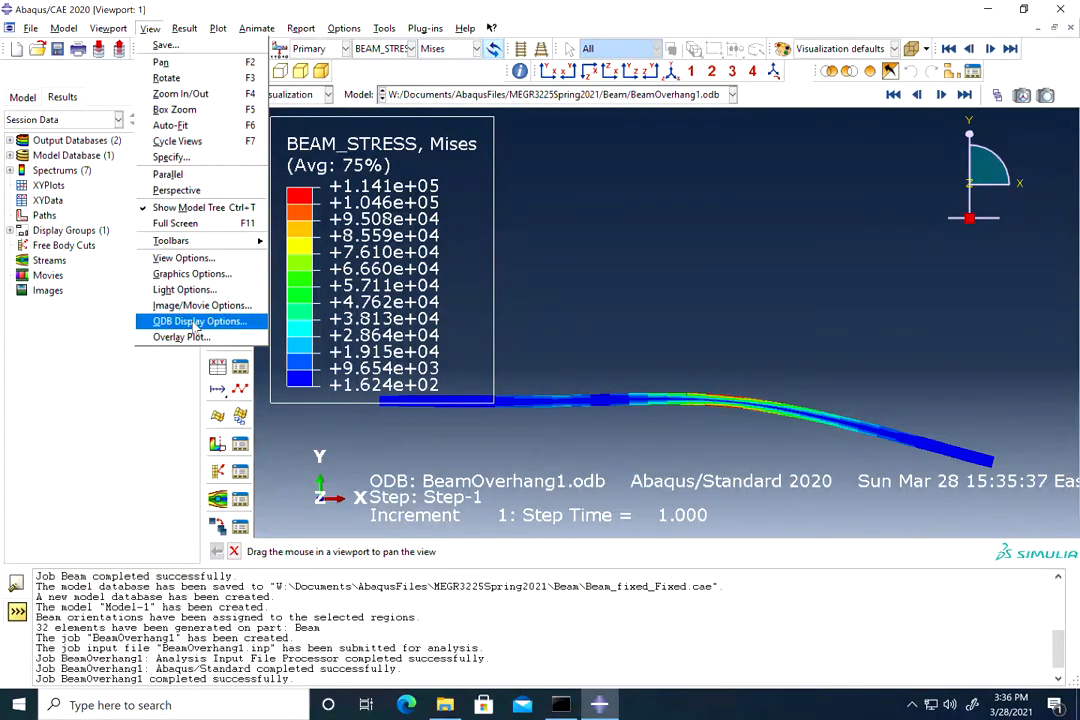
pyautogui.click(196, 322)
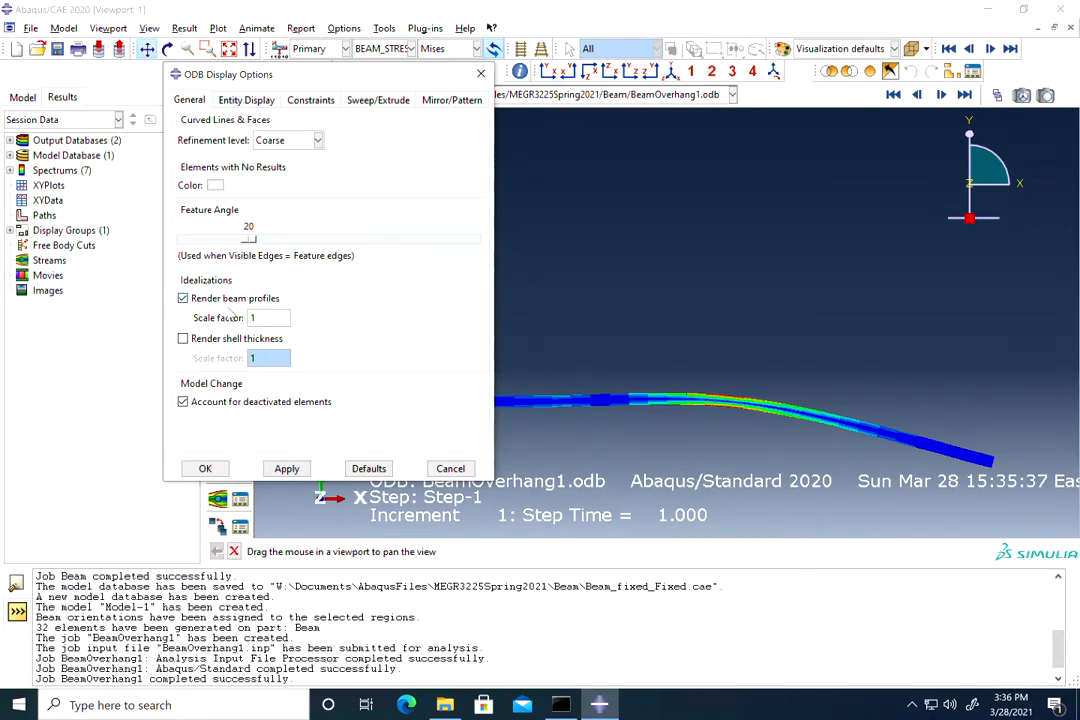
pyautogui.click(183, 298)
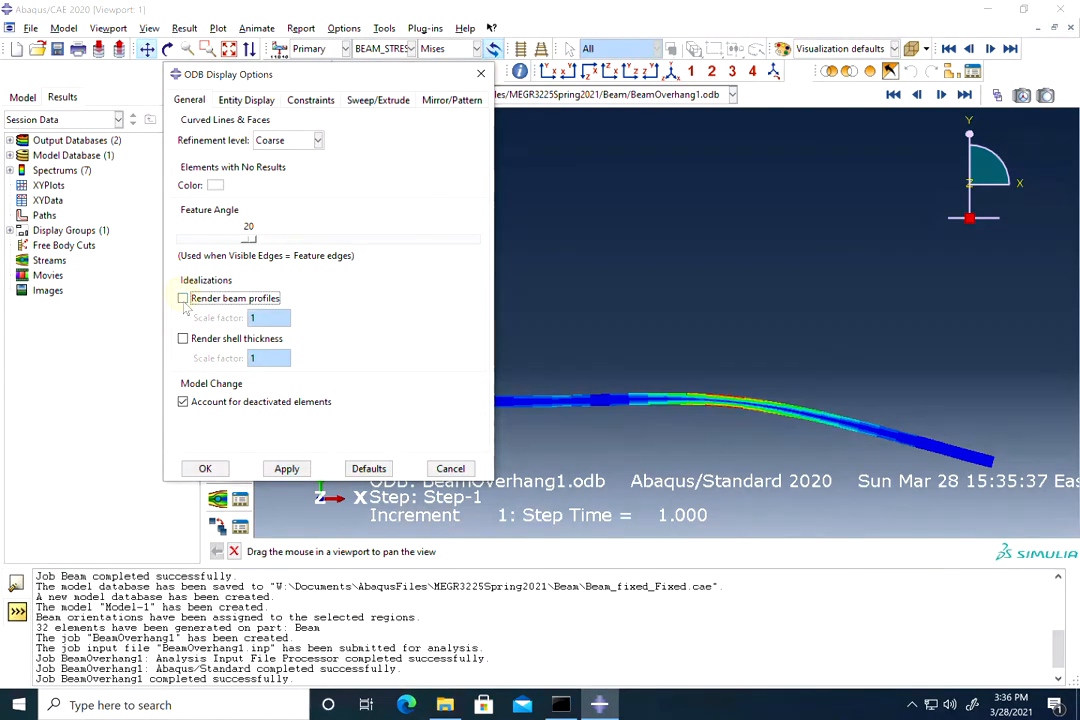
pyautogui.click(206, 469)
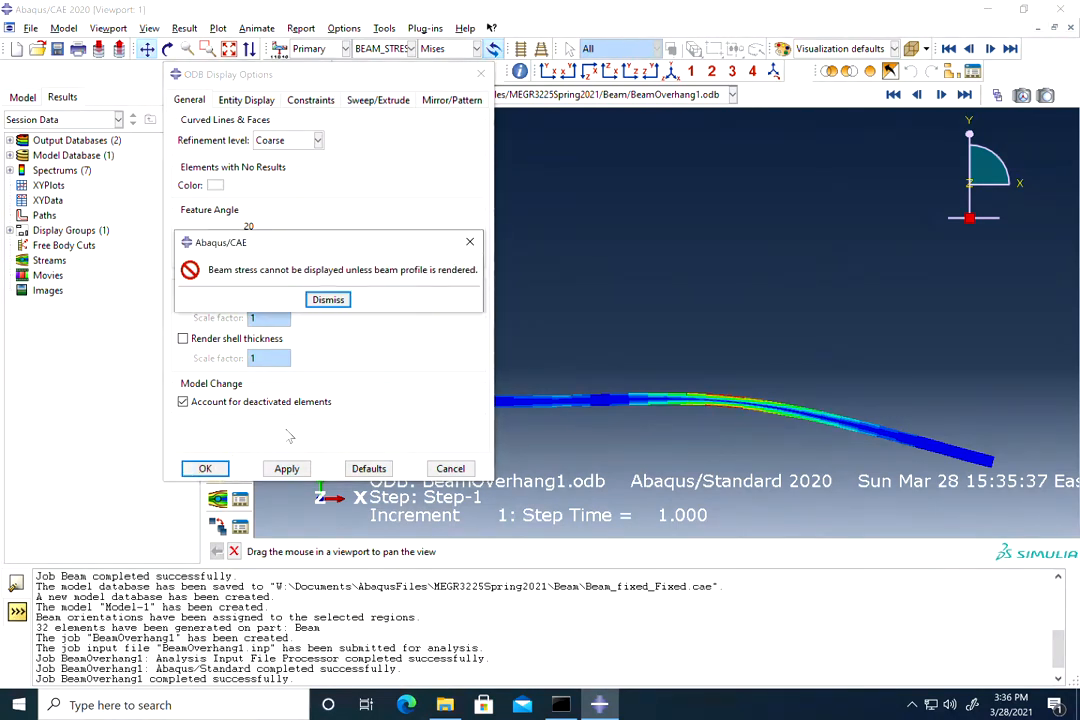
pyautogui.click(345, 300)
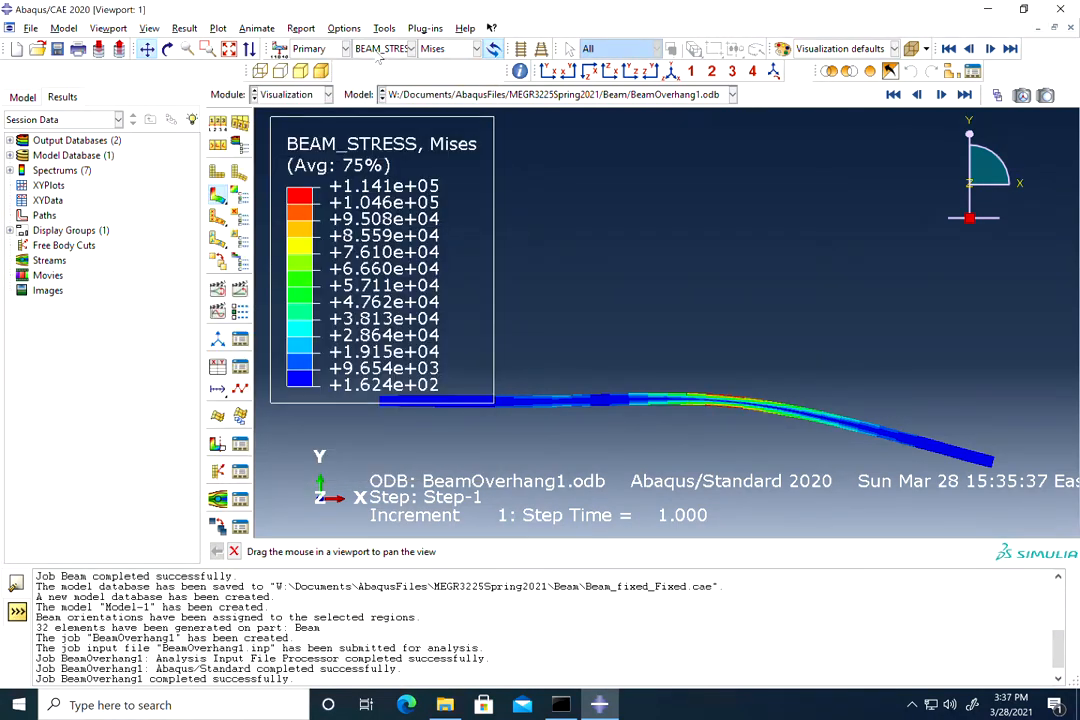
pyautogui.click(383, 48)
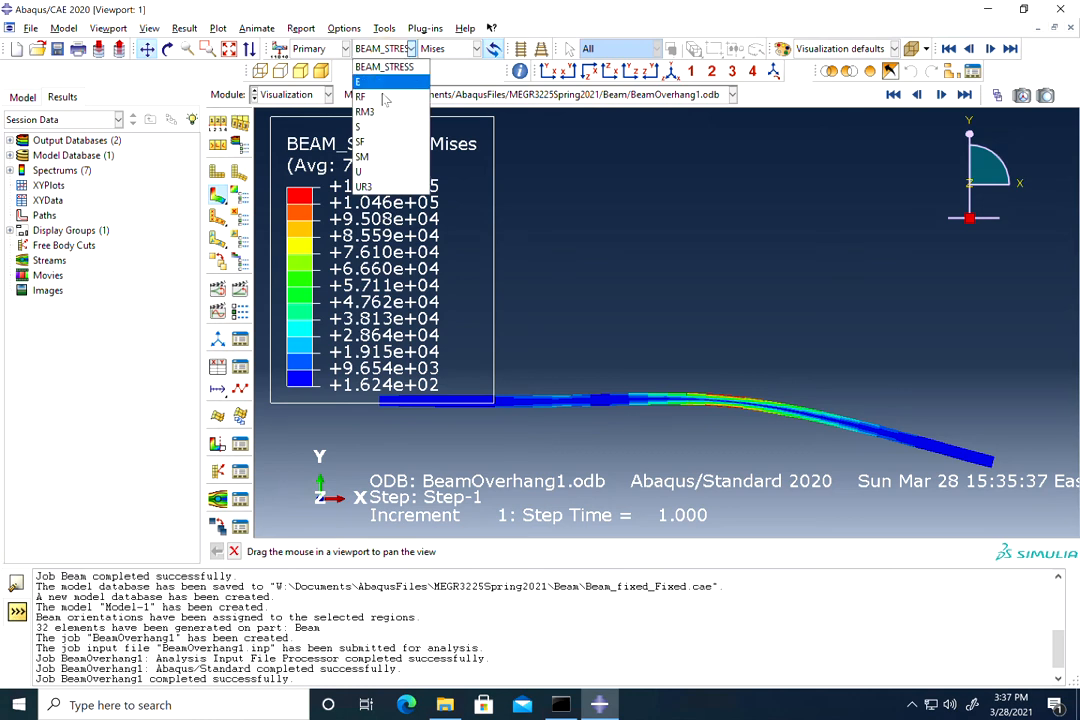
pyautogui.click(372, 171)
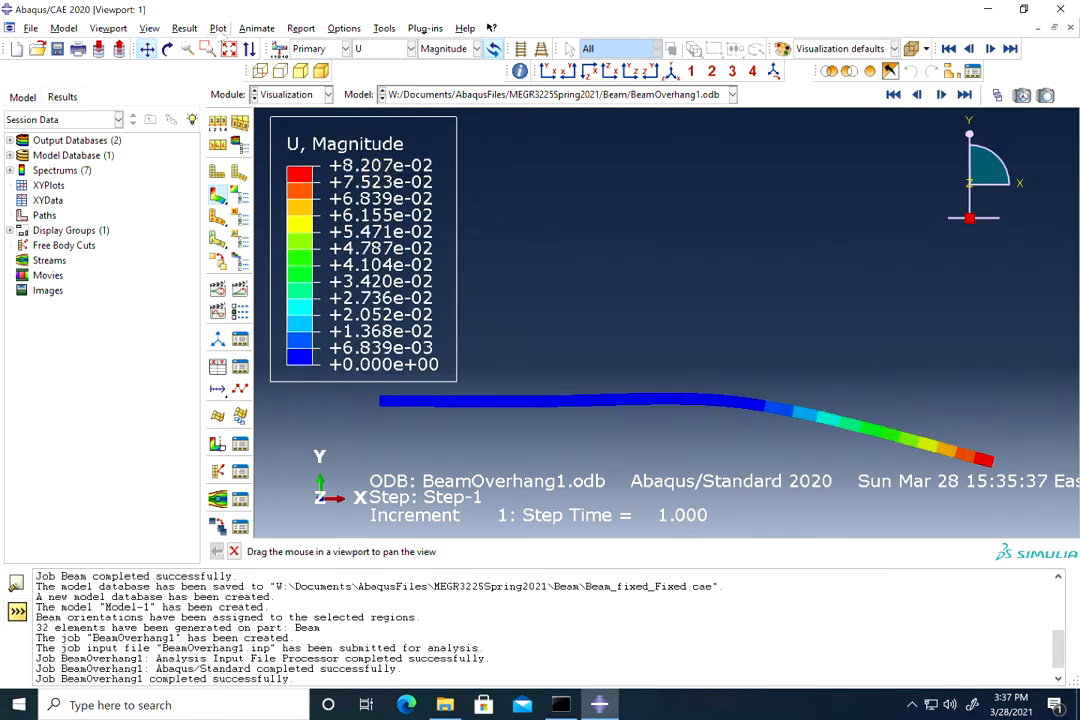
# Step: Draw the beam as a line without profiles, switch to BEAM_STRESS, and dismiss the error
pyautogui.click(216, 29)
pyautogui.moveTo(150, 28)
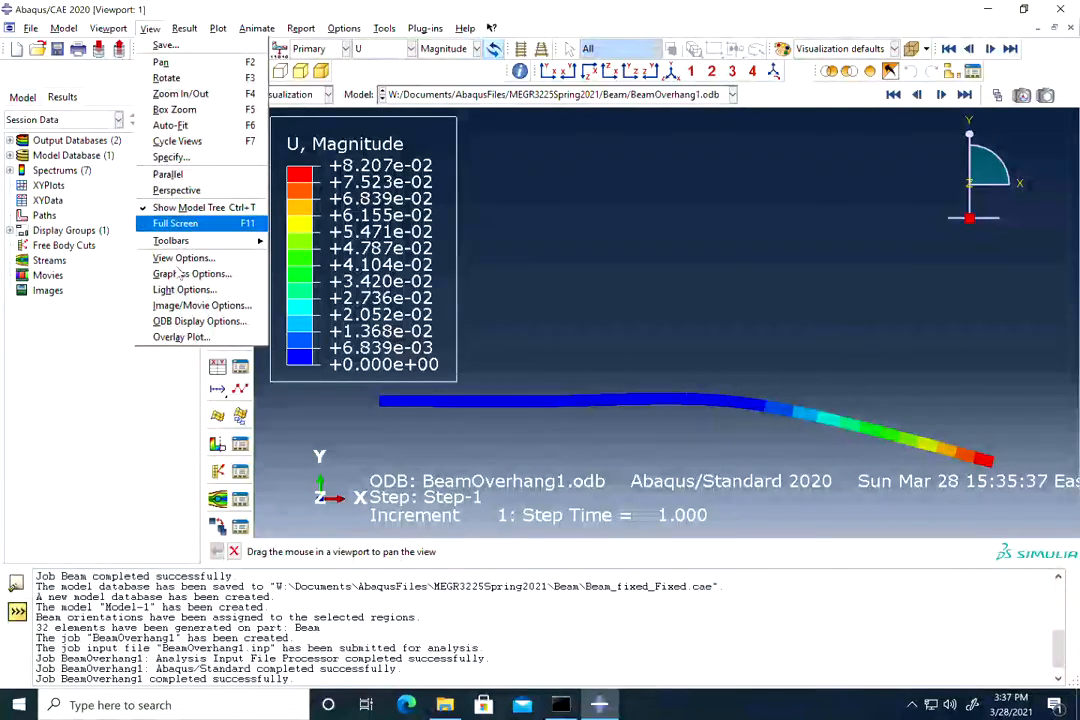
pyautogui.click(180, 321)
pyautogui.click(183, 298)
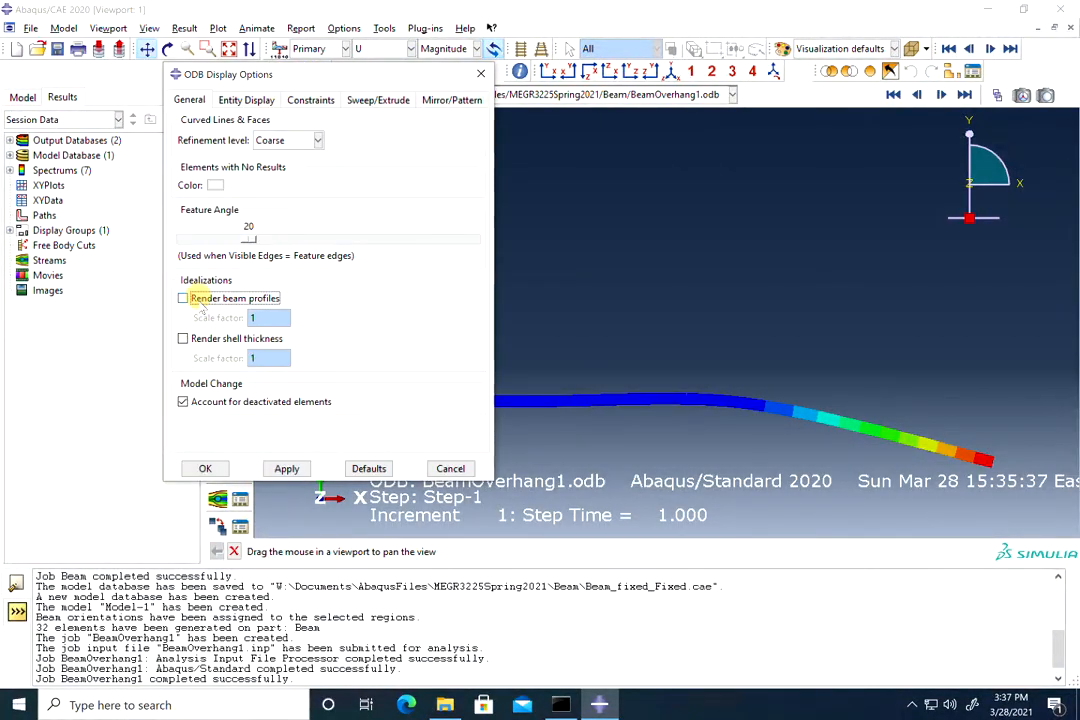
pyautogui.click(206, 469)
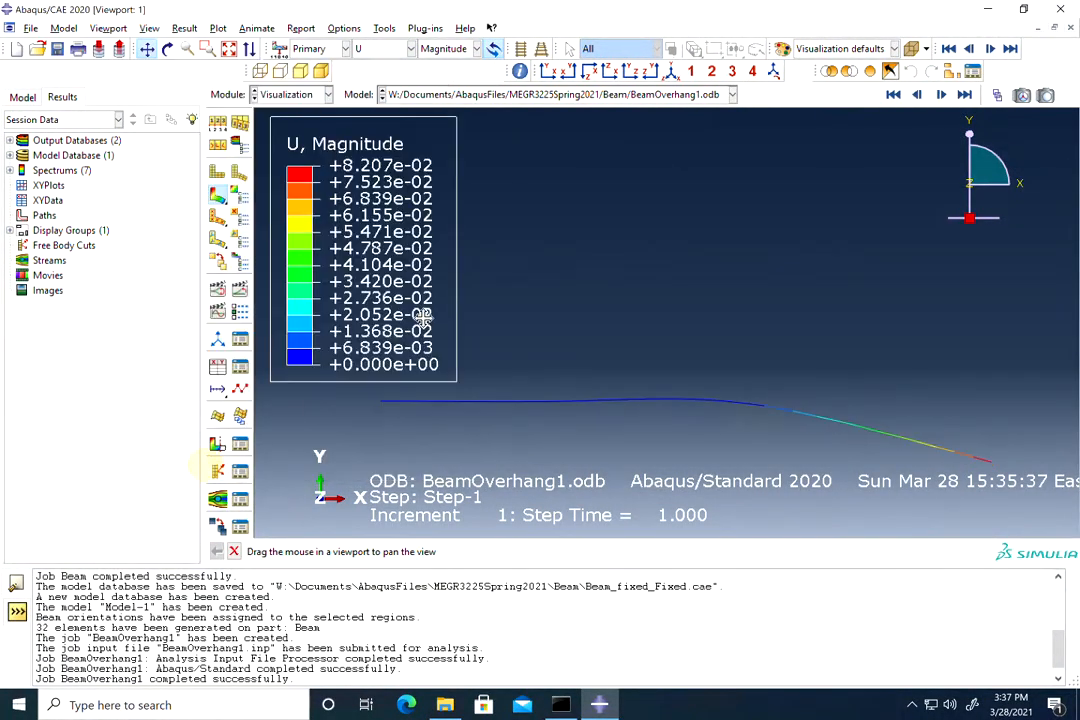
pyautogui.click(386, 49)
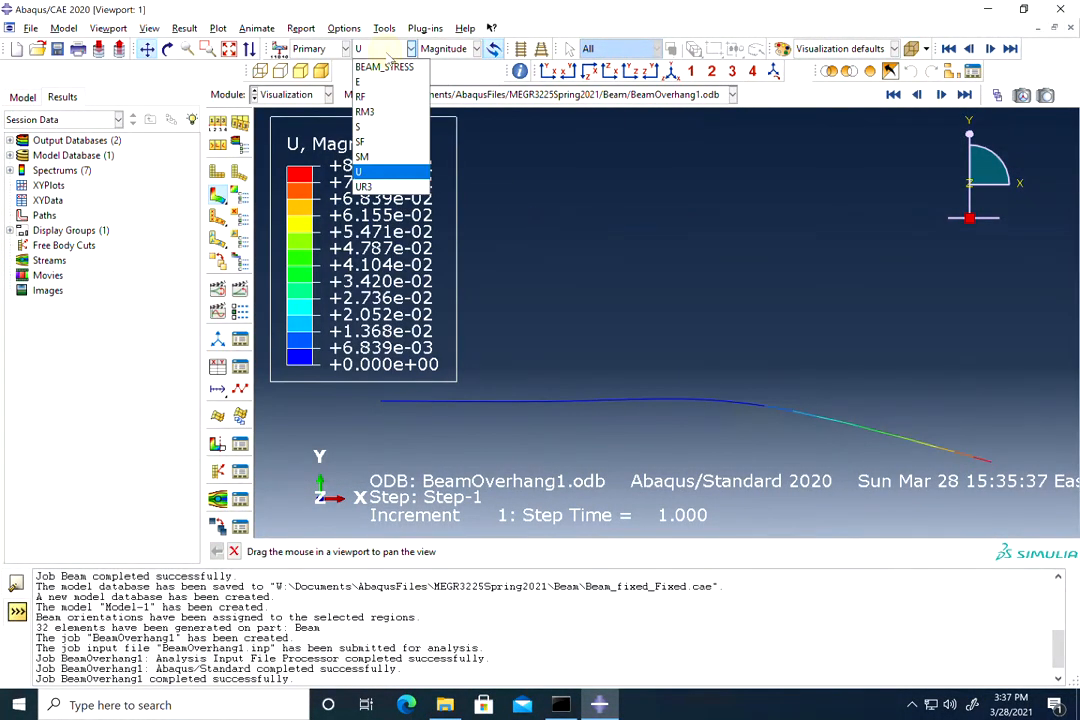
pyautogui.click(385, 68)
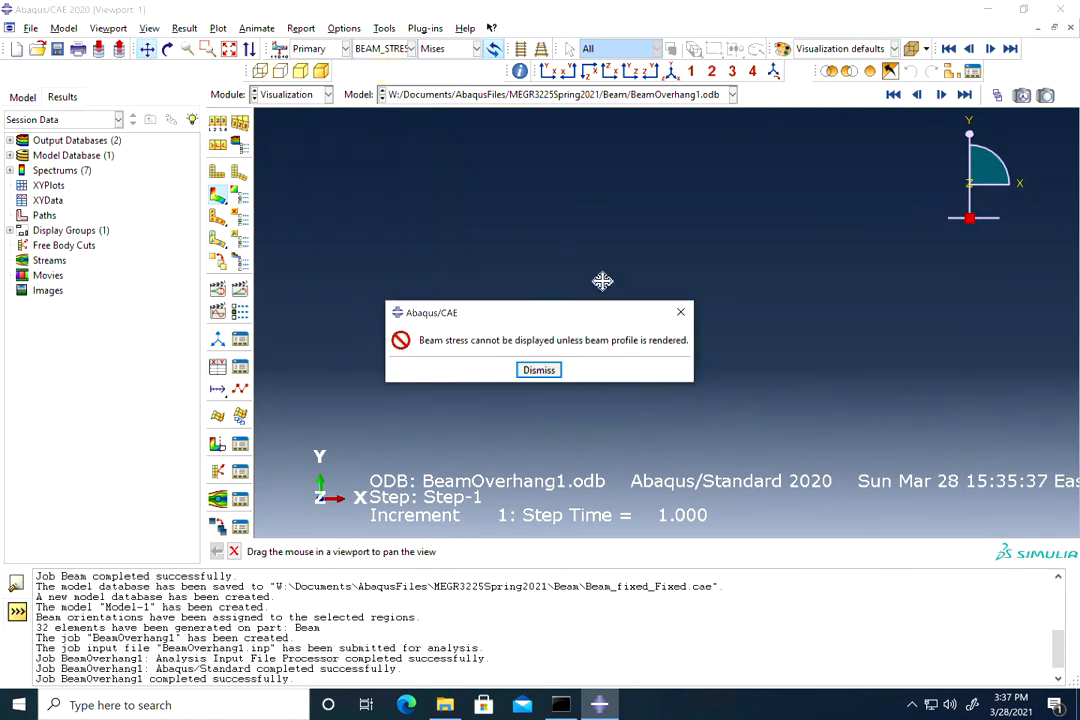
pyautogui.click(538, 369)
# Step: Enable Render beam profiles in ODB Display Options to show the BEAM_STRESS Mises contour
pyautogui.click(149, 28)
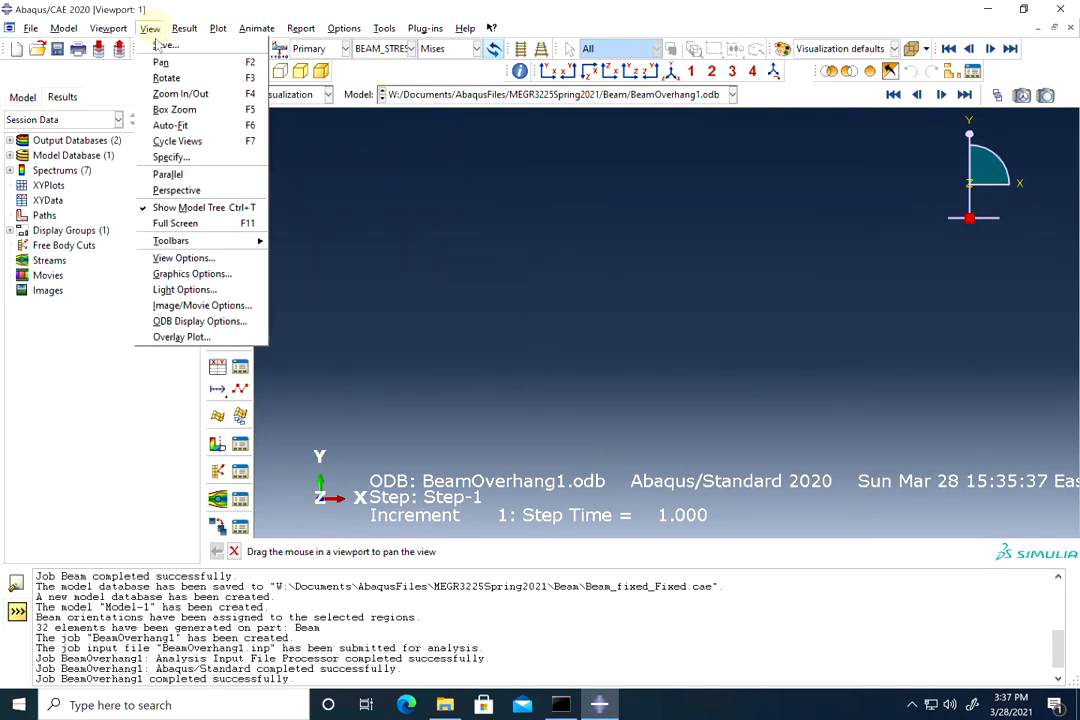
pyautogui.click(199, 321)
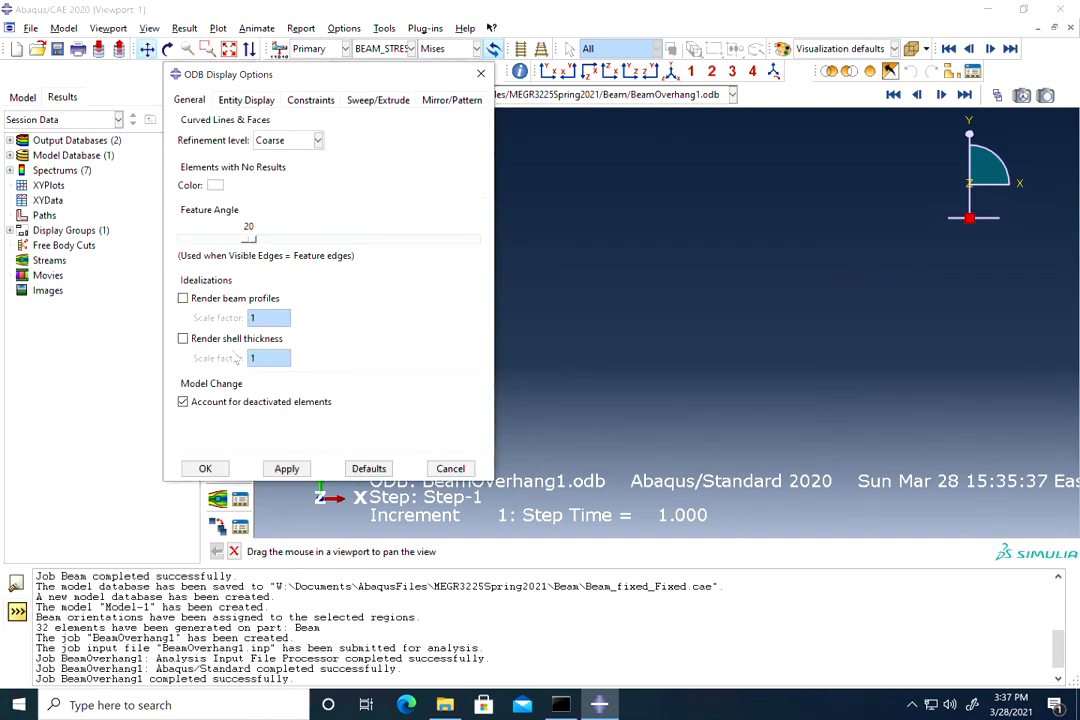
pyautogui.click(183, 298)
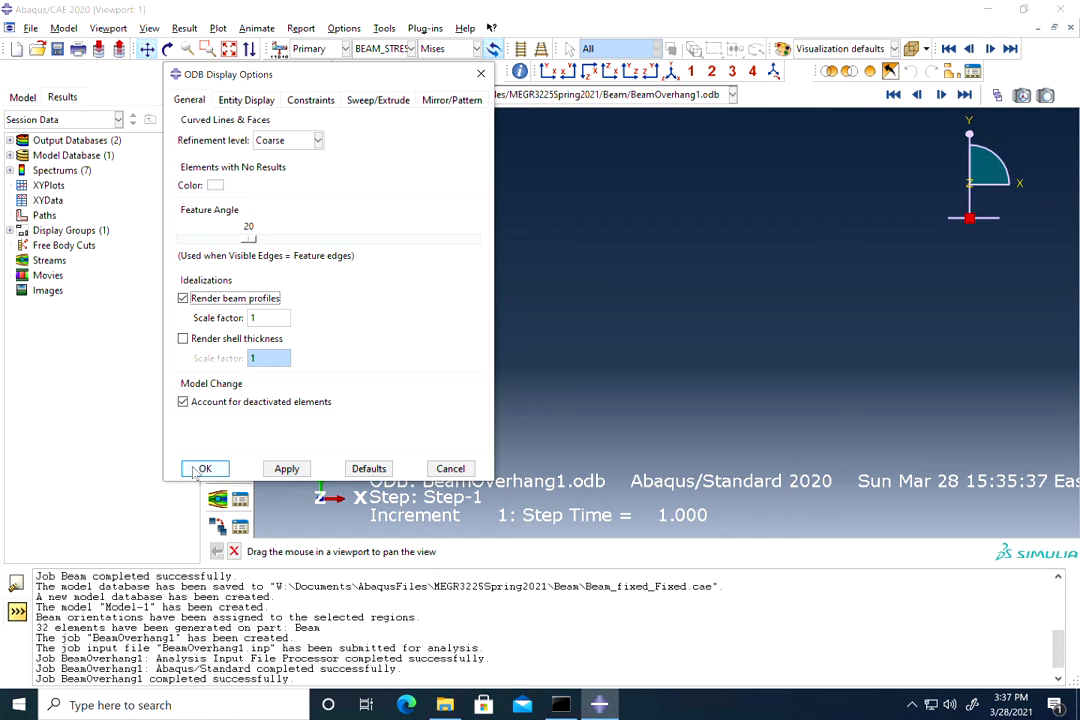
pyautogui.click(203, 469)
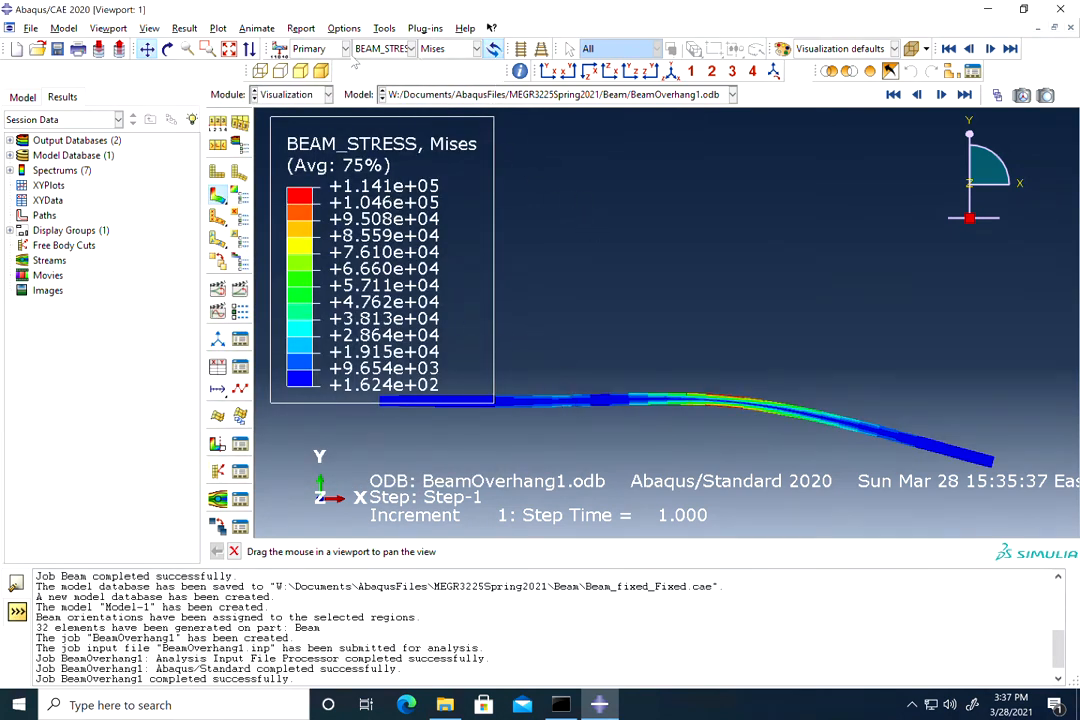
# Step: Show BEAM_STRESS component S11 (+1.141e+05 to -1.141e+05) and pan and zoom to inspect it
pyautogui.click(450, 48)
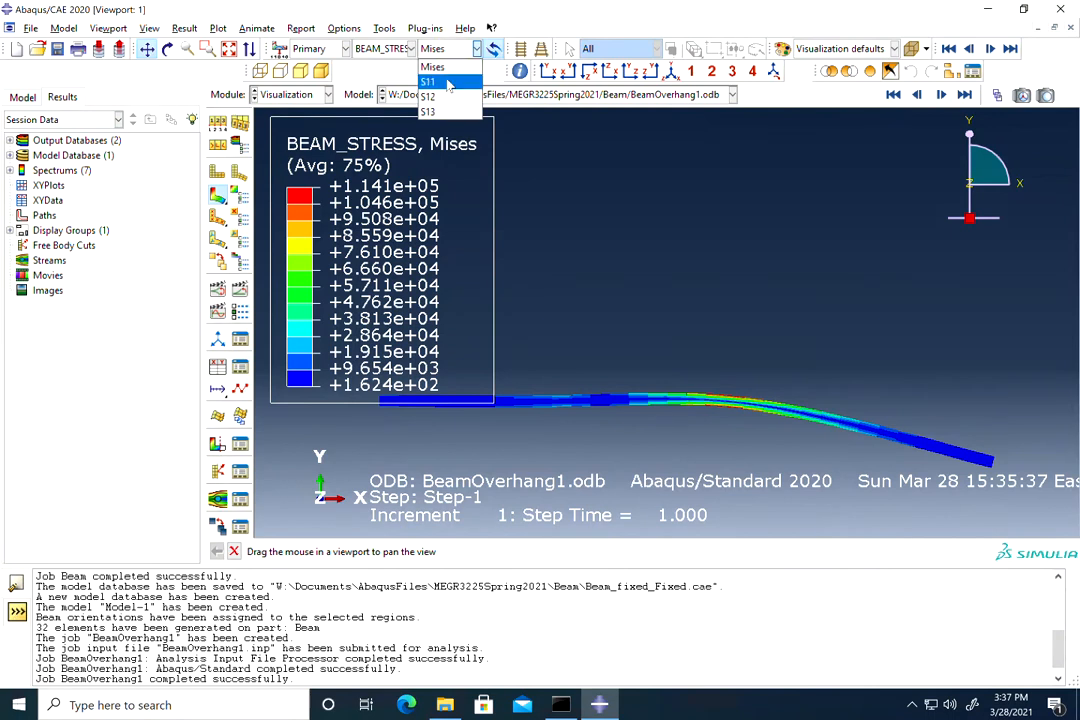
pyautogui.click(447, 80)
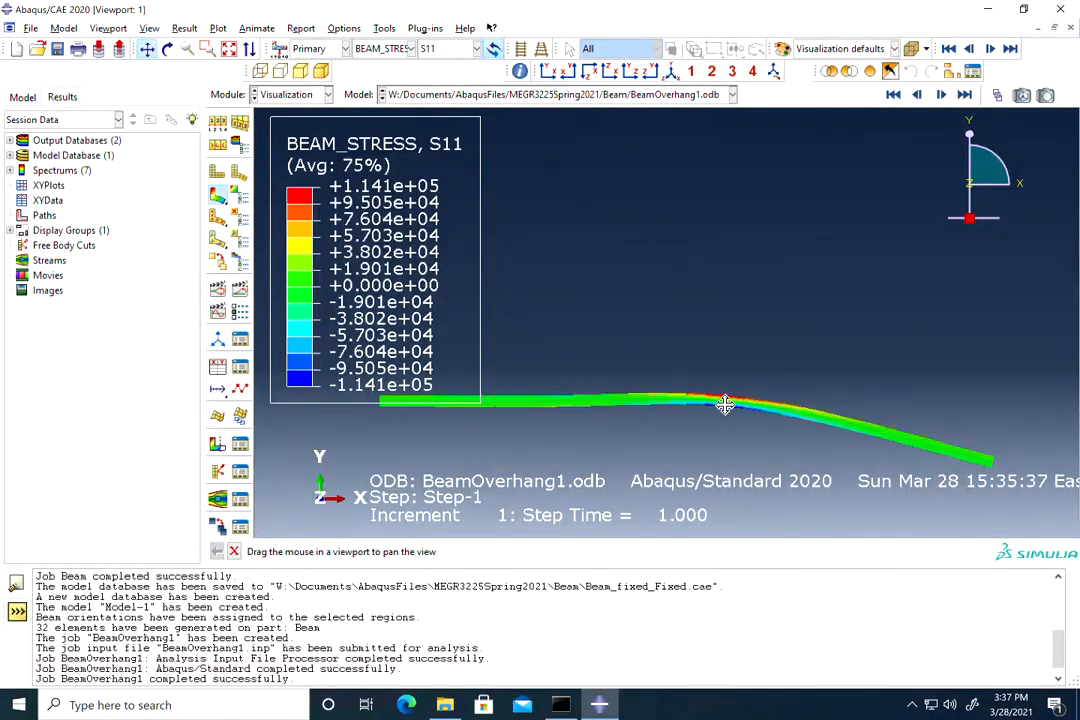
pyautogui.moveTo(650, 330); pyautogui.dragTo(766, 349)
pyautogui.scroll(-2, 757, 341)
pyautogui.scroll(-2, 724, 329)
pyautogui.scroll(-2, 724, 329)
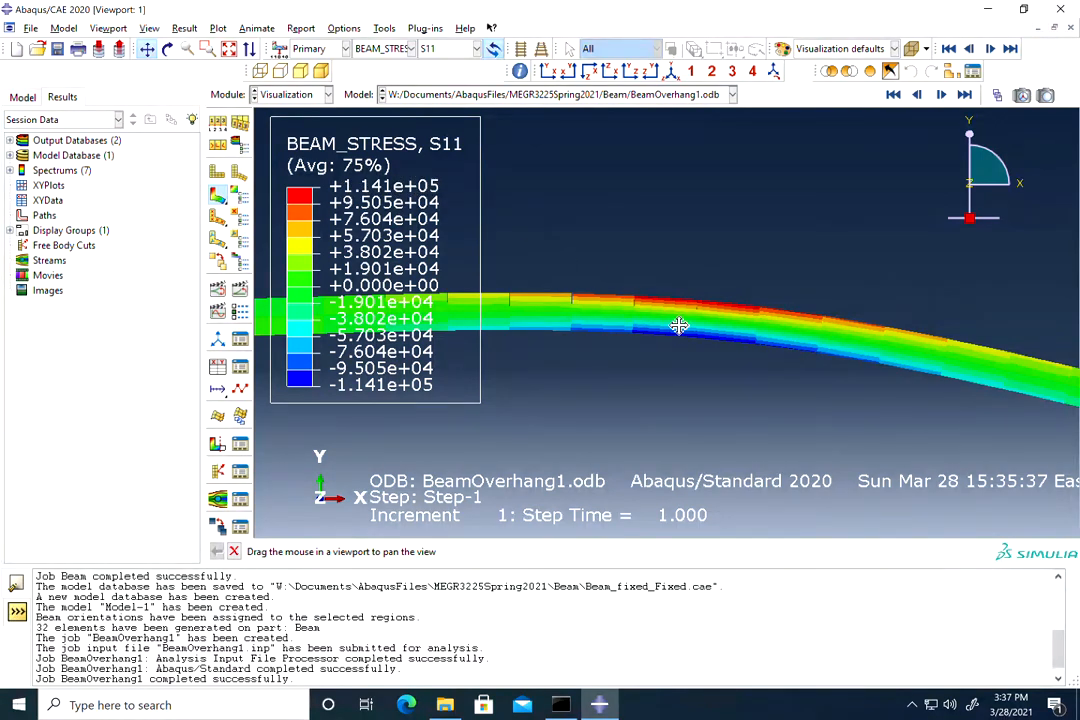
pyautogui.scroll(-5, 735, 414)
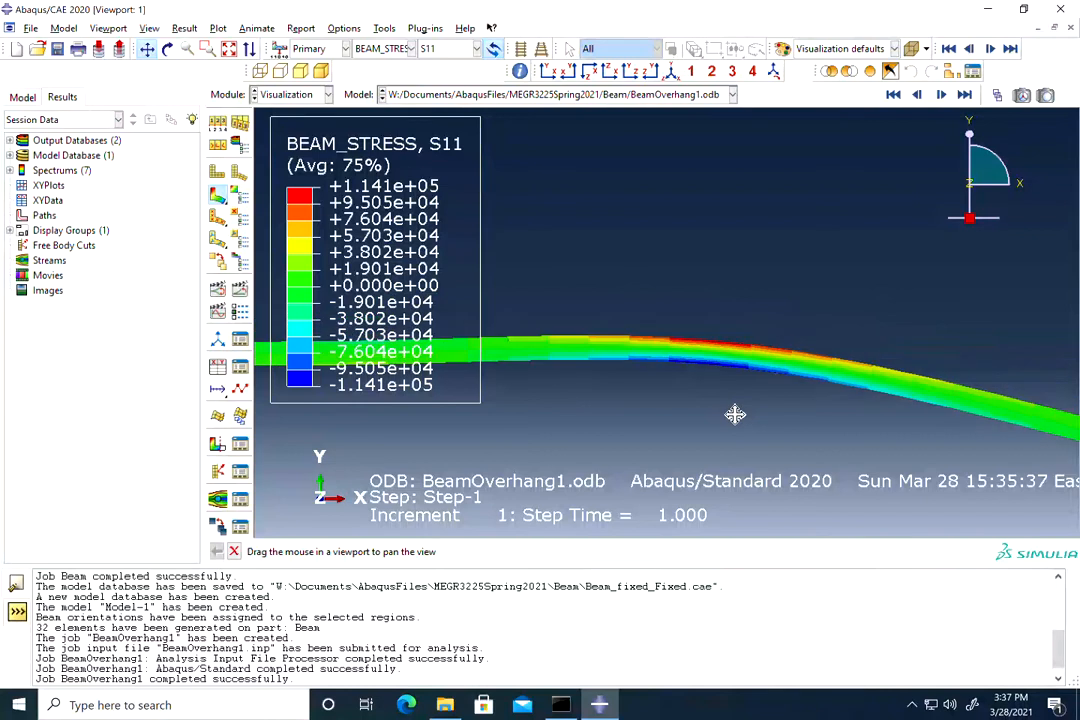
pyautogui.moveTo(735, 414); pyautogui.dragTo(812, 294)
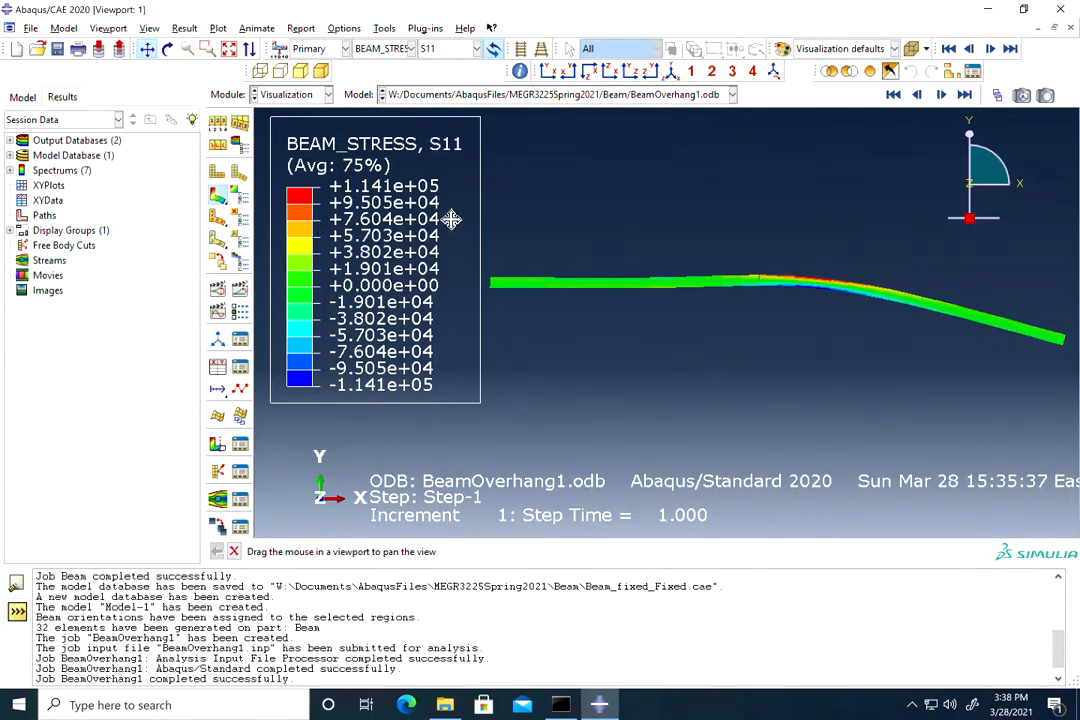
# Step: Set up a field output report with RF and RM3 selected and S excluded
pyautogui.click(301, 28)
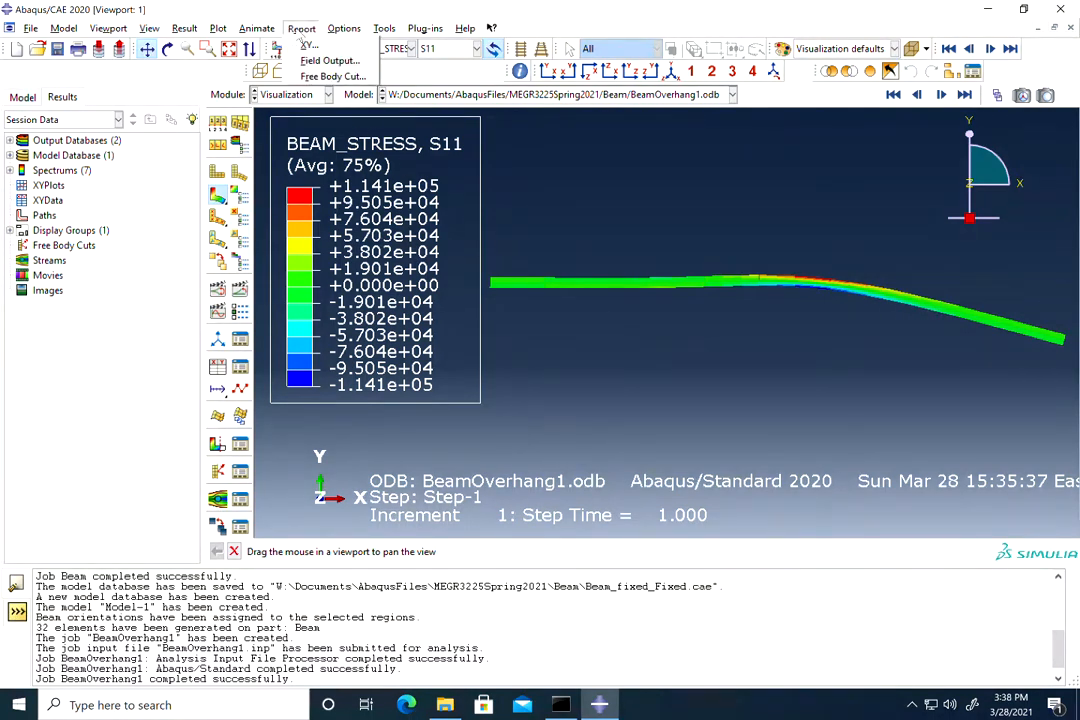
pyautogui.click(317, 62)
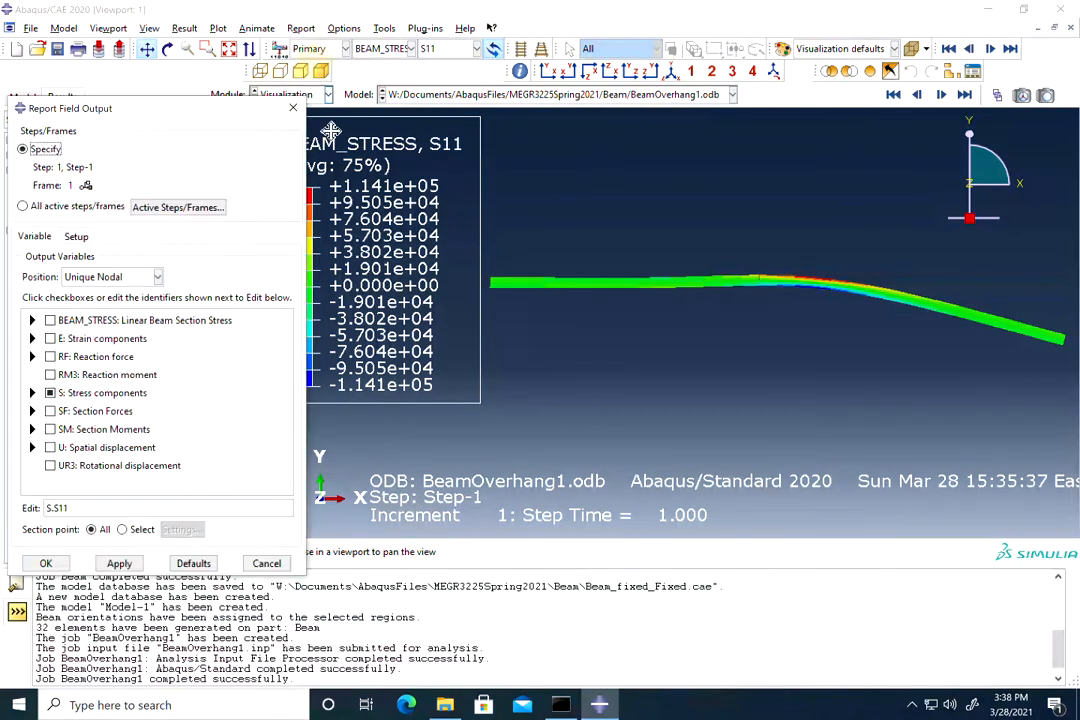
pyautogui.moveTo(170, 108); pyautogui.dragTo(228, 64)
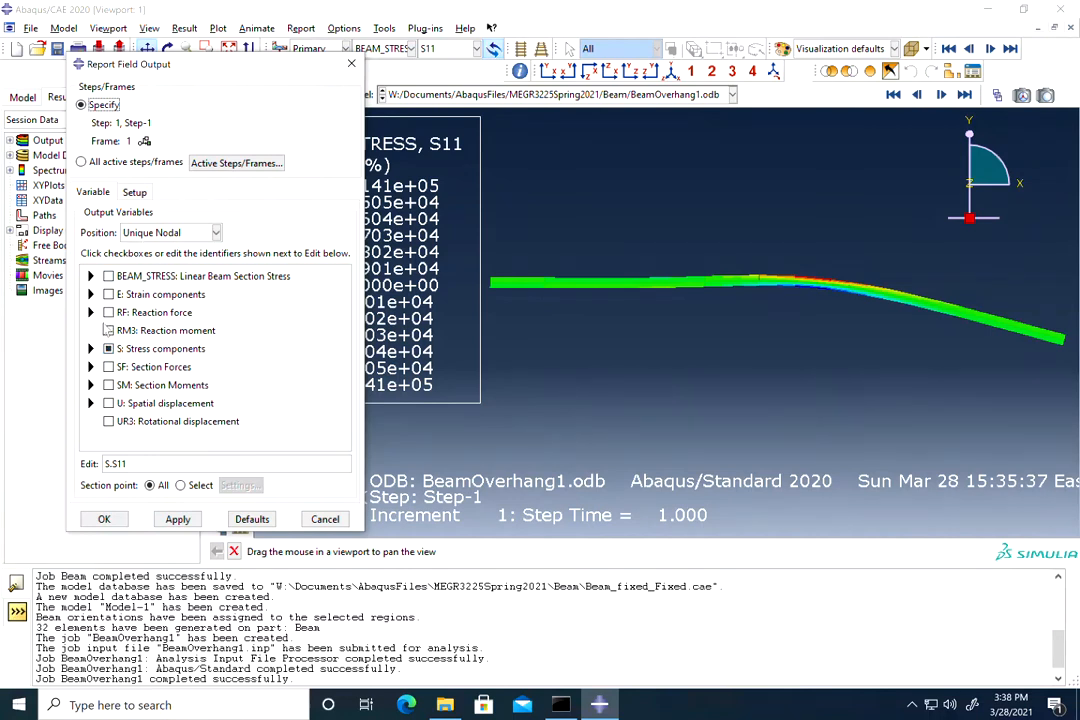
pyautogui.click(108, 312)
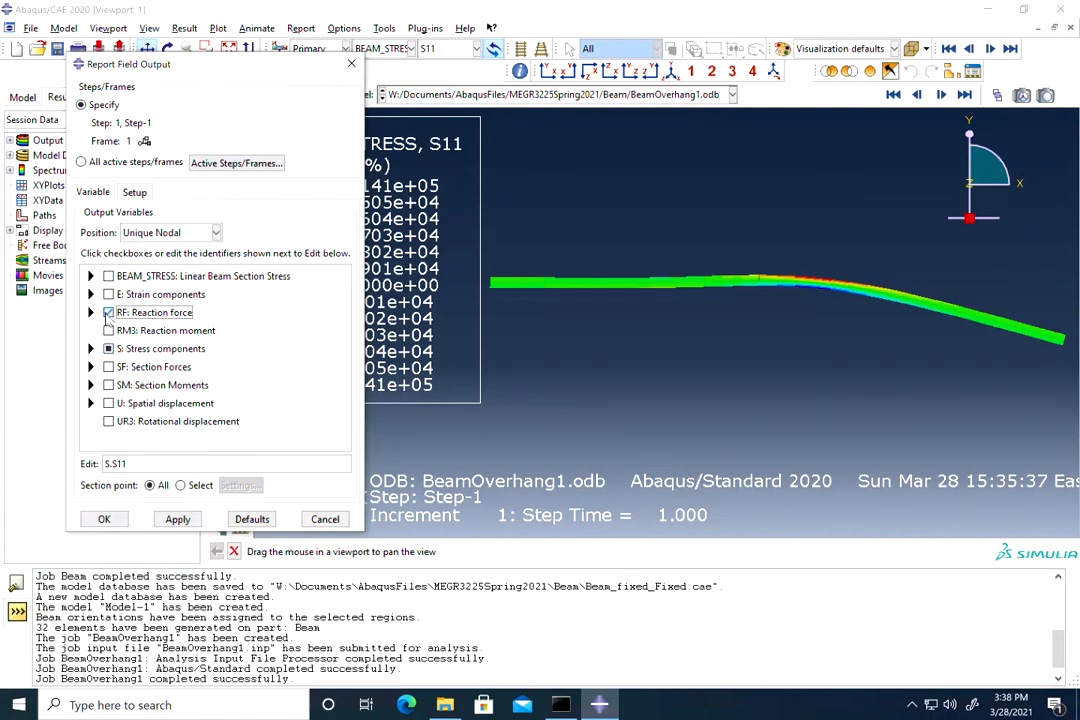
pyautogui.click(108, 330)
pyautogui.click(108, 348)
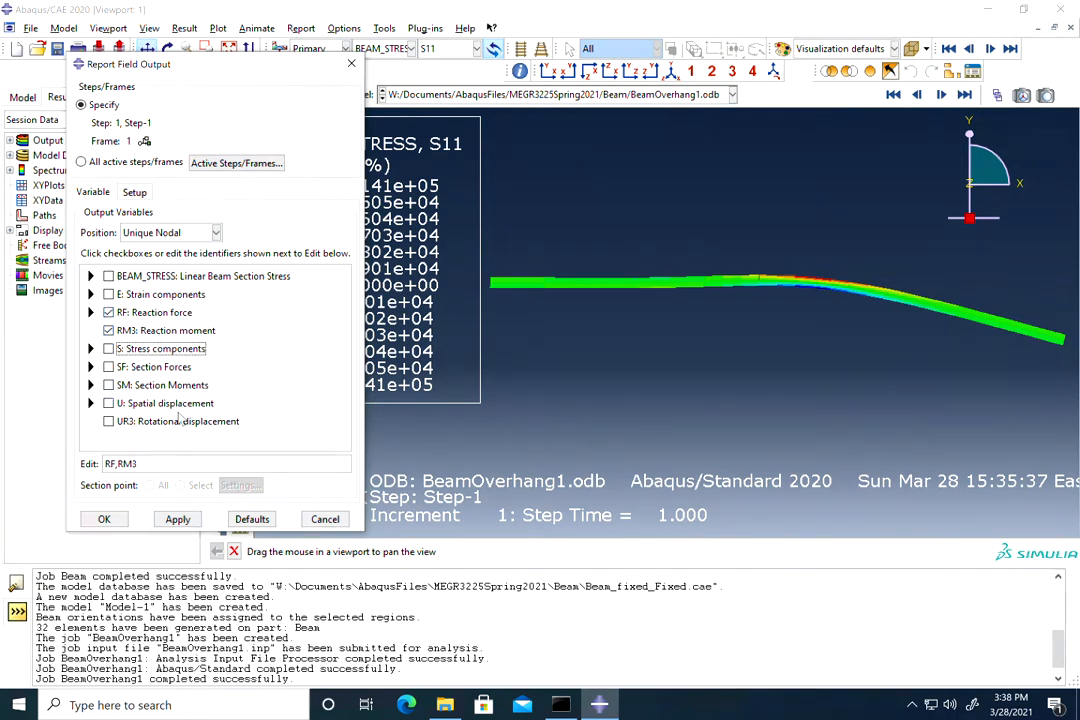
# Step: Name the report file OverHangReactions.rpt and write the report
pyautogui.click(136, 193)
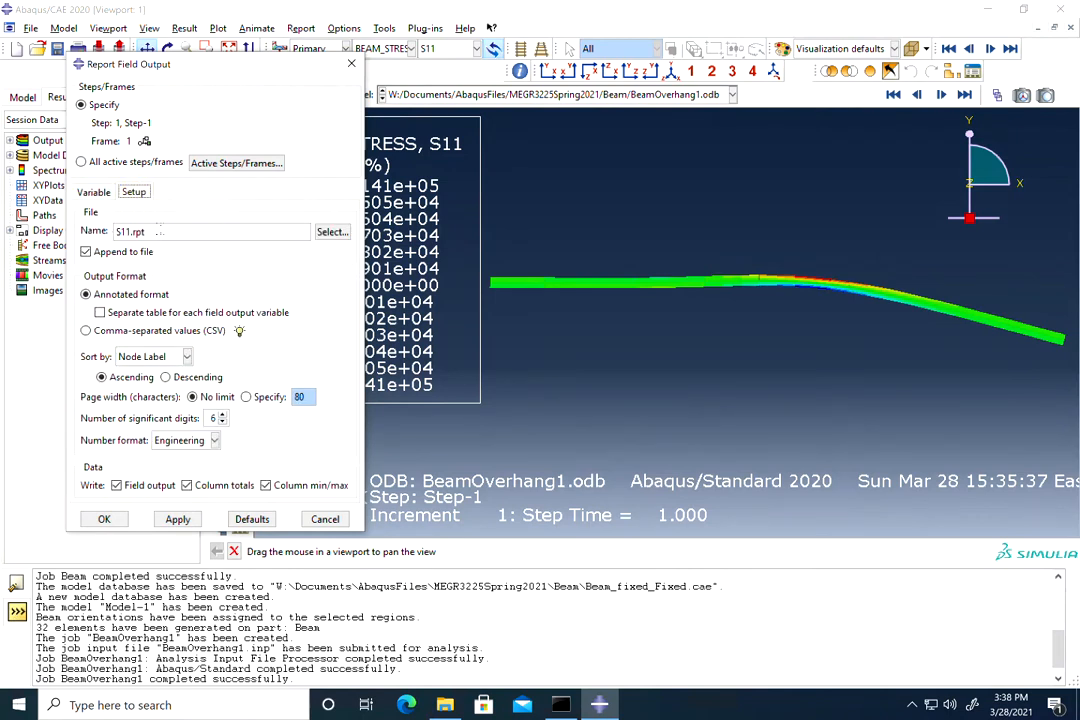
pyautogui.doubleClick(122, 231)
pyautogui.write('OverHangReactions')
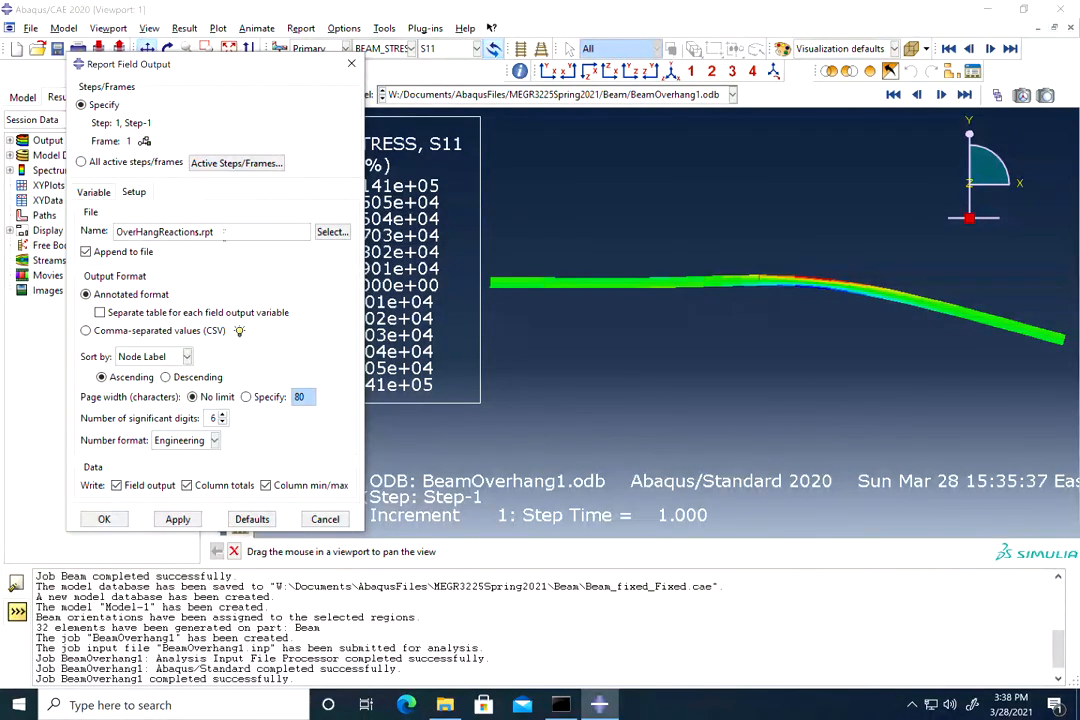
pyautogui.click(106, 519)
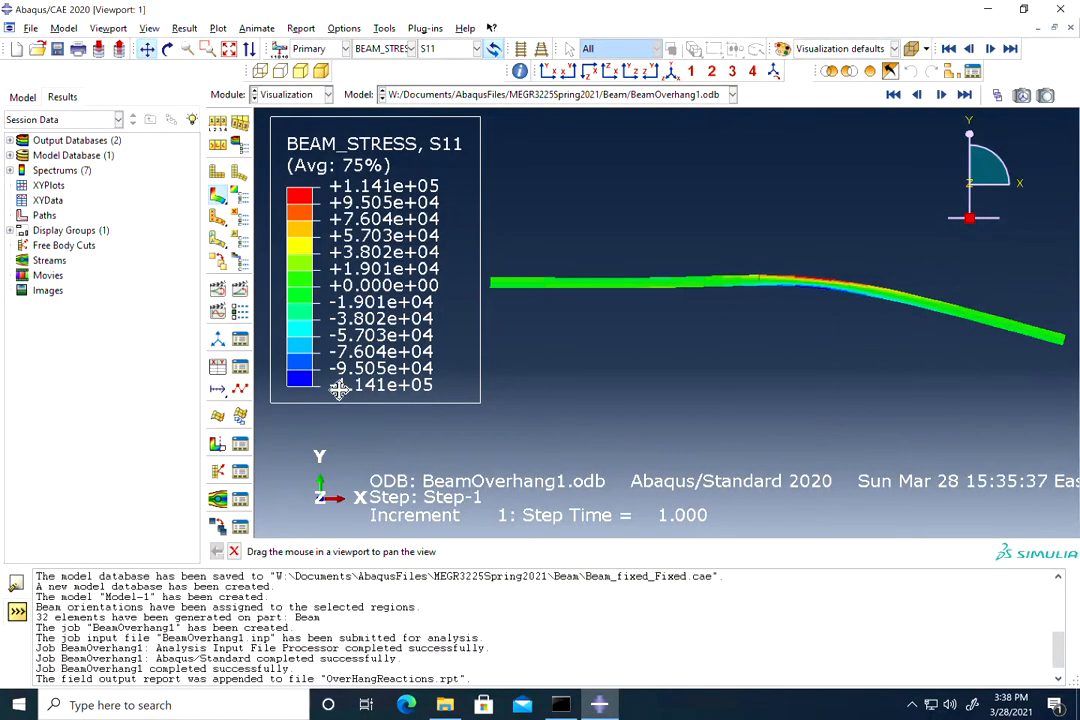
# Step: Show the Beam folder sorted newest first, with OverHangReactions.rpt (4 KB) at the top
pyautogui.click(446, 705)
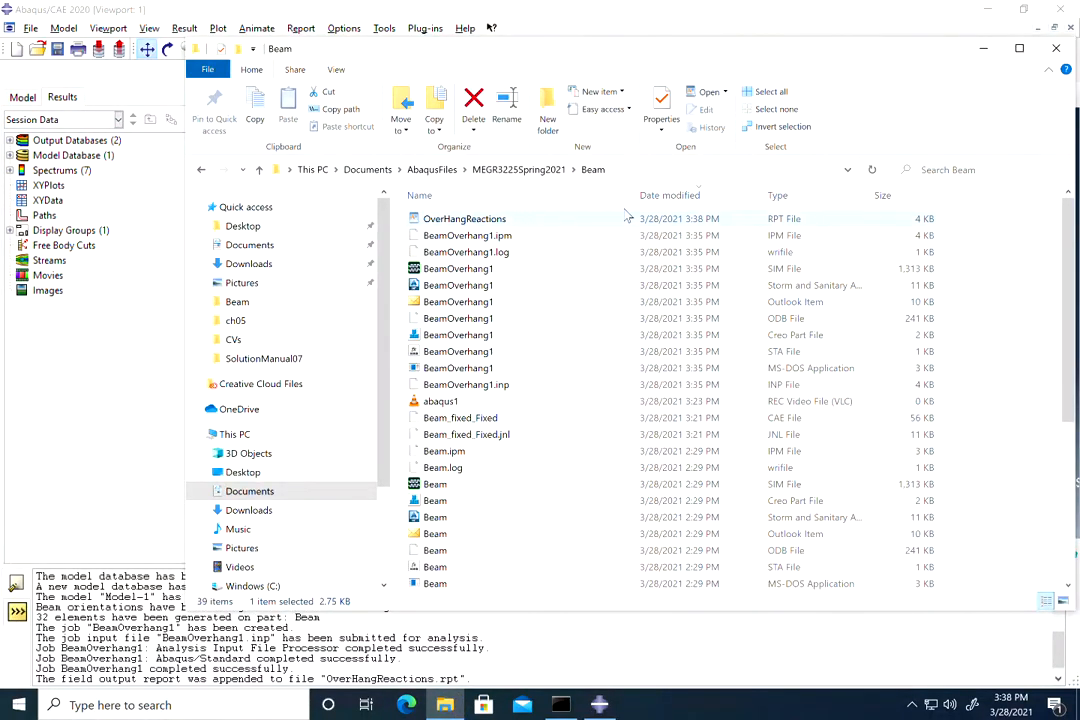
pyautogui.click(699, 196)
pyautogui.click(699, 196)
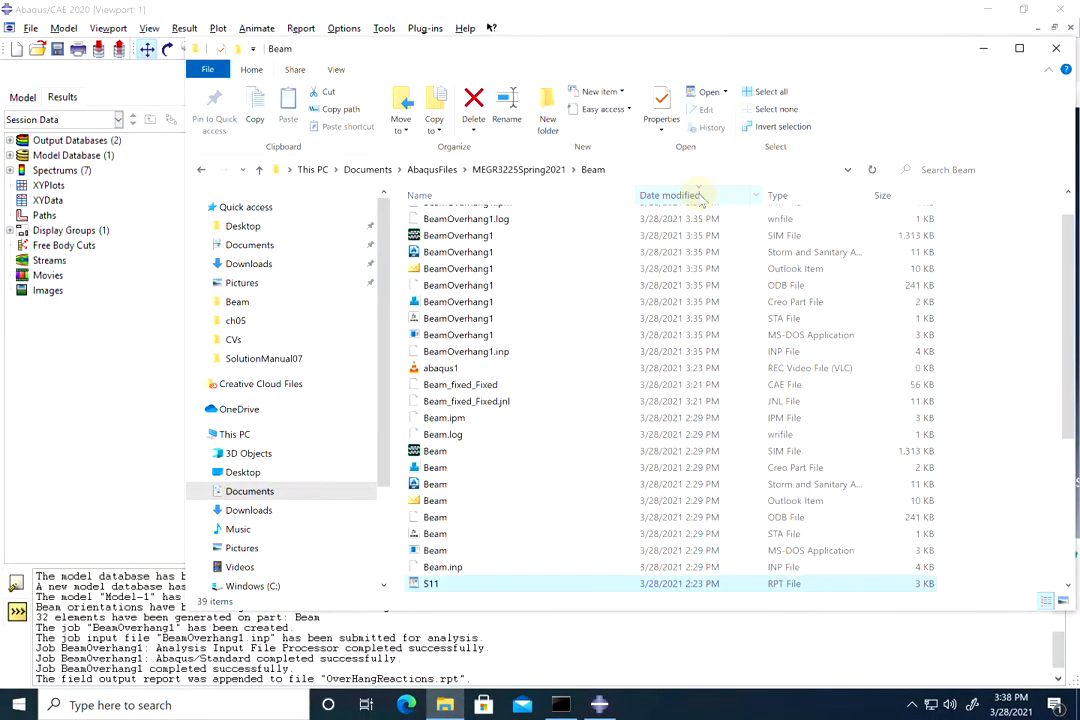
pyautogui.scroll(1, 563, 336)
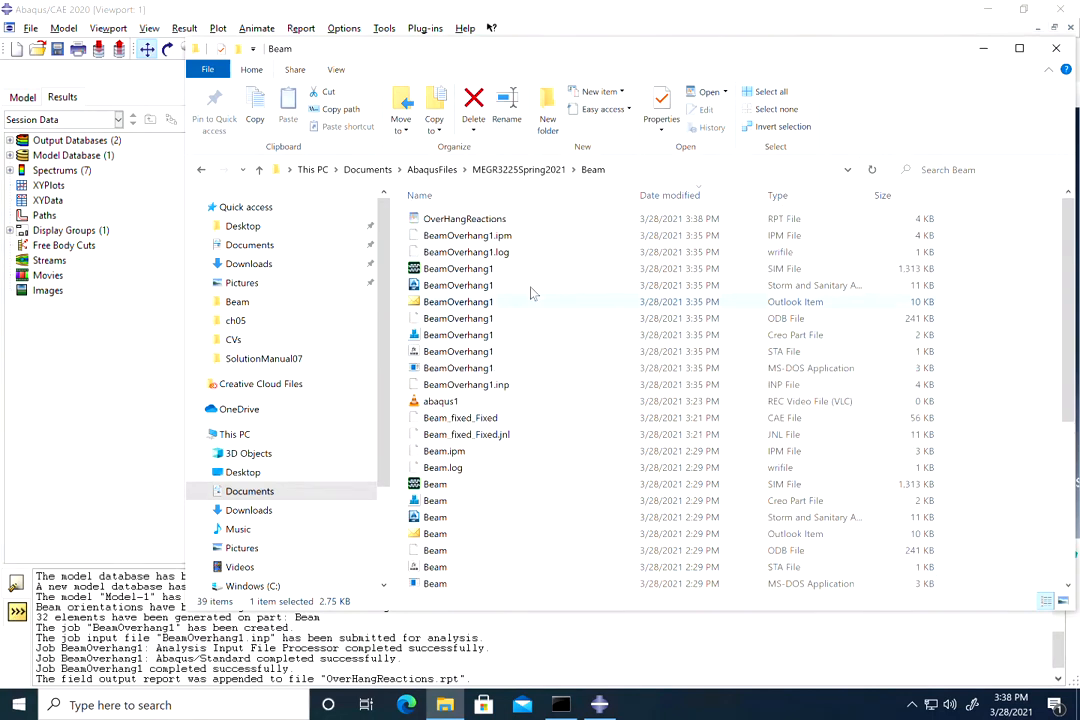
pyautogui.doubleClick(466, 219)
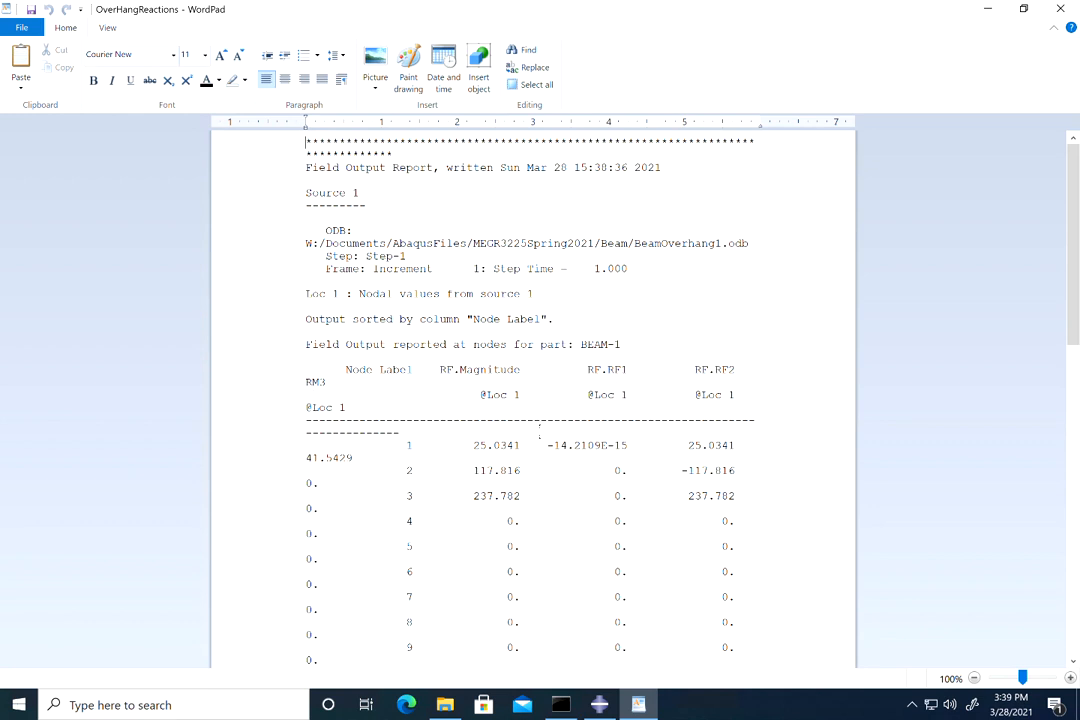
pyautogui.scroll(-1, 530, 425)
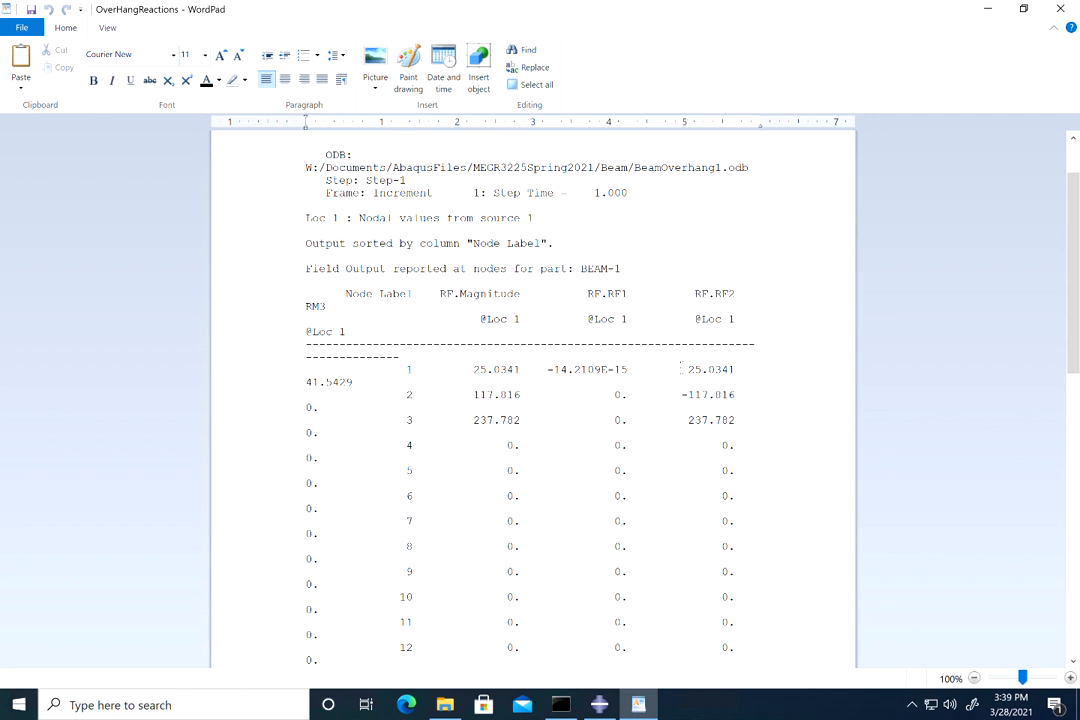
pyautogui.doubleClick(697, 369)
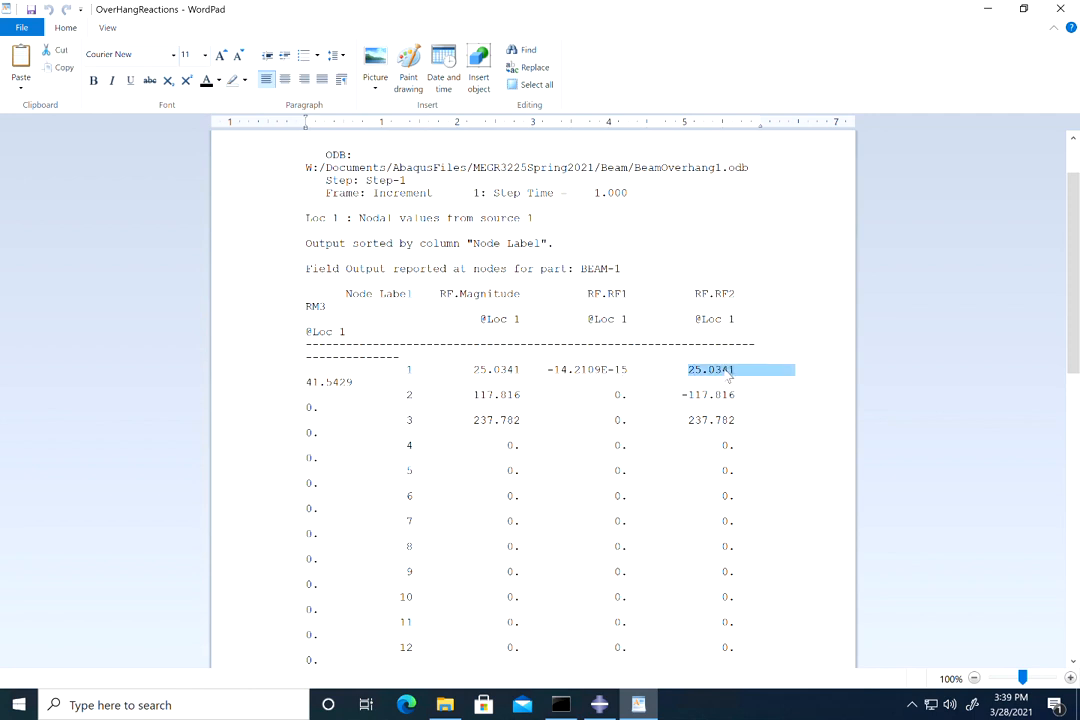
pyautogui.doubleClick(309, 385)
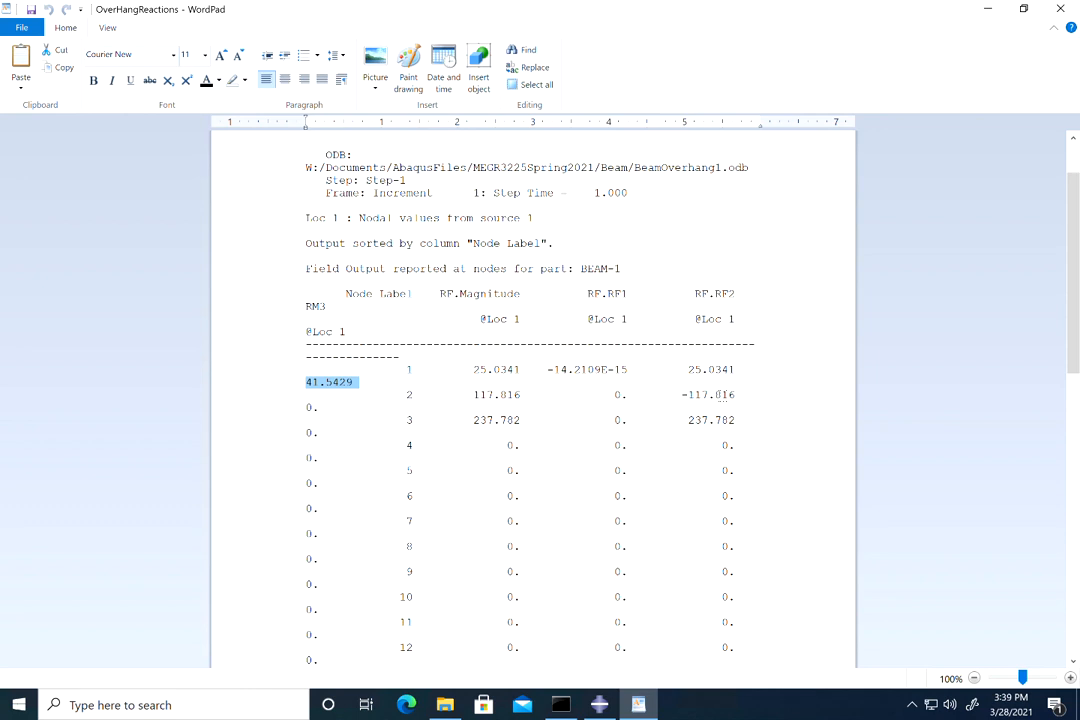
pyautogui.doubleClick(690, 422)
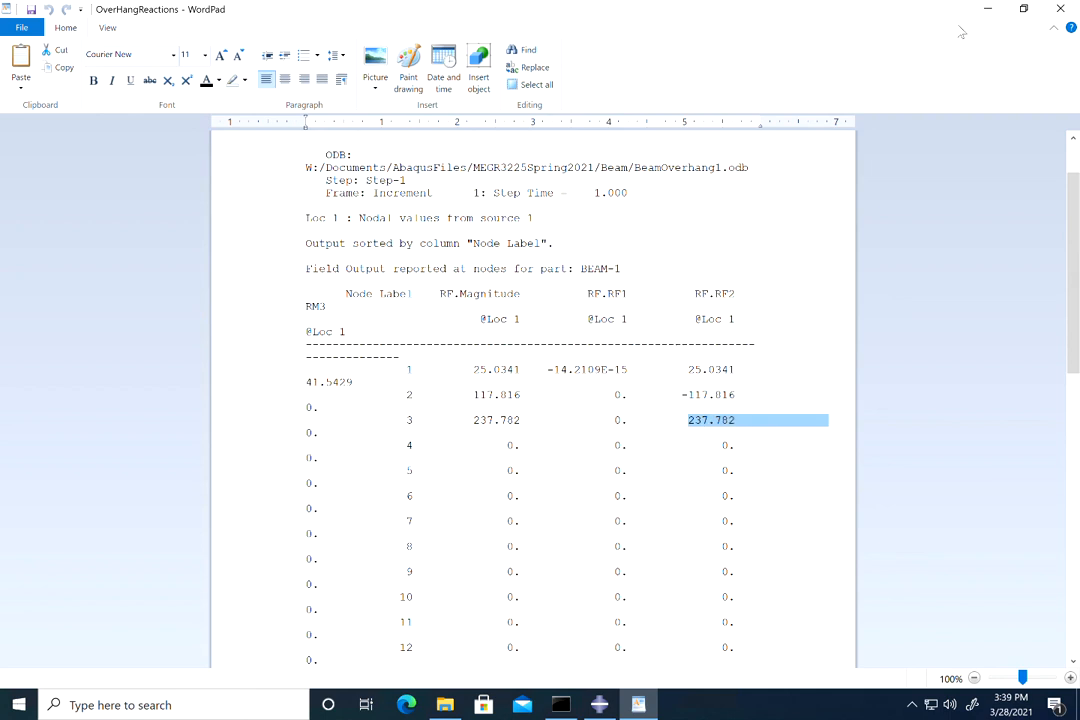
pyautogui.click(1061, 9)
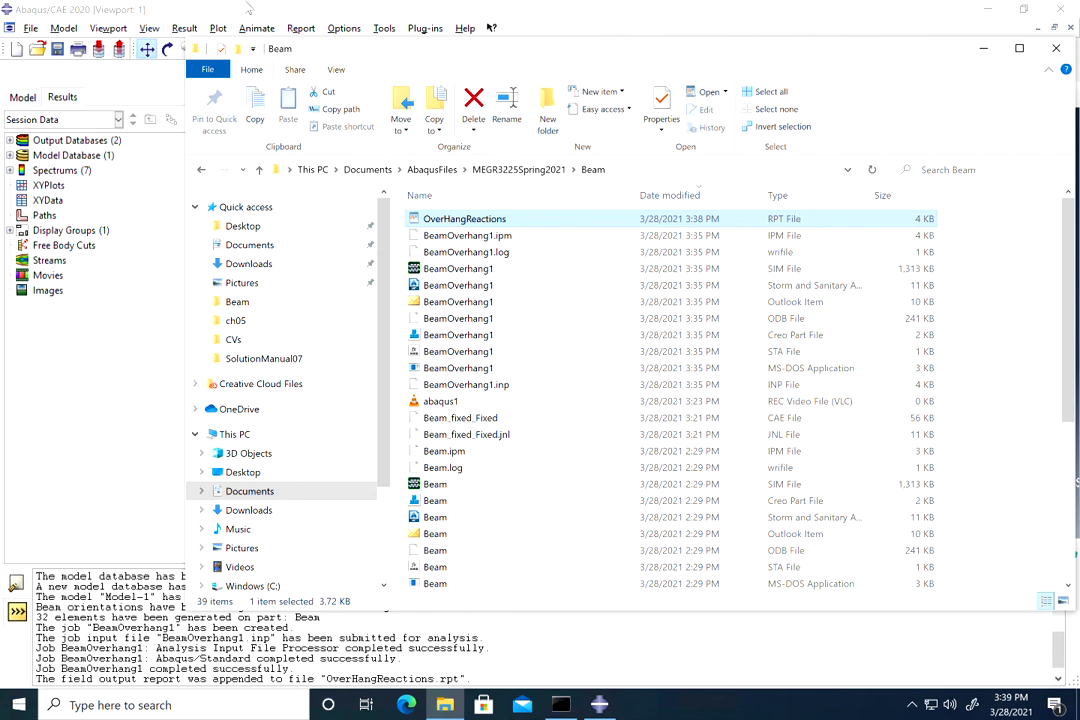
# Step: Reopen the Field Output report settings, then minimize the remote session to reveal the Whiteboard sketch
pyautogui.click(245, 12)
pyautogui.click(300, 28)
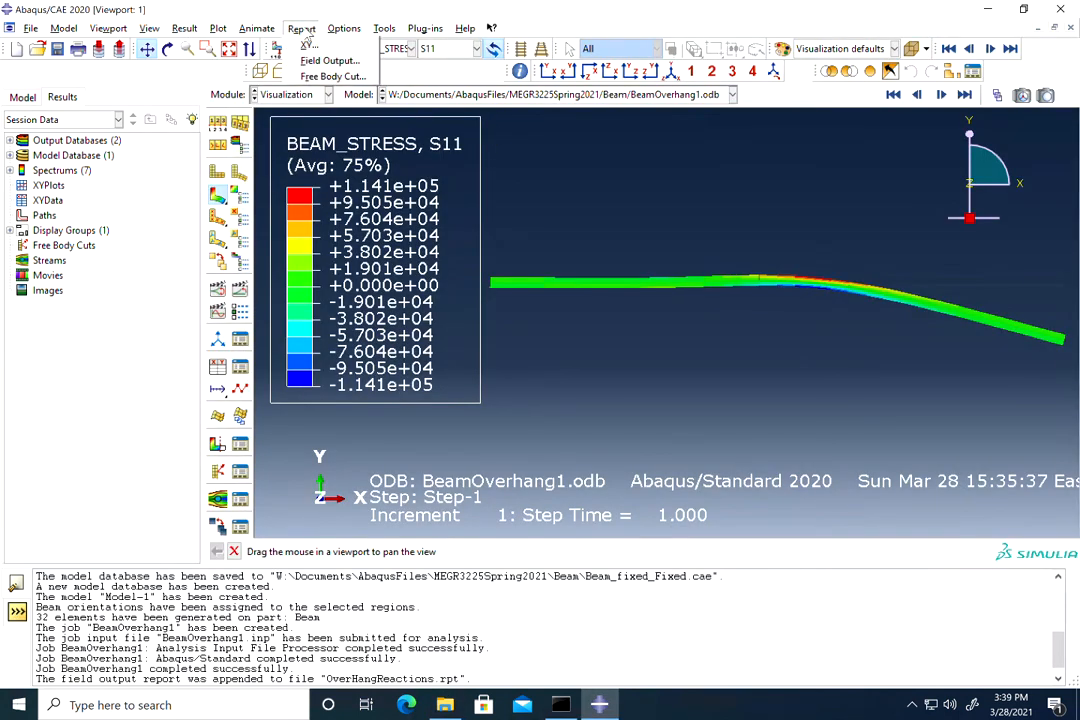
pyautogui.click(302, 62)
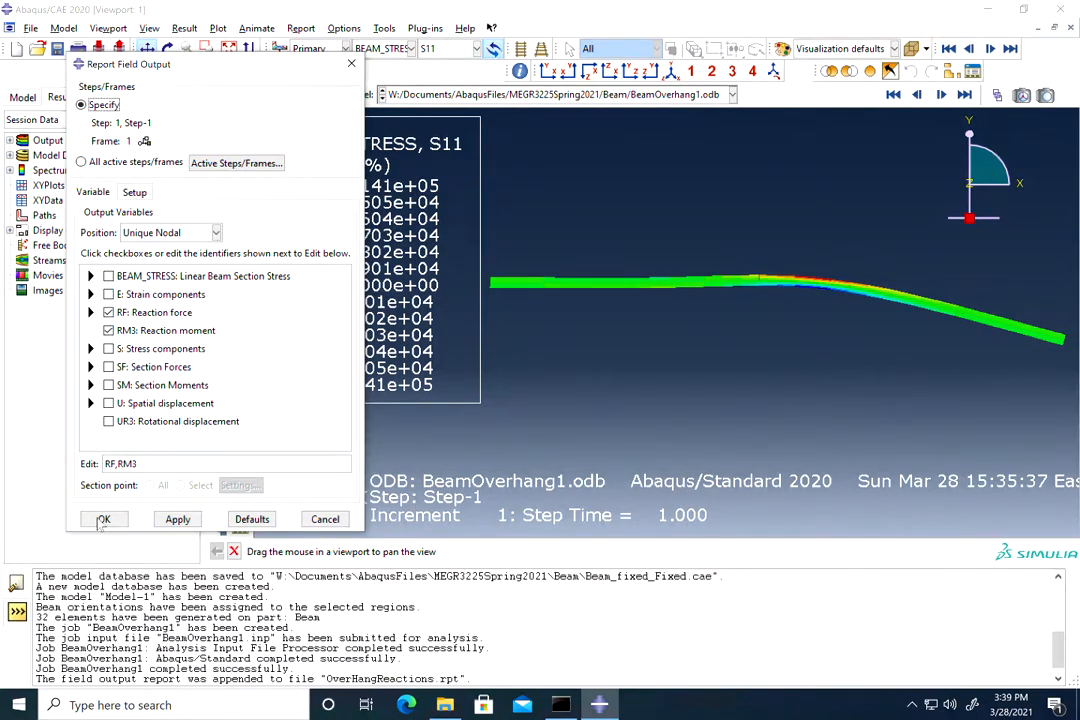
pyautogui.moveTo(656, 3)
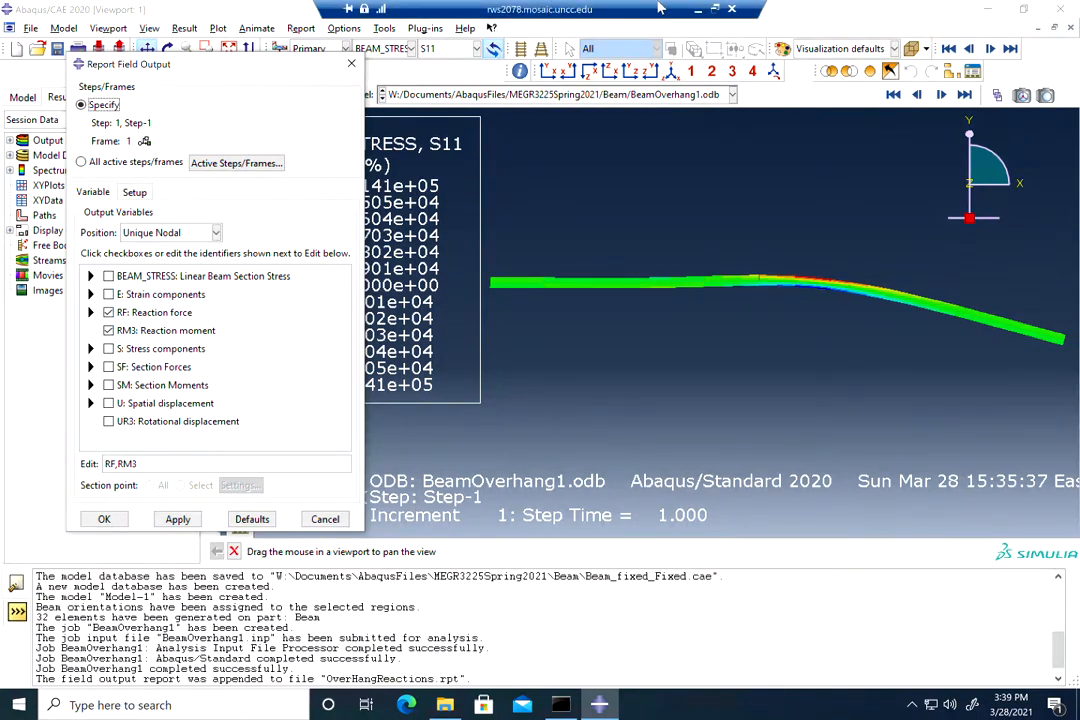
pyautogui.click(689, 7)
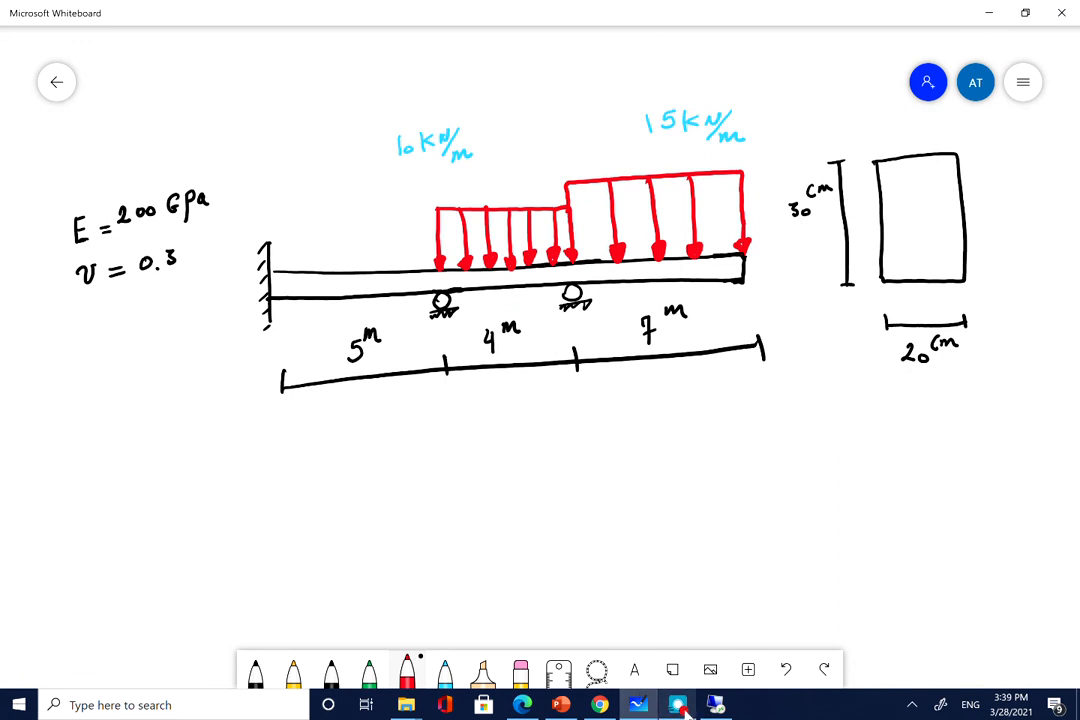